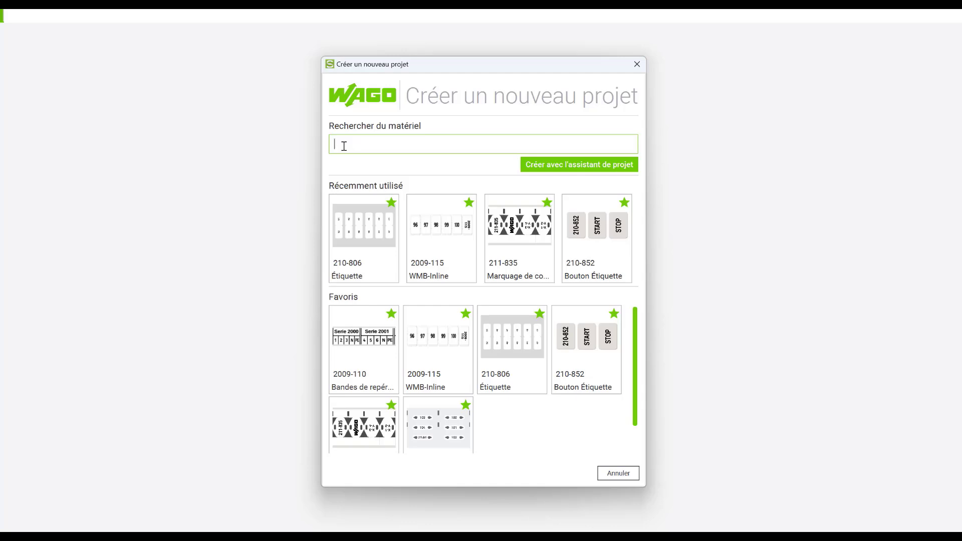
# Search the materials for 211-856 and add the white 15 x 22 mm self-protected label to the favourites.
pyautogui.write('211-')
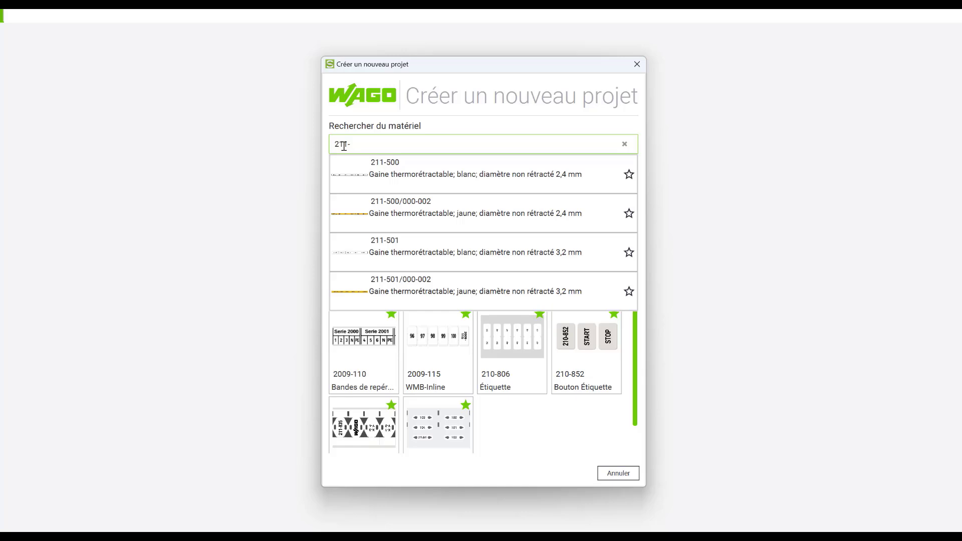
pyautogui.write('856')
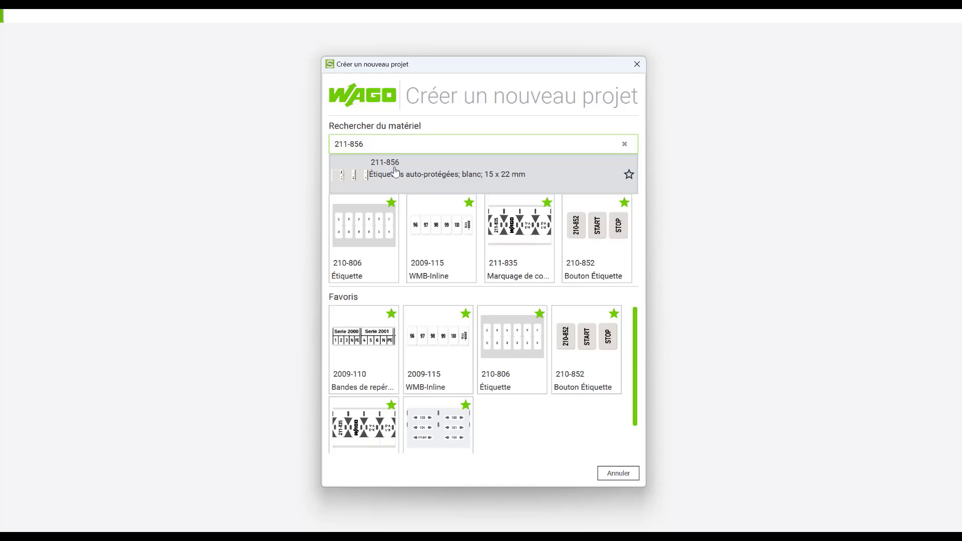
pyautogui.click(630, 177)
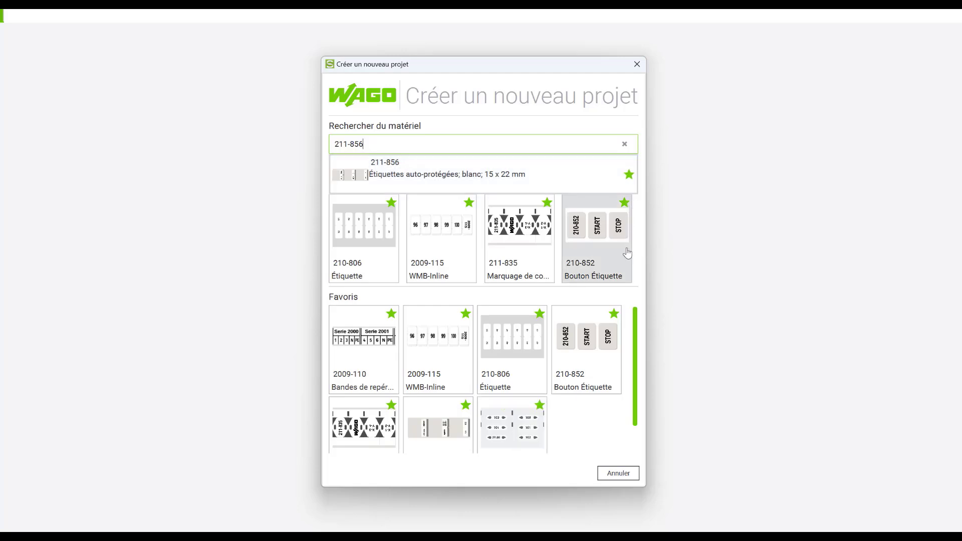
pyautogui.scroll(-1, 638, 336)
pyautogui.scroll(-3, 638, 351)
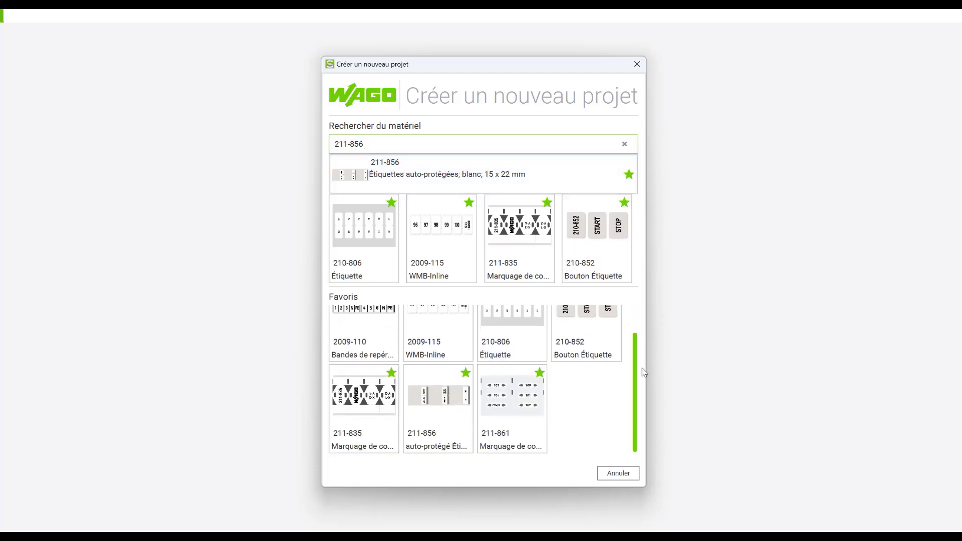
pyautogui.click(611, 378)
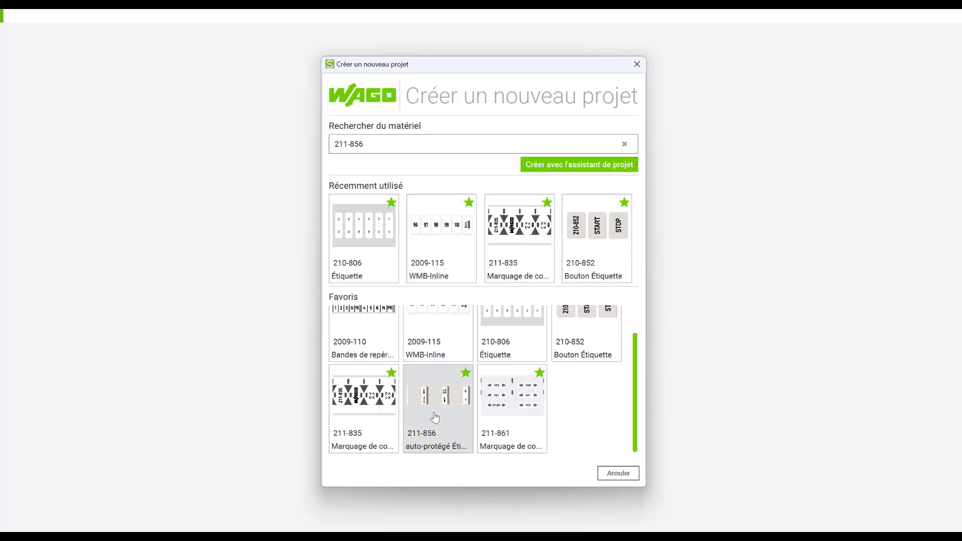
# Create a new project from the 211-856 label material and clear the selection of its label fields.
pyautogui.click(381, 143)
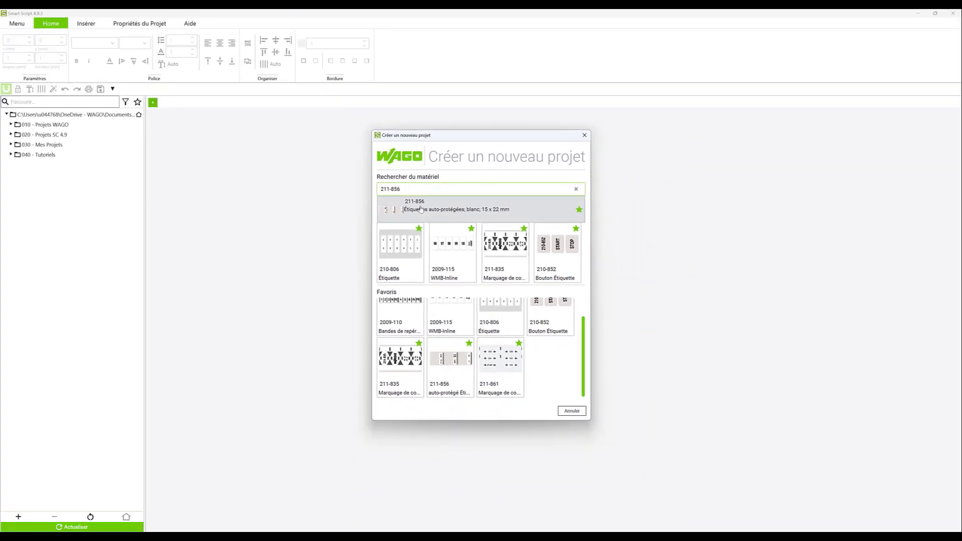
pyautogui.click(420, 209)
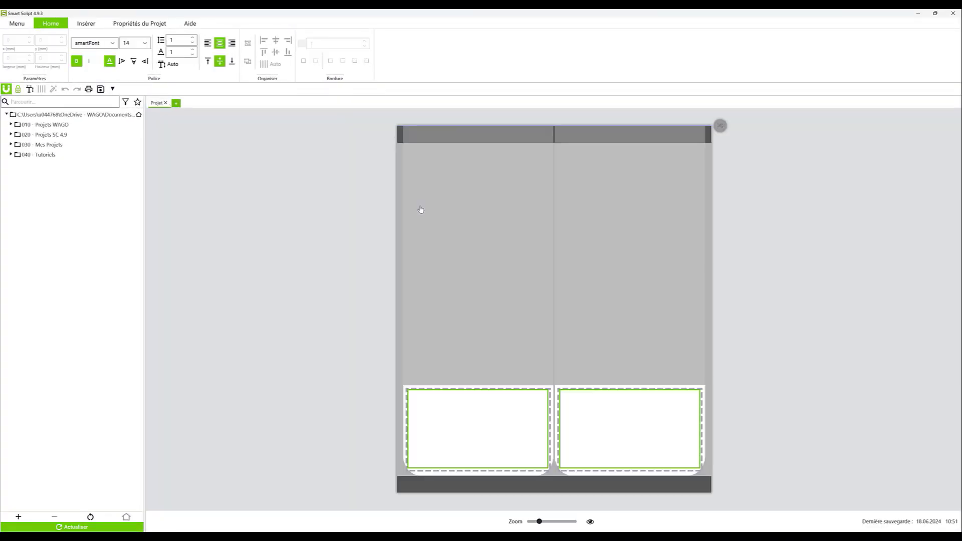
pyautogui.click(296, 239)
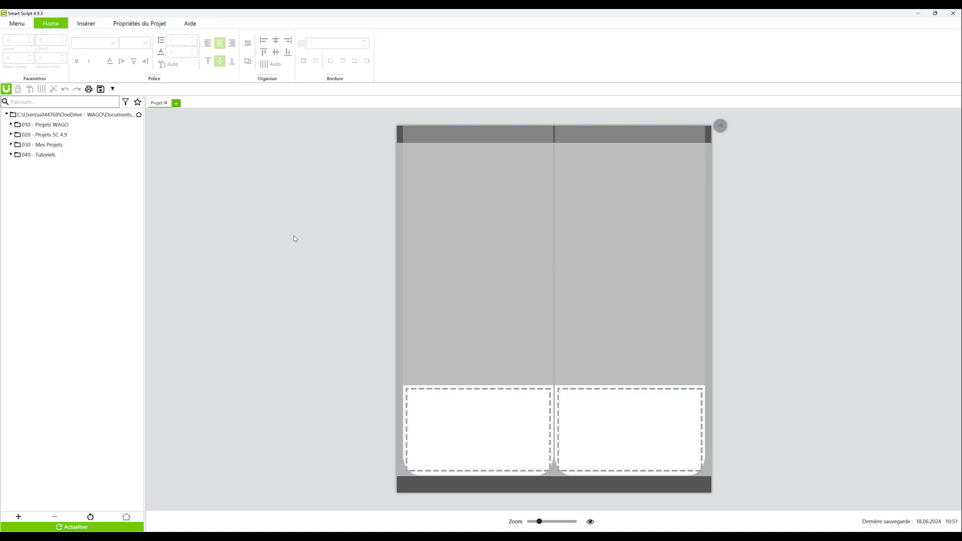
pyautogui.click(453, 228)
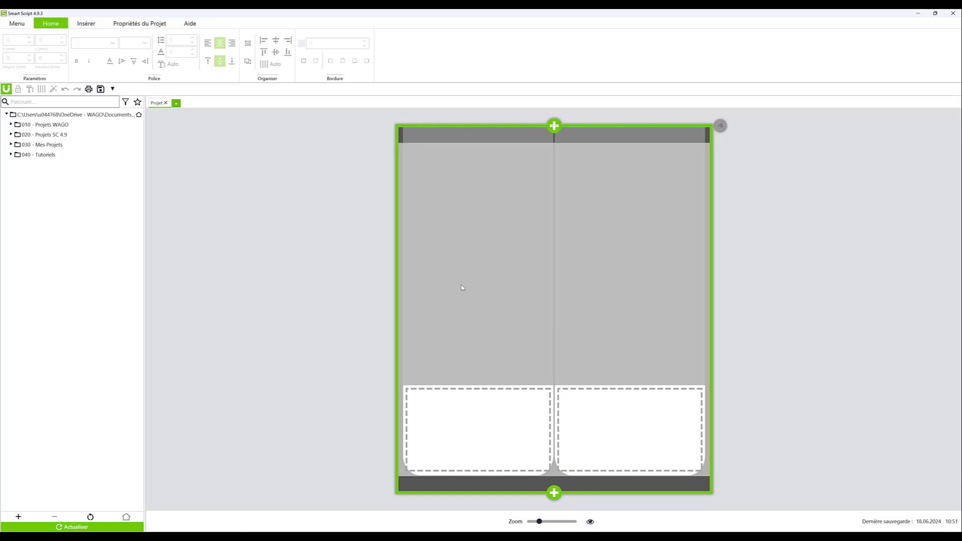
pyautogui.click(485, 422)
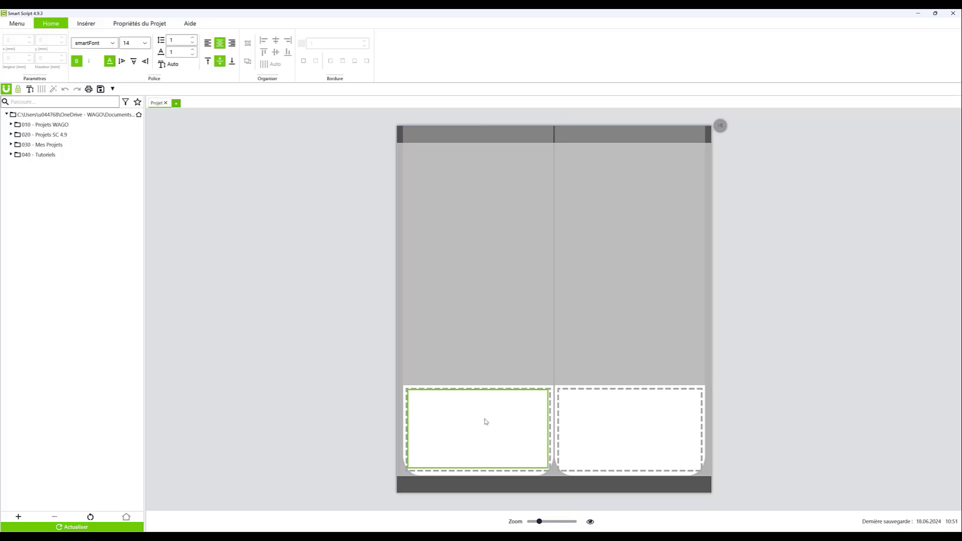
pyautogui.click(619, 419)
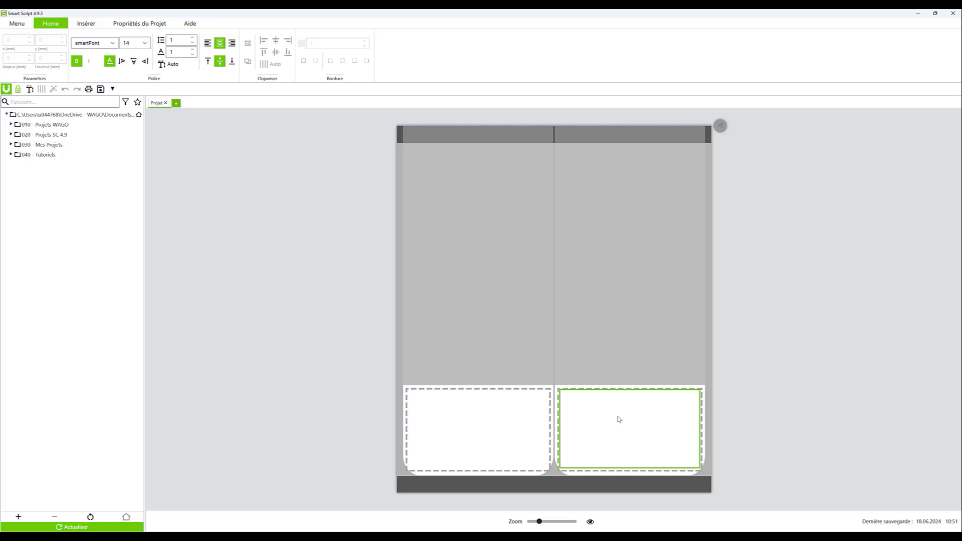
pyautogui.click(747, 399)
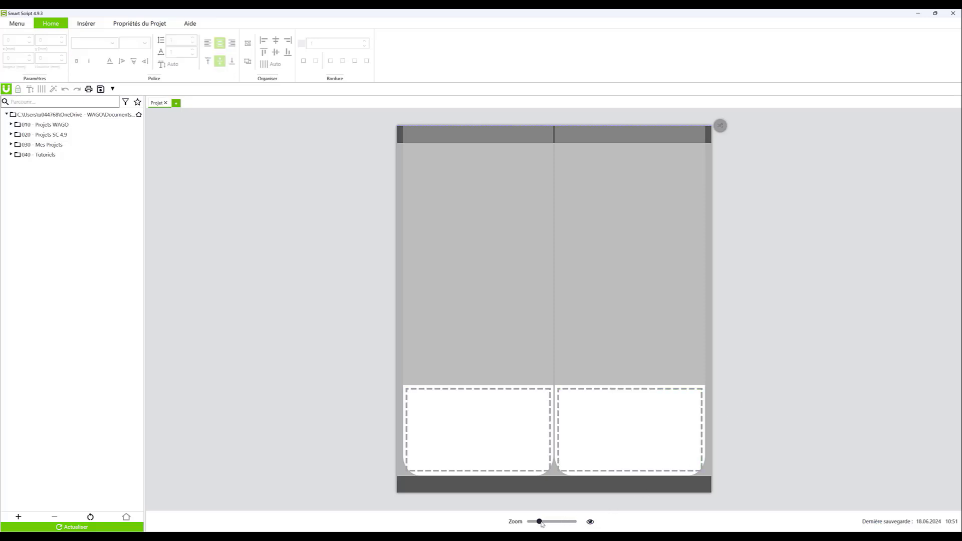
# Add one more label strip below the existing strip.
pyautogui.moveTo(541, 524); pyautogui.dragTo(529, 522)
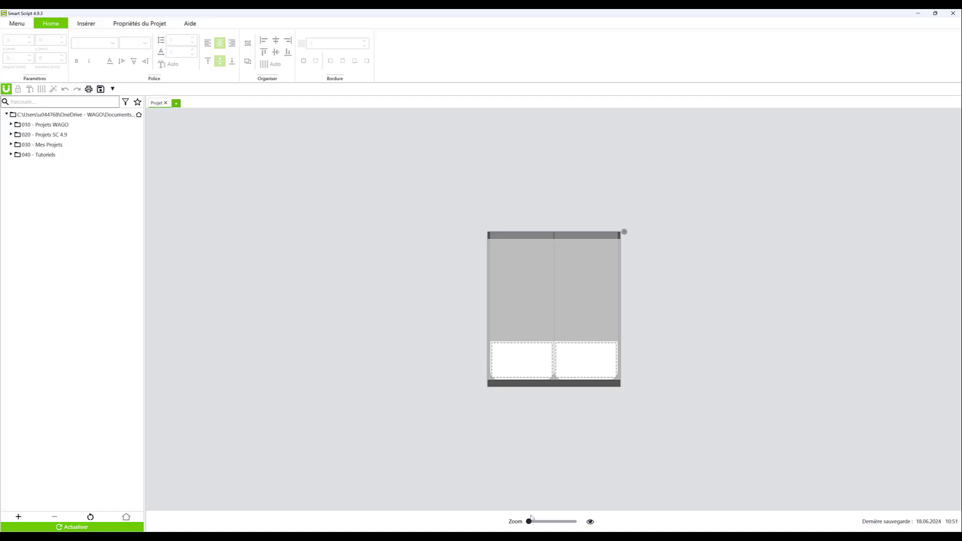
pyautogui.click(517, 293)
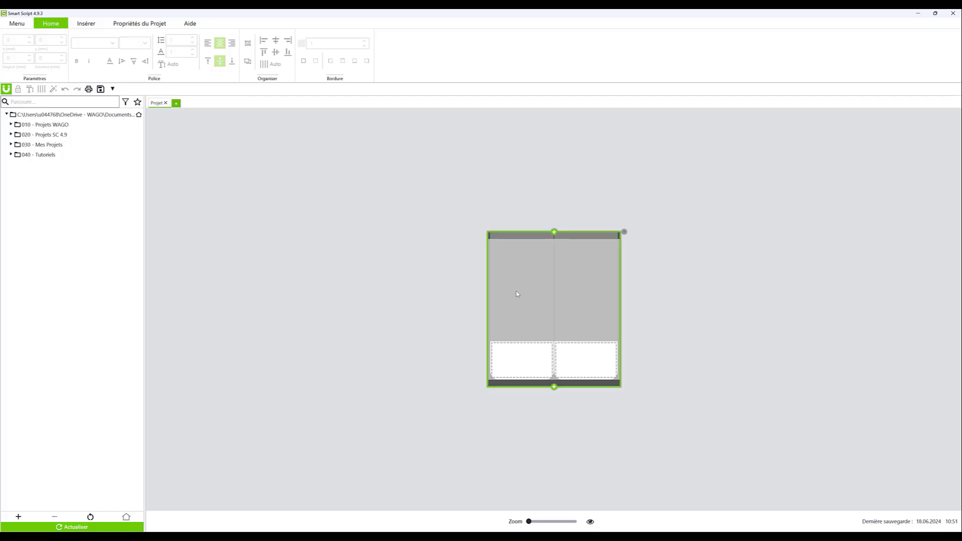
pyautogui.click(554, 387)
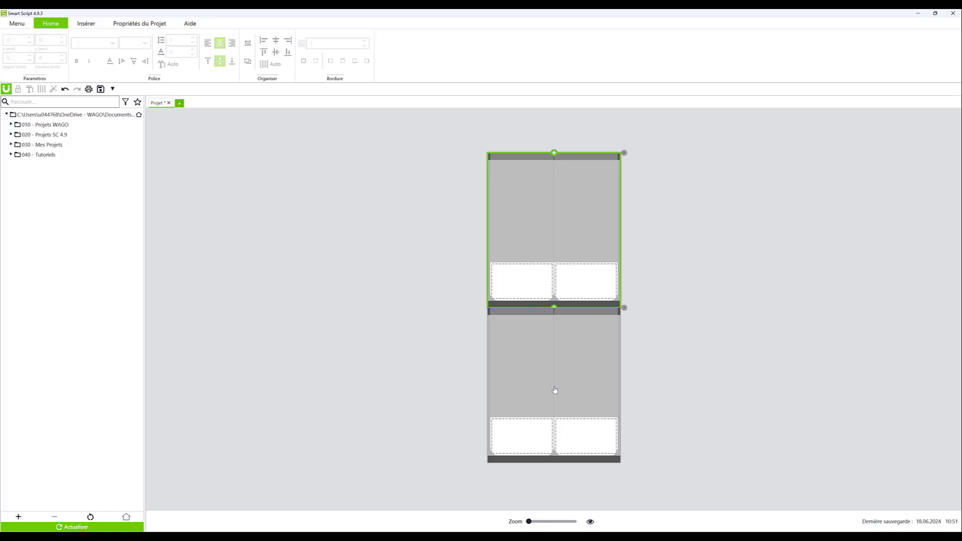
# Add 3 more label strips below the second strip in one operation.
pyautogui.click(517, 384)
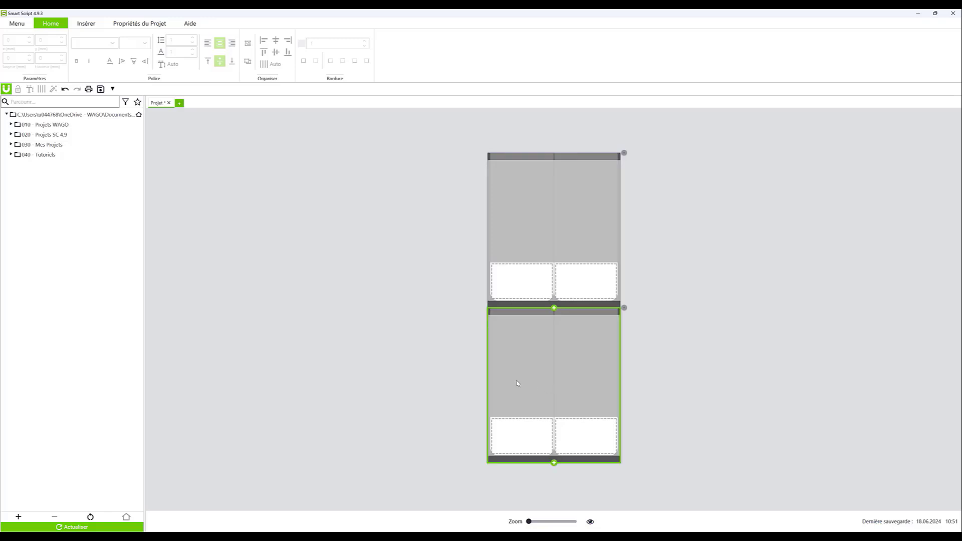
pyautogui.click(554, 464)
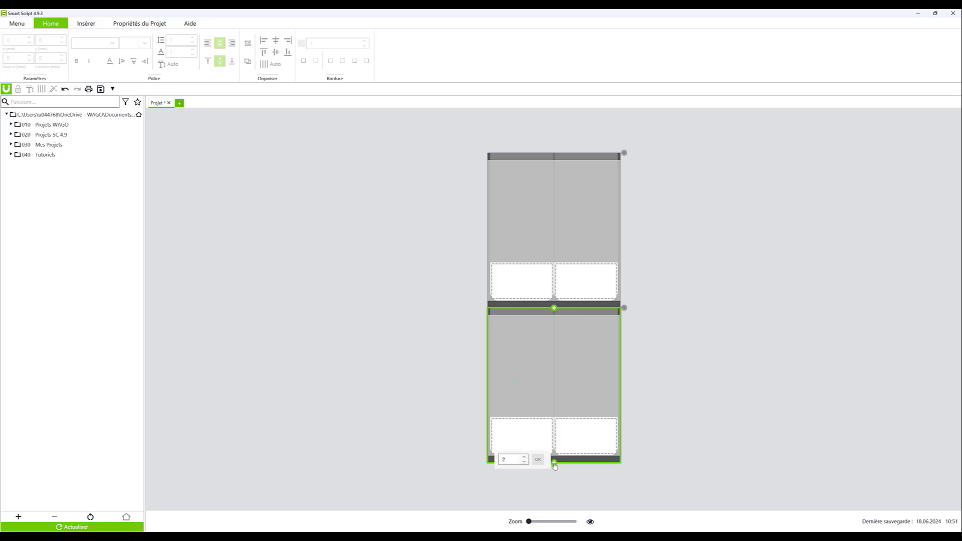
pyautogui.moveTo(505, 459); pyautogui.dragTo(492, 459)
pyautogui.write('3')
pyautogui.click(537, 460)
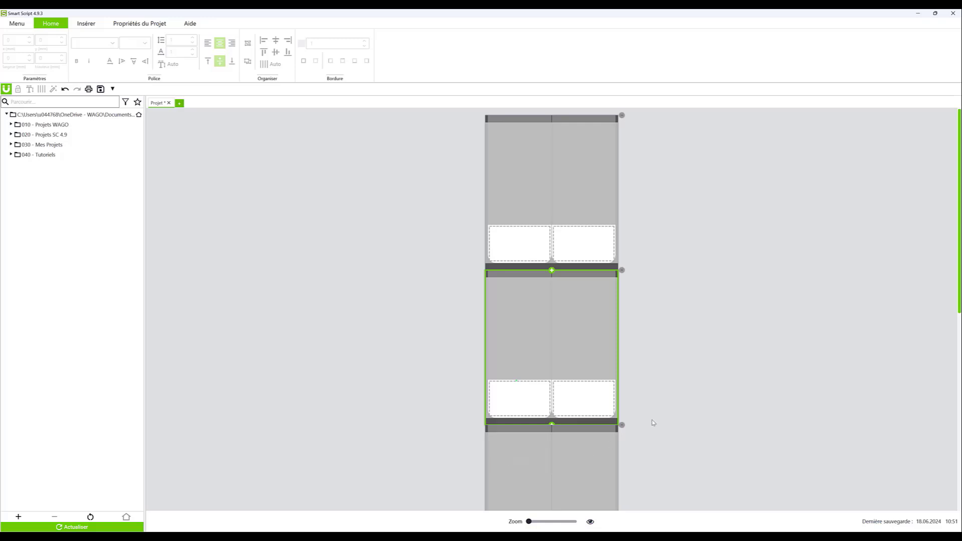
pyautogui.click(683, 404)
# Enter the text WAGO in the first label of the first strip.
pyautogui.scroll(-5, 682, 403)
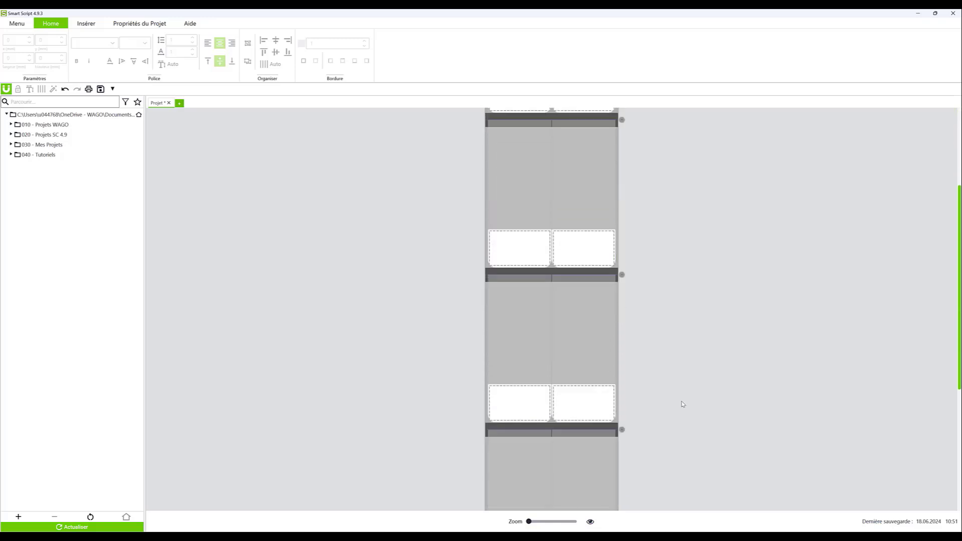
pyautogui.scroll(3, 682, 404)
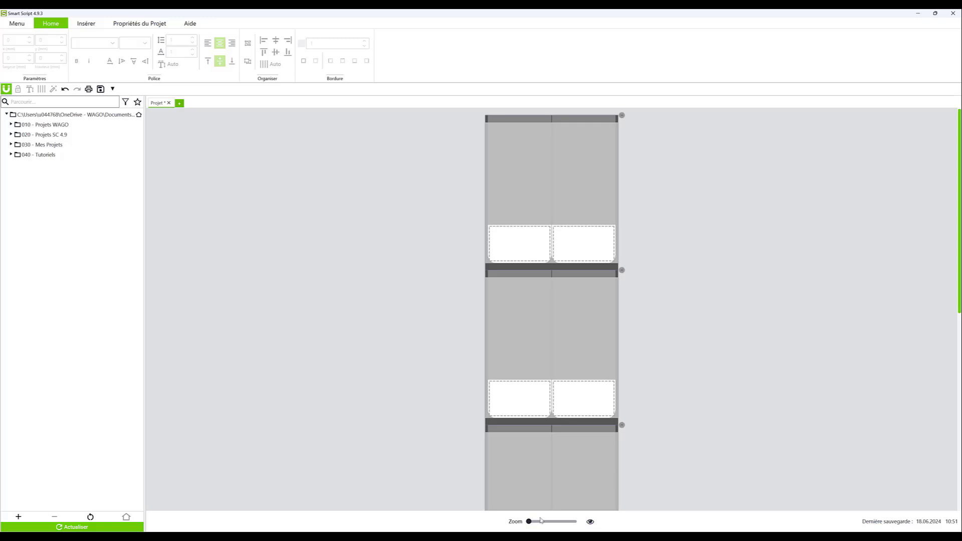
pyautogui.moveTo(531, 525); pyautogui.dragTo(537, 525)
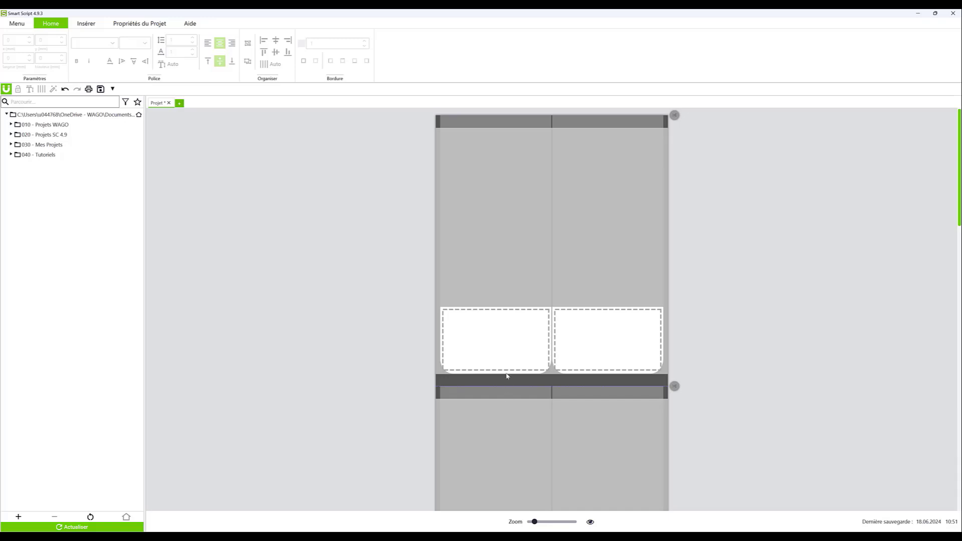
pyautogui.click(506, 350)
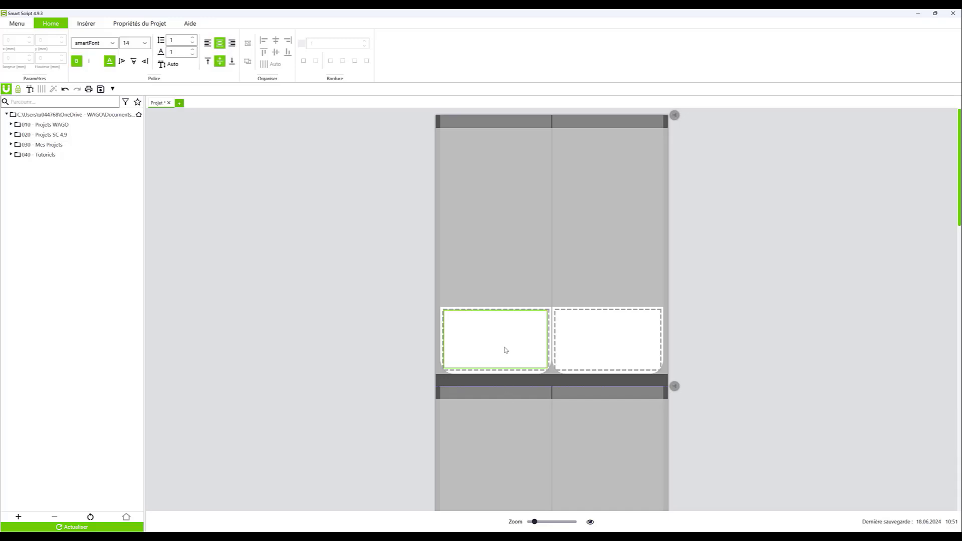
pyautogui.write('WAGO')
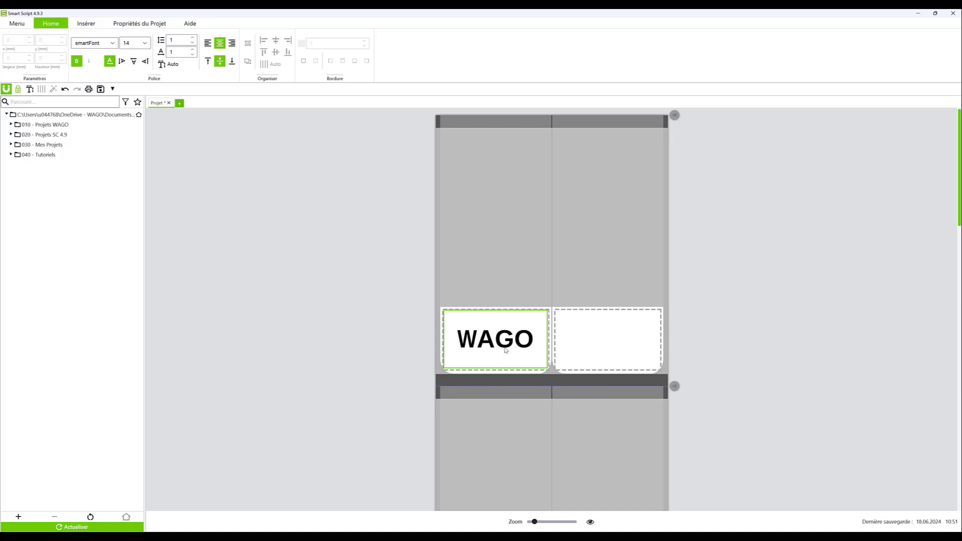
# Enter TUTORIEL and SMARTSCRIPT on two lines in the second label of the first strip.
pyautogui.press('Tab')
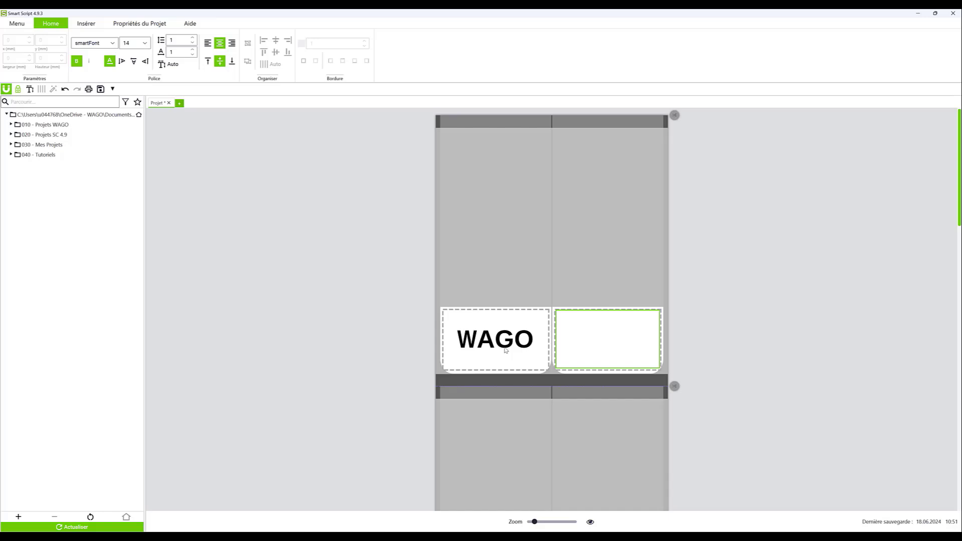
pyautogui.write('TUTORI')
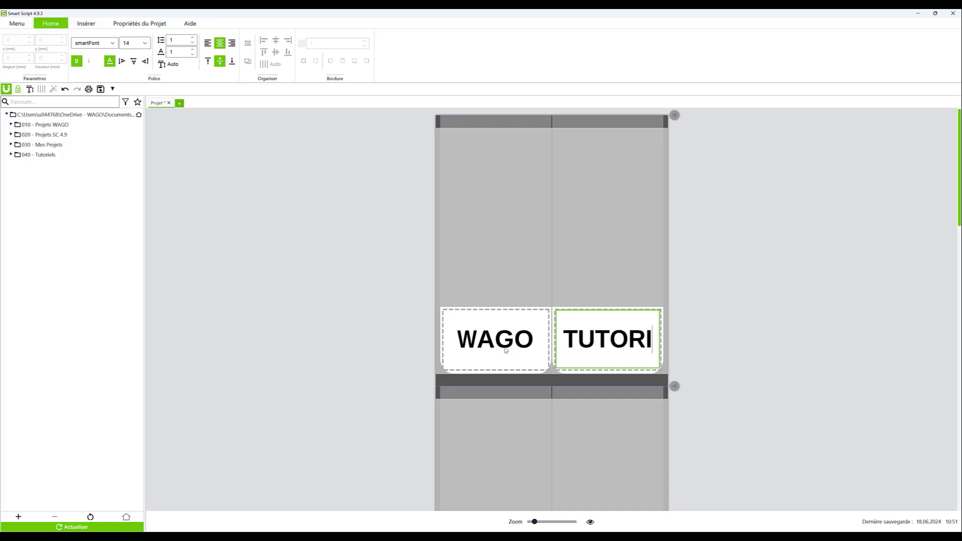
pyautogui.write('EL')
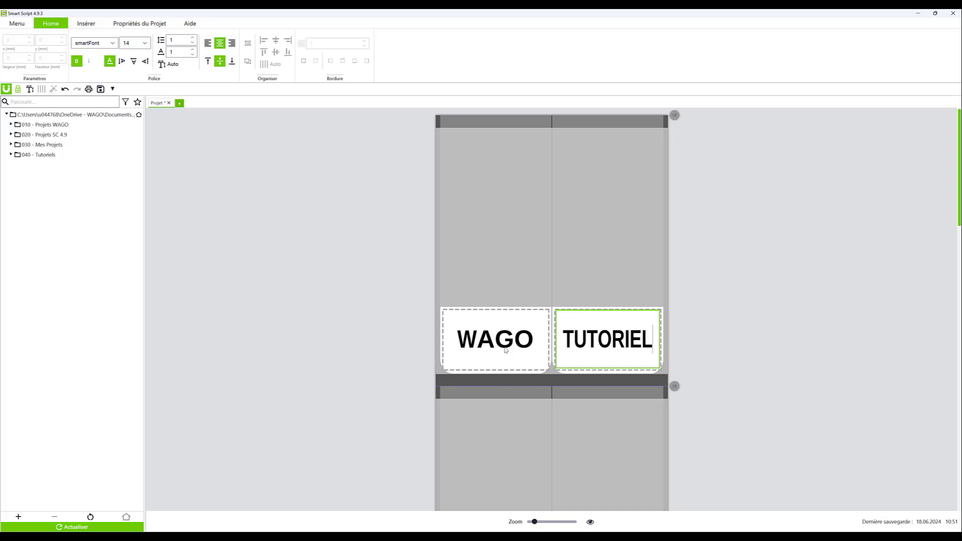
pyautogui.press('Return')
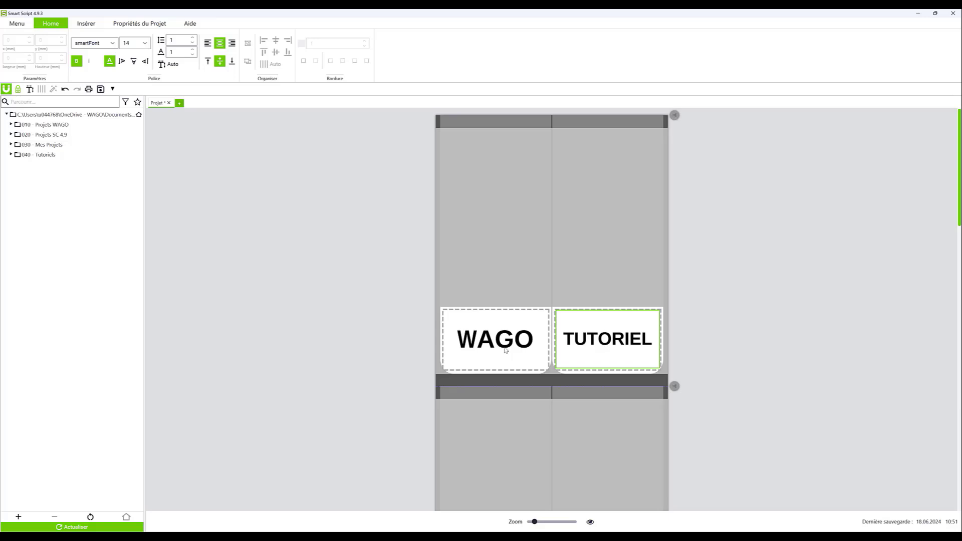
pyautogui.write('SMARTSC')
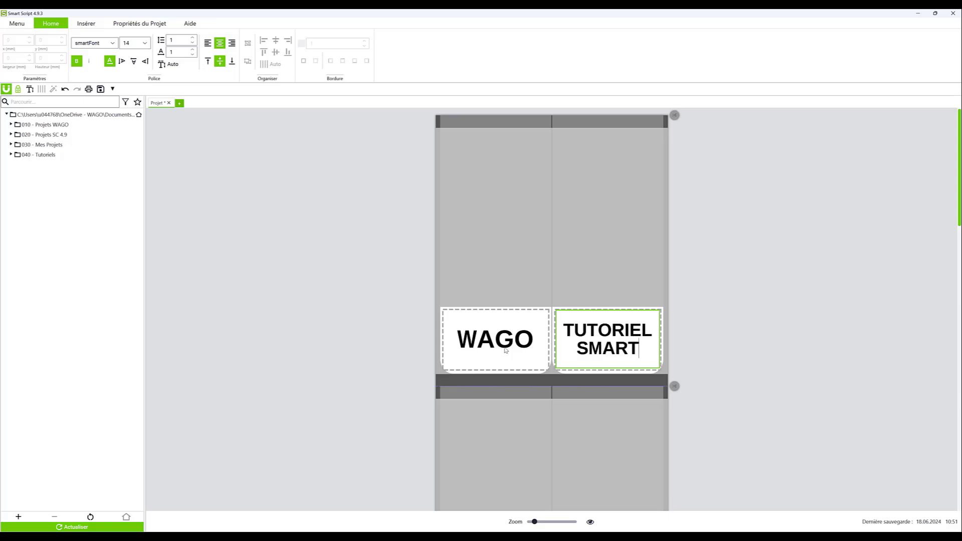
pyautogui.write('RIPT')
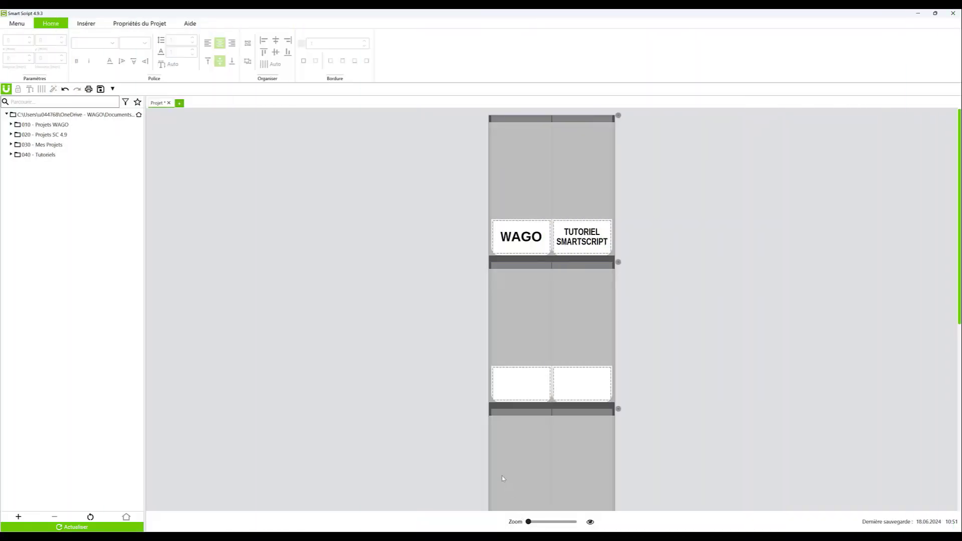
# Select all blank labels below the first strip and open the numbering settings for them.
pyautogui.moveTo(428, 335); pyautogui.dragTo(649, 494)
pyautogui.scroll(5, 649, 494)
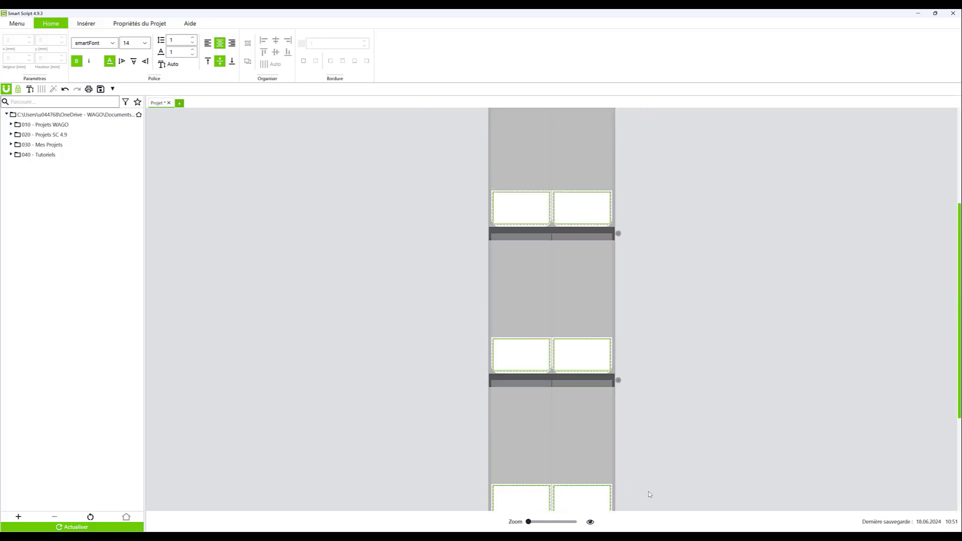
pyautogui.scroll(-3, 649, 493)
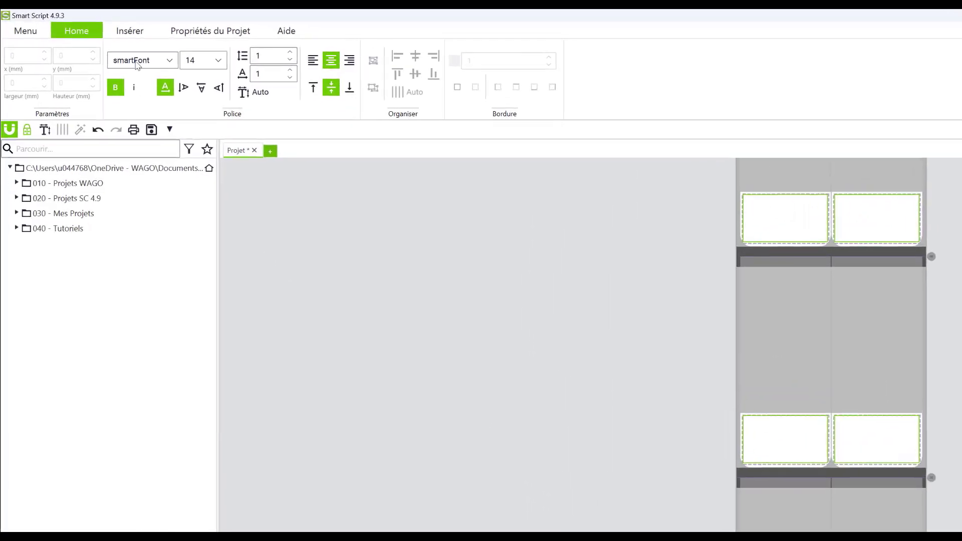
pyautogui.click(134, 38)
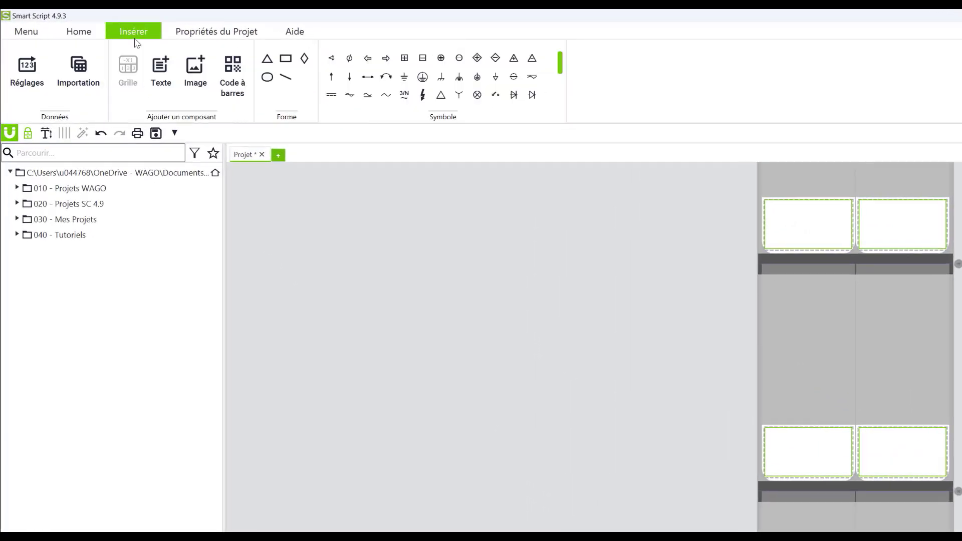
pyautogui.click(28, 69)
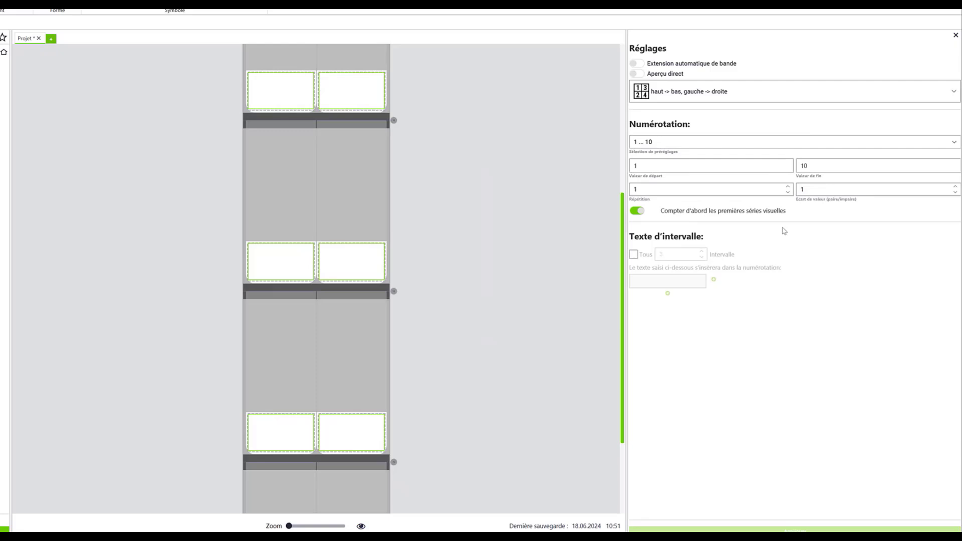
# Set the numbering range from W-B1-D01 to W-B1-D12 and turn on the direct preview.
pyautogui.doubleClick(638, 166)
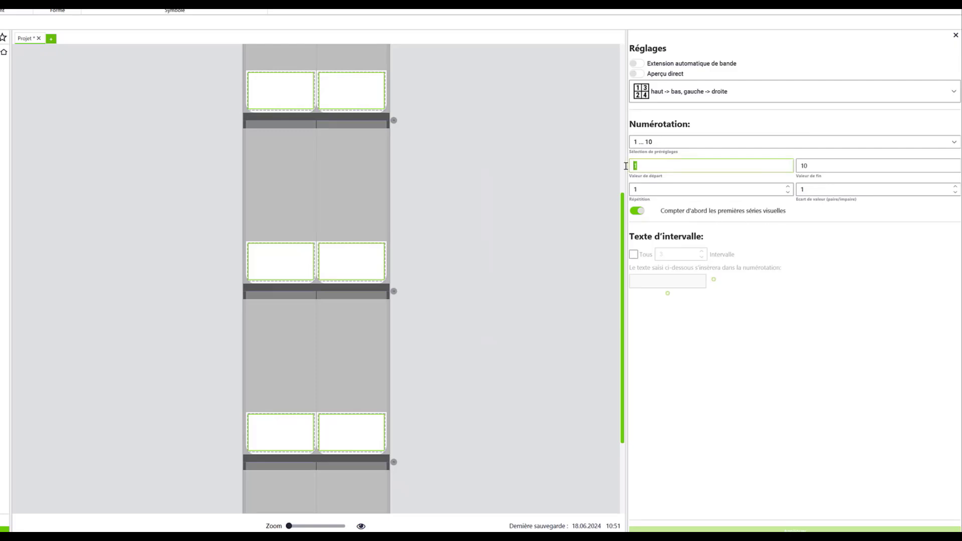
pyautogui.write('W-B1-')
pyautogui.write('D01')
pyautogui.doubleClick(814, 166)
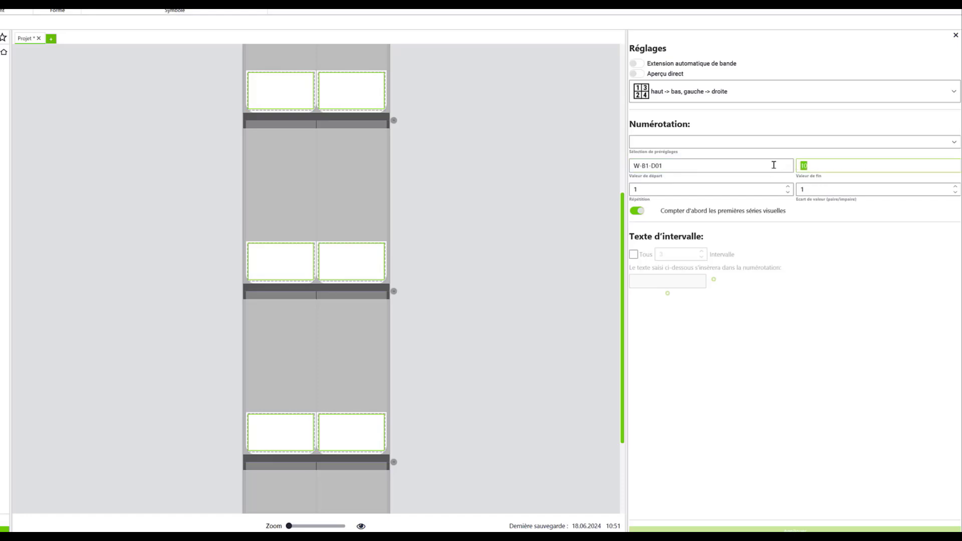
pyautogui.write('W-B1-D12')
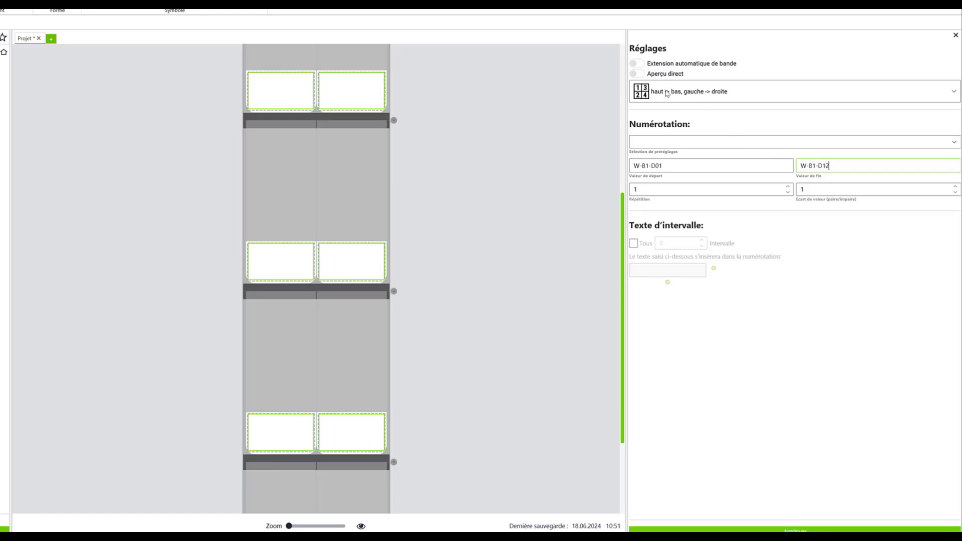
pyautogui.click(637, 74)
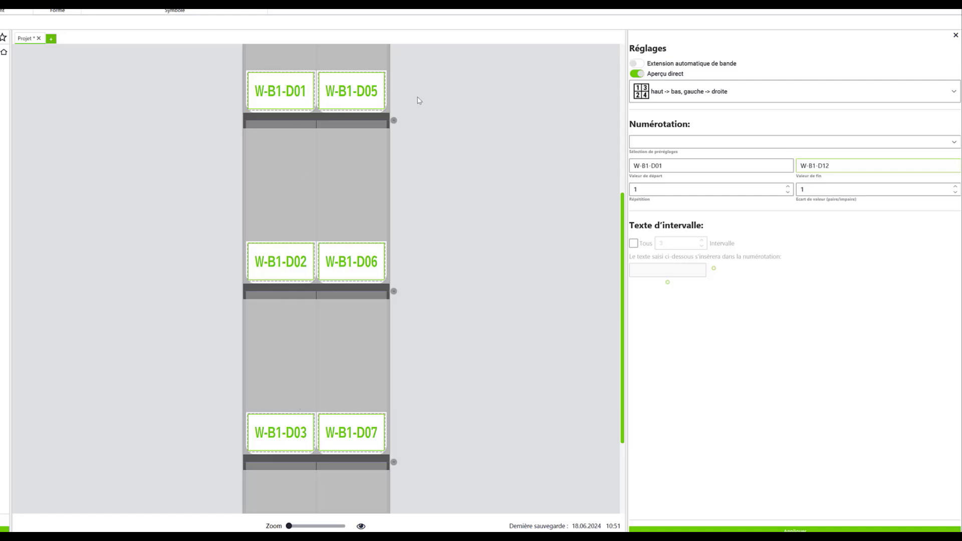
# Set the numbering order to left to right, top to bottom, and have each number repeated 2 times.
pyautogui.click(682, 93)
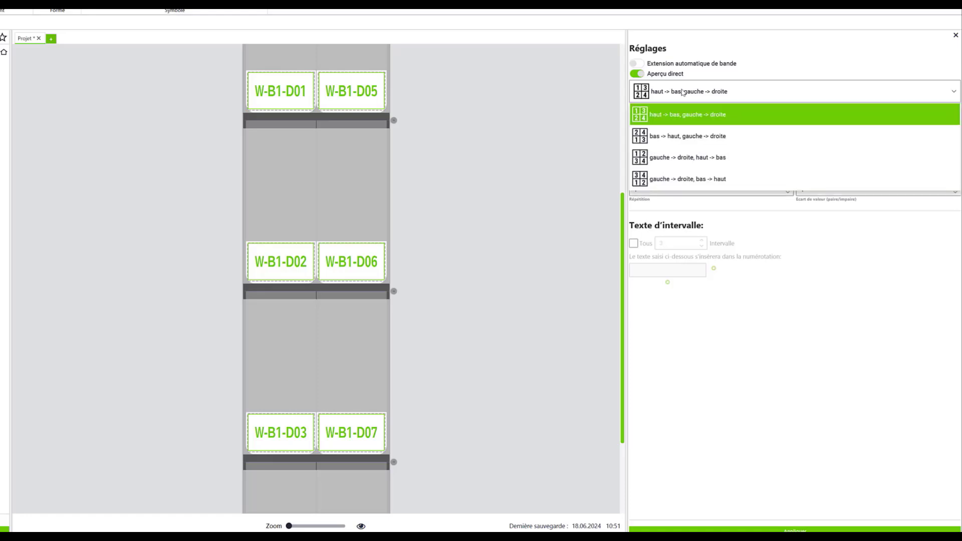
pyautogui.click(671, 159)
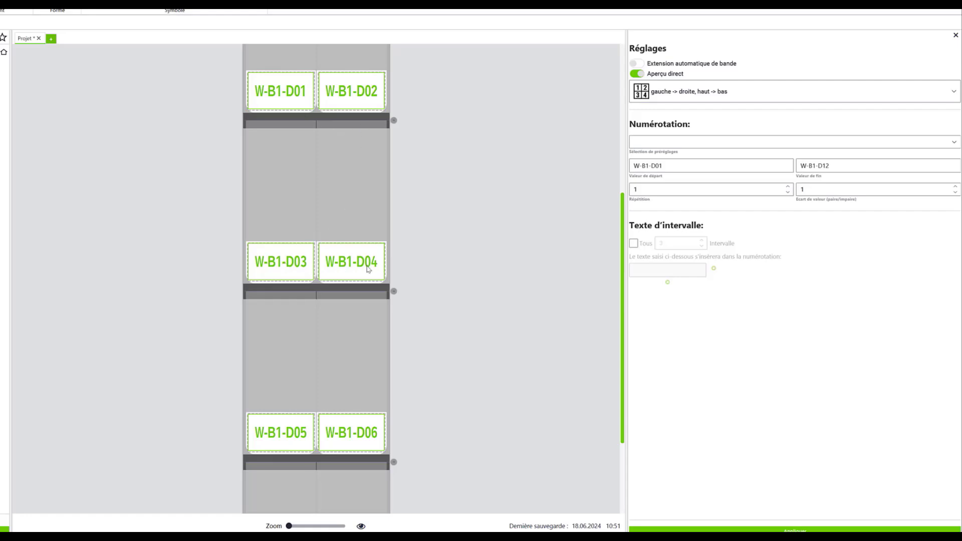
pyautogui.doubleClick(640, 192)
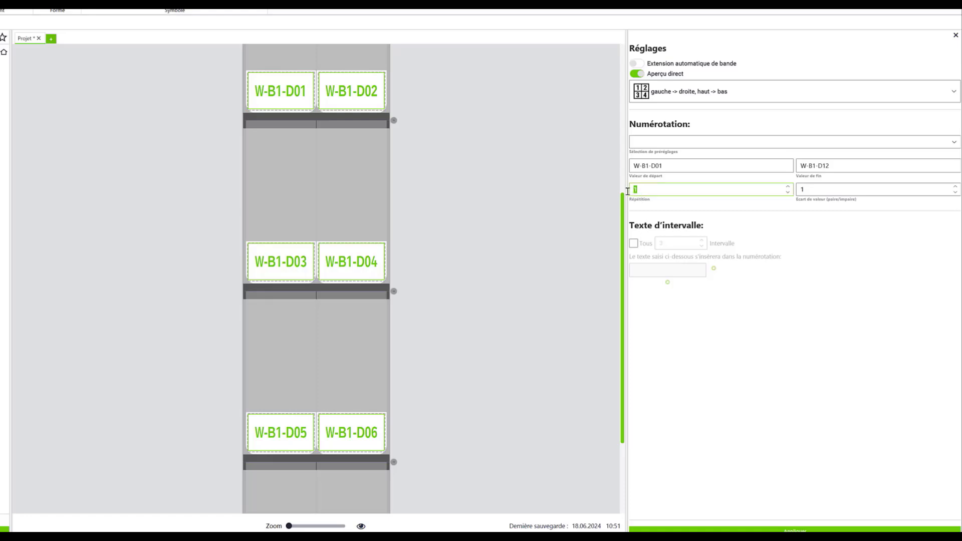
pyautogui.click(787, 187)
pyautogui.moveTo(623, 236); pyautogui.dragTo(625, 391)
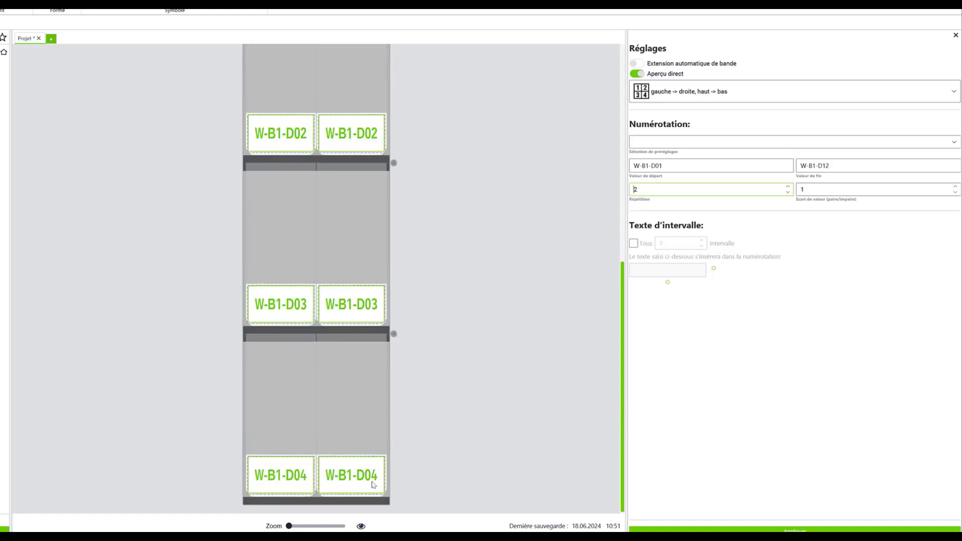
# Turn on automatic strip extension and apply the numbering up to W-B1-D12.
pyautogui.doubleClick(831, 169)
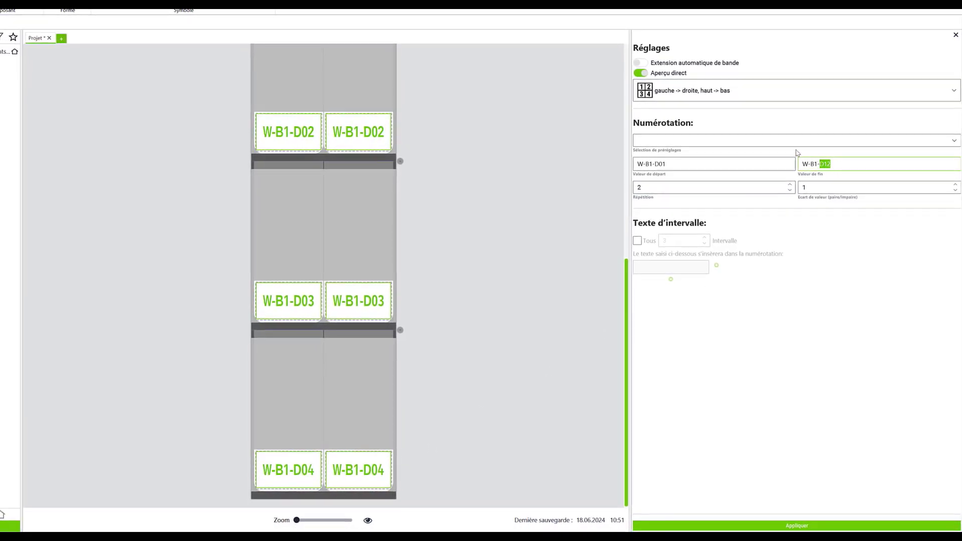
pyautogui.click(645, 63)
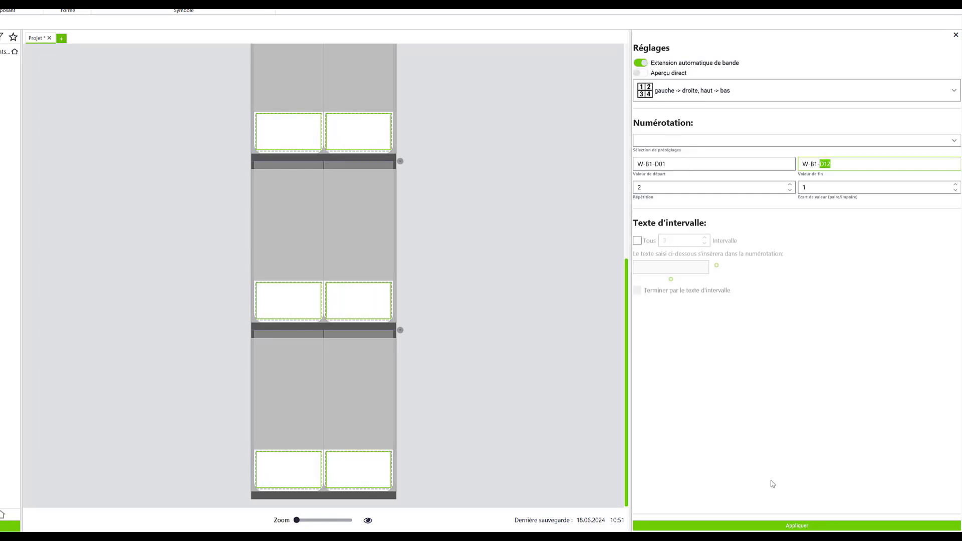
pyautogui.click(796, 524)
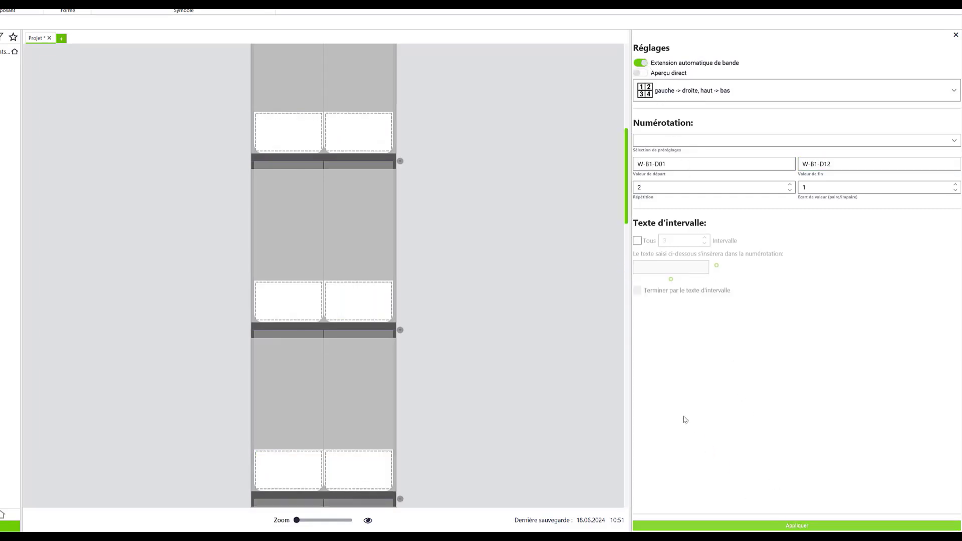
pyautogui.moveTo(627, 196); pyautogui.dragTo(639, 514)
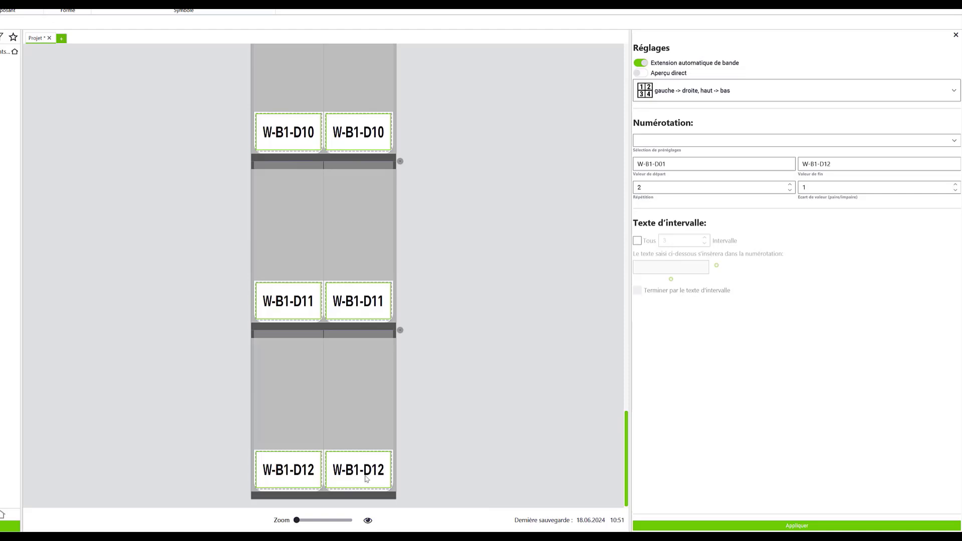
pyautogui.click(461, 427)
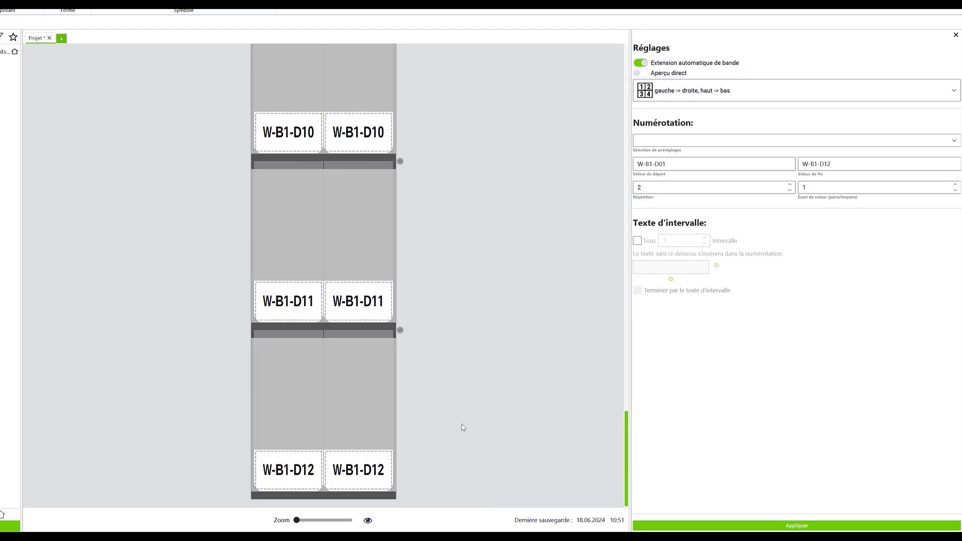
# Add one more strip below the last W-B1-D12 strip and select its two labels.
pyautogui.click(373, 394)
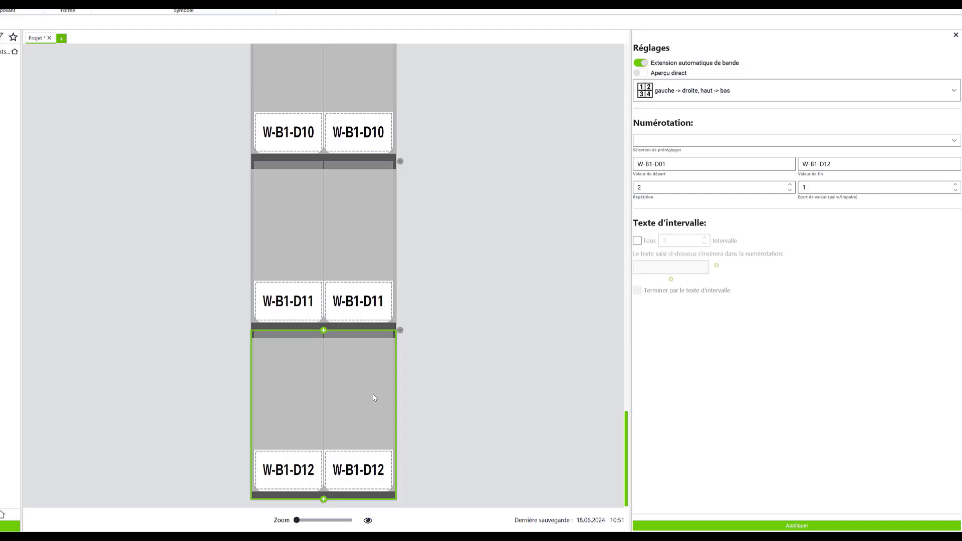
pyautogui.click(323, 498)
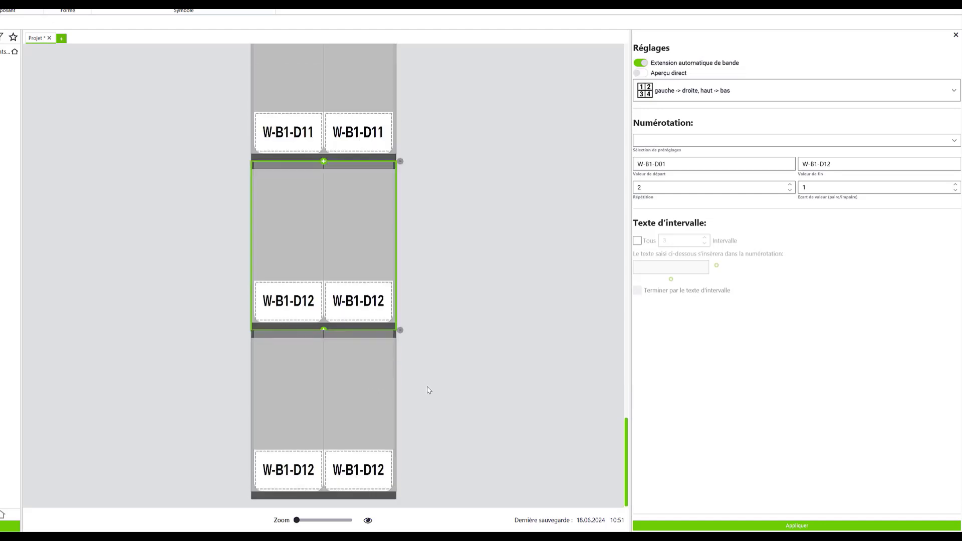
pyautogui.moveTo(210, 434); pyautogui.dragTo(403, 493)
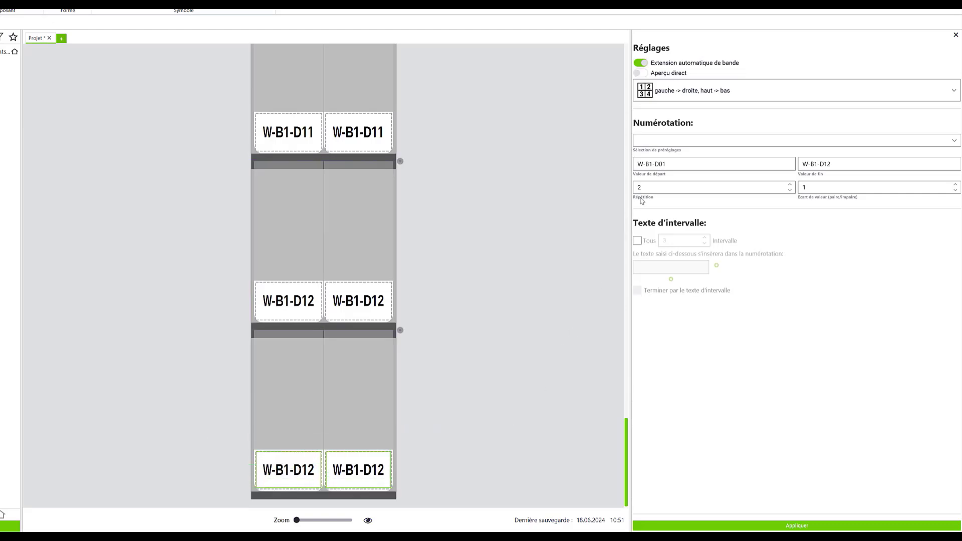
# Change the numbering range to start at W-B2-D14 and end at W-B2-D24.
pyautogui.click(654, 164)
pyautogui.press('BackSpace')
pyautogui.write('2')
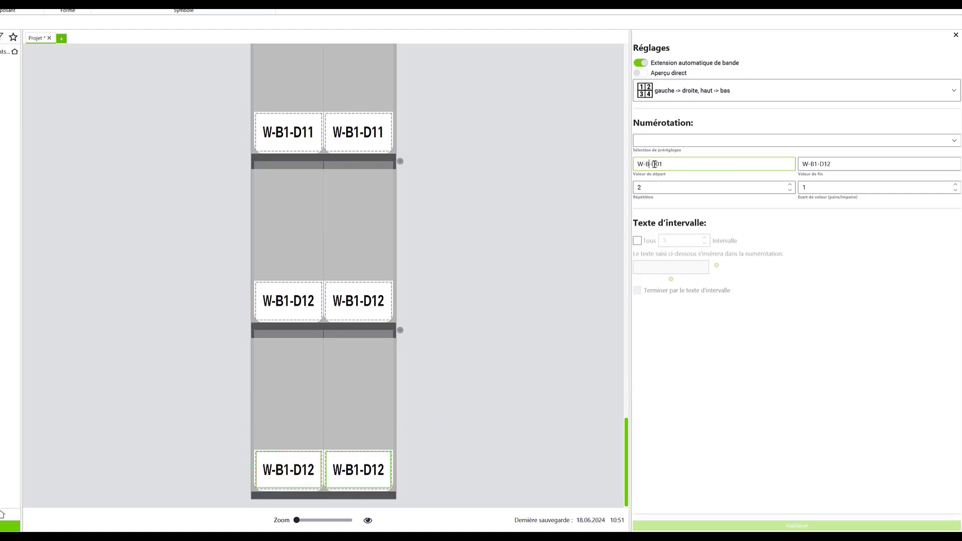
pyautogui.press('BackSpace')
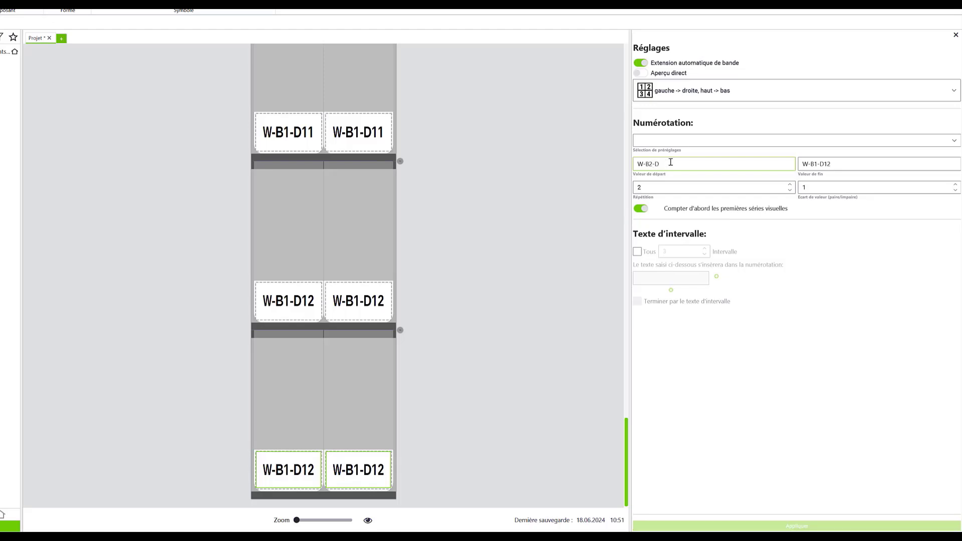
pyautogui.write('14')
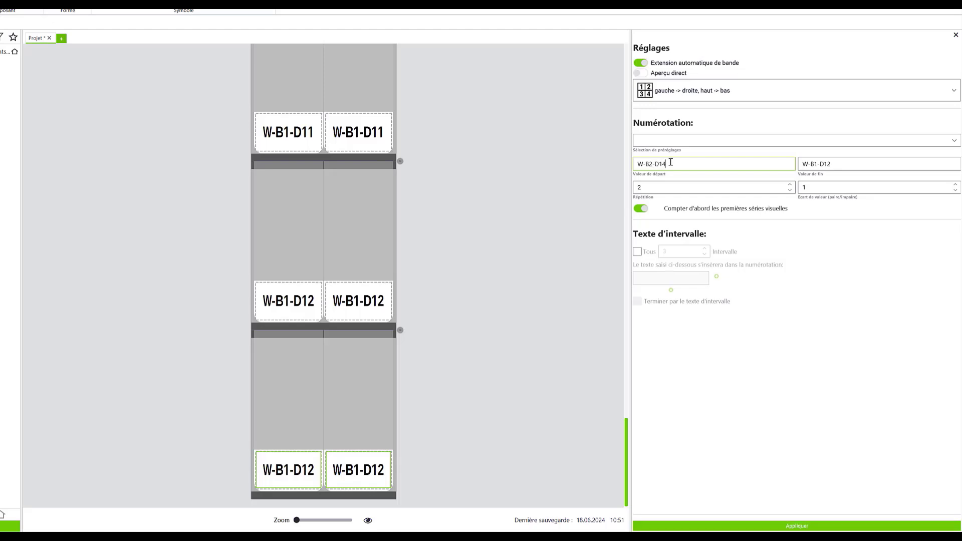
pyautogui.click(817, 163)
pyautogui.press('BackSpace')
pyautogui.write('2')
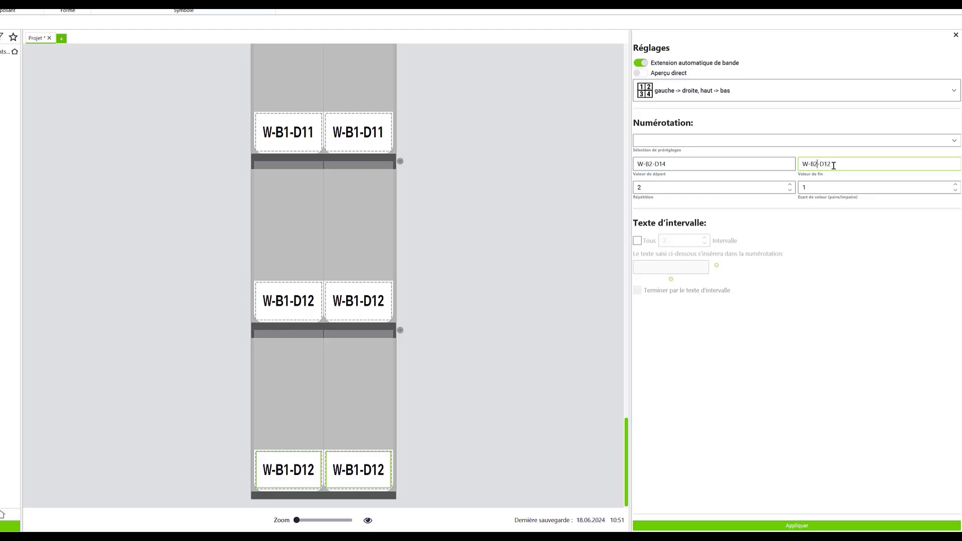
pyautogui.click(834, 166)
pyautogui.press('BackSpace')
pyautogui.press('BackSpace')
pyautogui.write('24')
# Apply the new numbering from the selected labels onward and close the numbering settings.
pyautogui.click(835, 527)
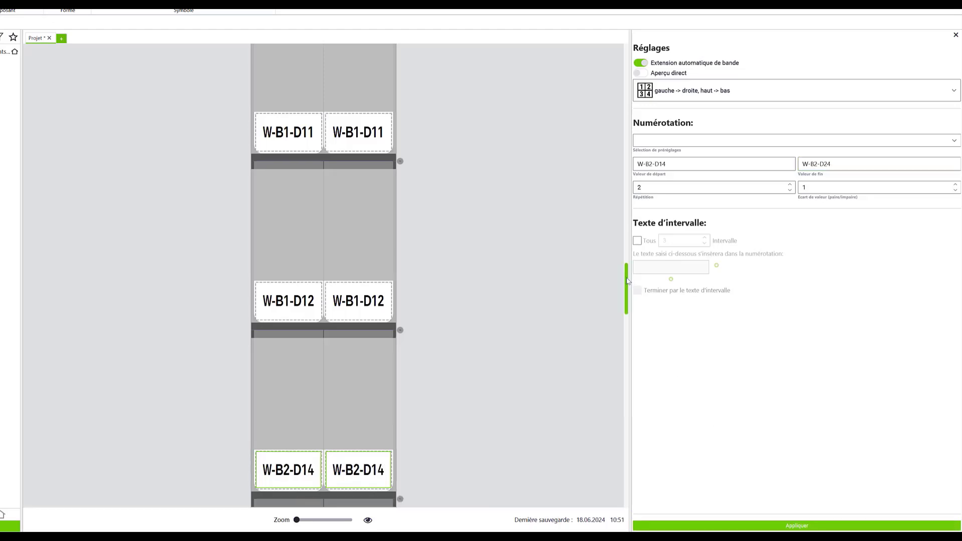
pyautogui.moveTo(626, 280); pyautogui.dragTo(626, 498)
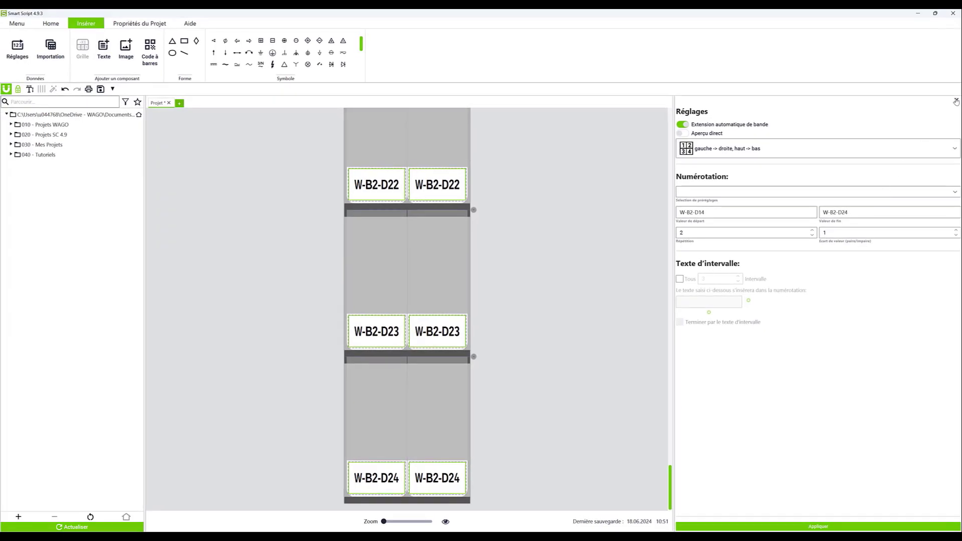
pyautogui.click(956, 102)
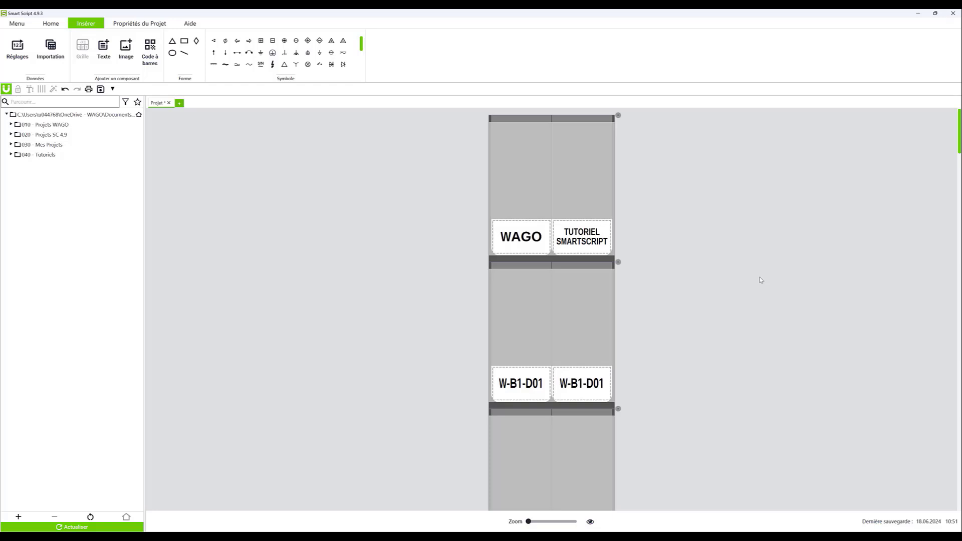
# Try turning the text of all labels upside down, and return it to the upright orientation.
pyautogui.hotkey('ctrl', 'a')
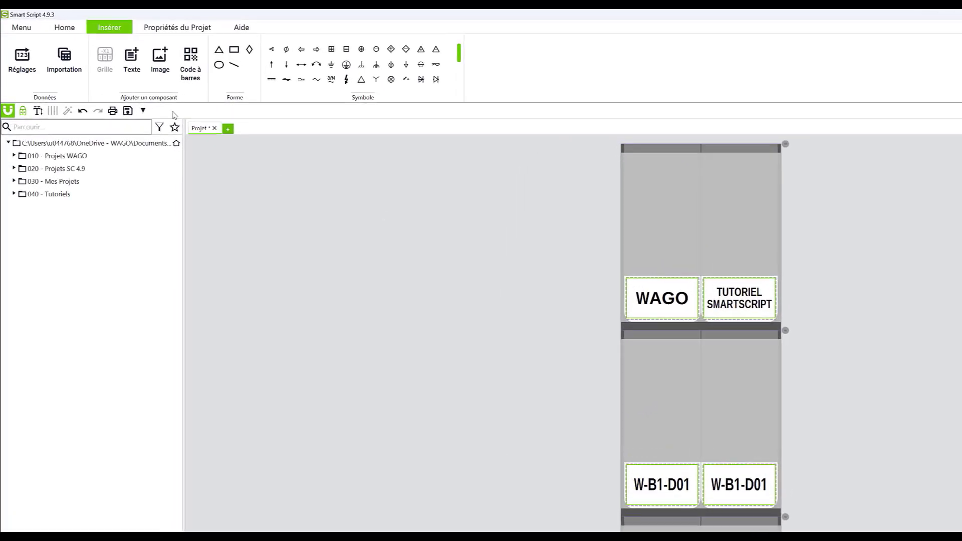
pyautogui.click(69, 38)
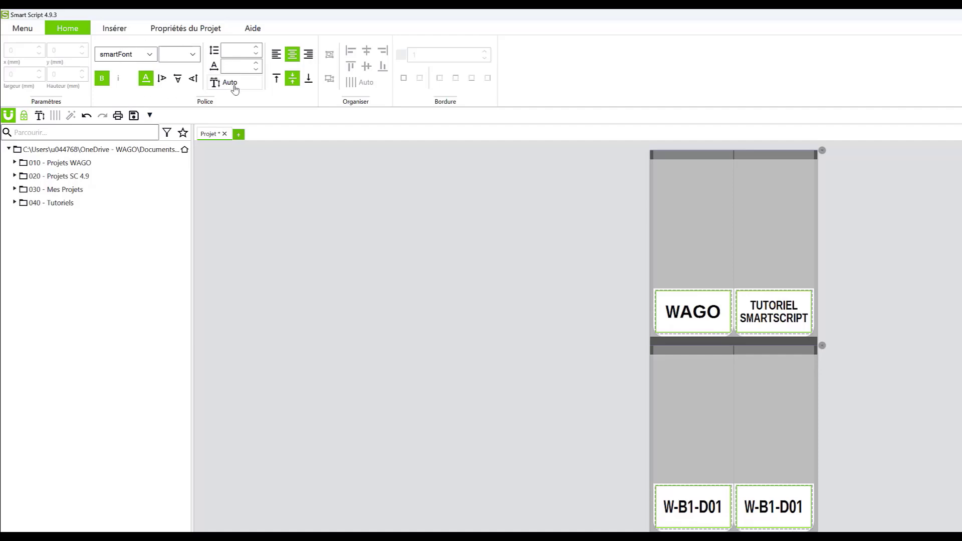
pyautogui.click(178, 78)
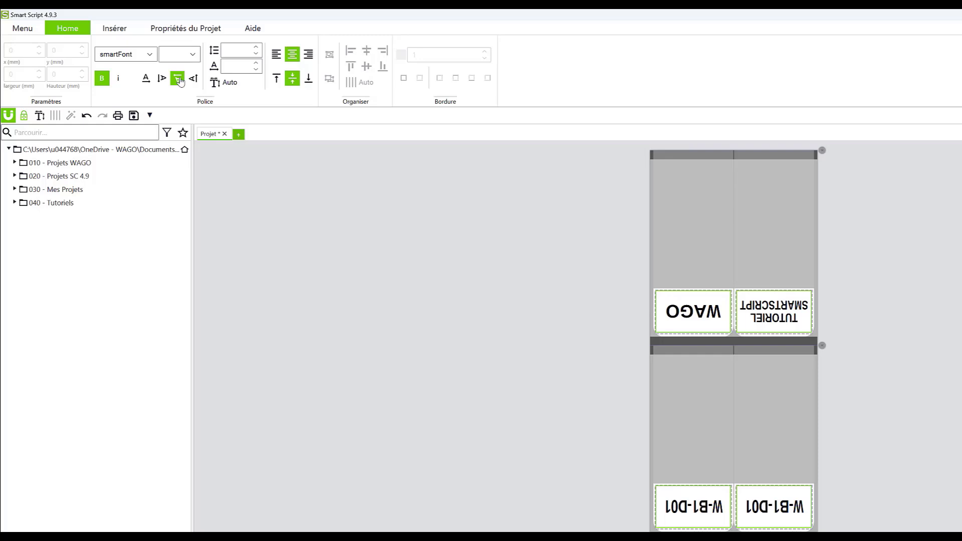
pyautogui.click(145, 79)
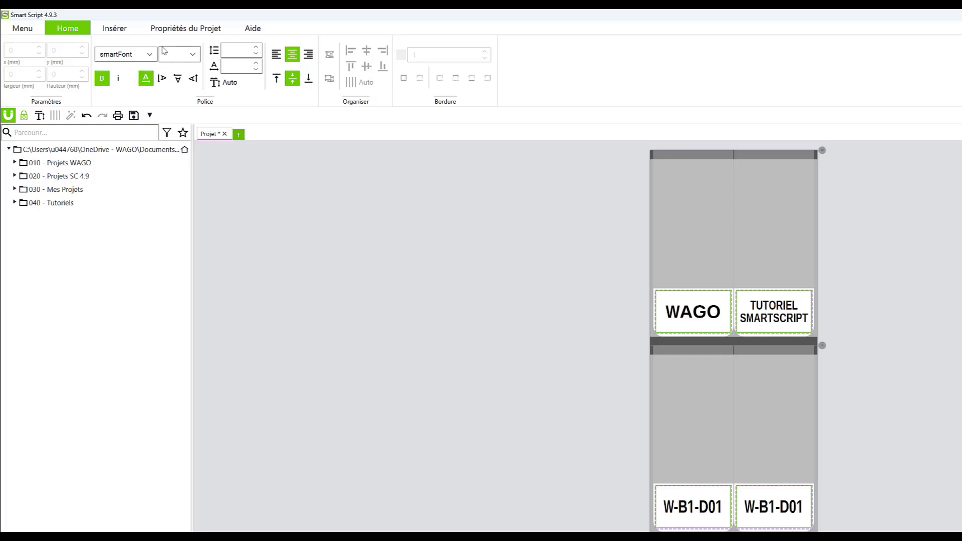
pyautogui.click(541, 234)
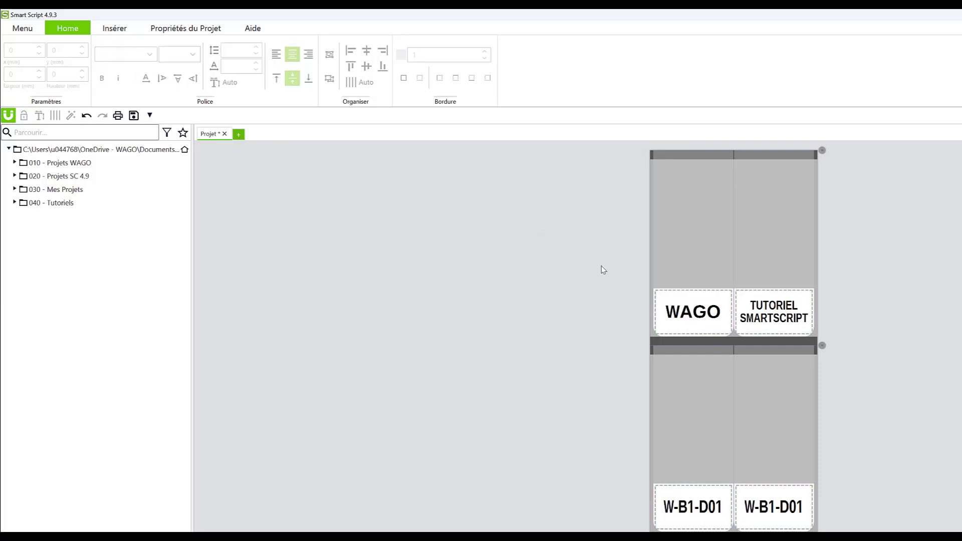
# Examine the font size and character width settings of the WAGO and TUTORIEL SMARTSCRIPT labels.
pyautogui.click(693, 313)
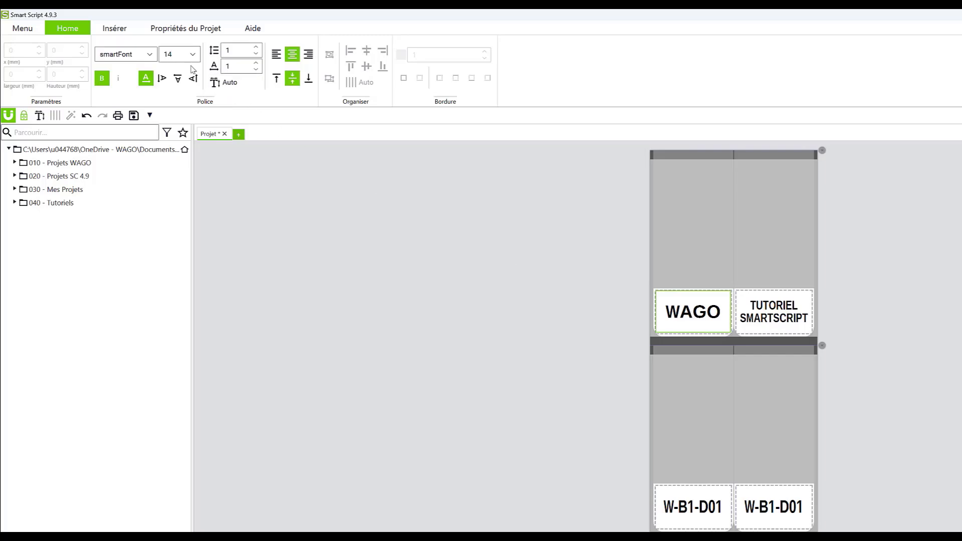
pyautogui.moveTo(172, 54); pyautogui.dragTo(156, 54)
pyautogui.click(785, 315)
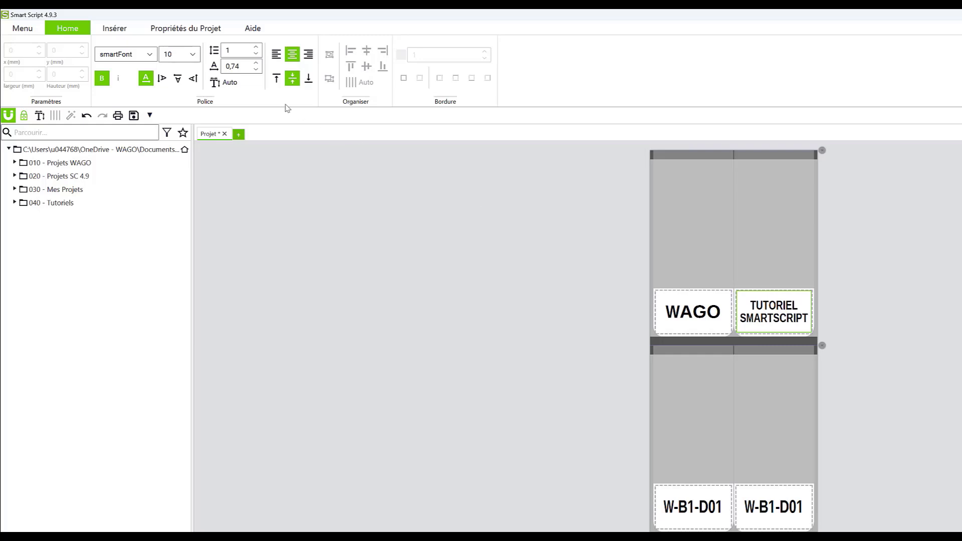
pyautogui.doubleClick(164, 54)
pyautogui.doubleClick(236, 66)
pyautogui.moveTo(221, 62); pyautogui.dragTo(207, 64)
pyautogui.click(702, 317)
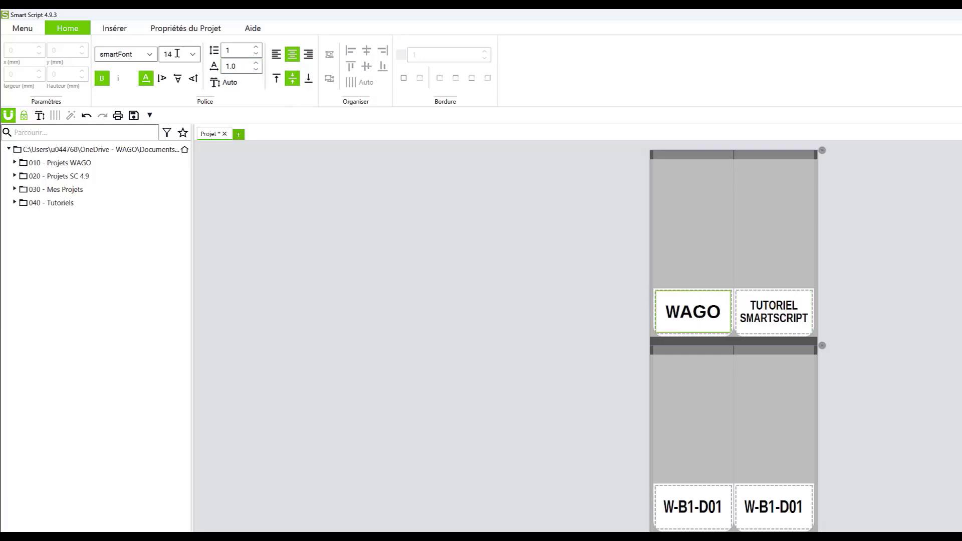
pyautogui.moveTo(239, 66); pyautogui.dragTo(205, 62)
pyautogui.click(494, 240)
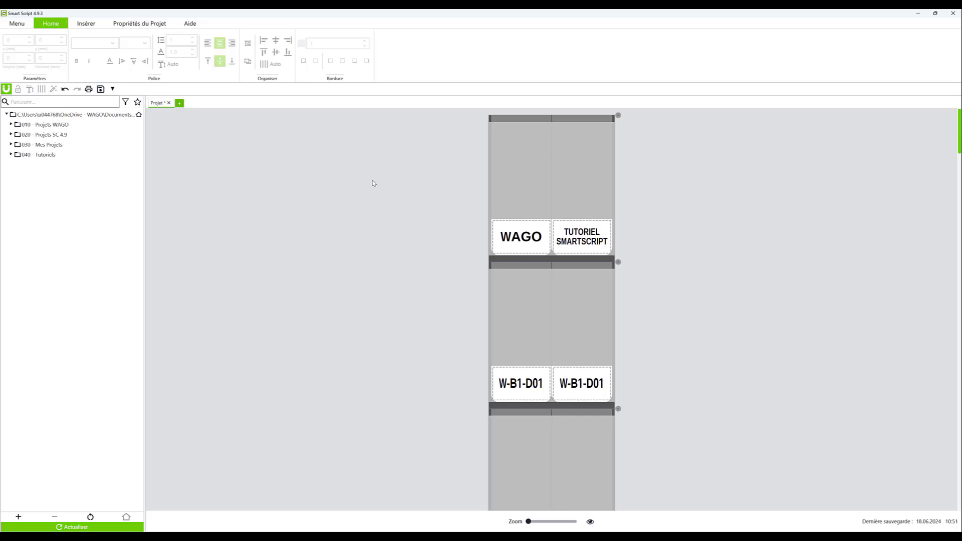
# Select all labels in the project and set their font size to 12.
pyautogui.hotkey('ctrl', 'a')
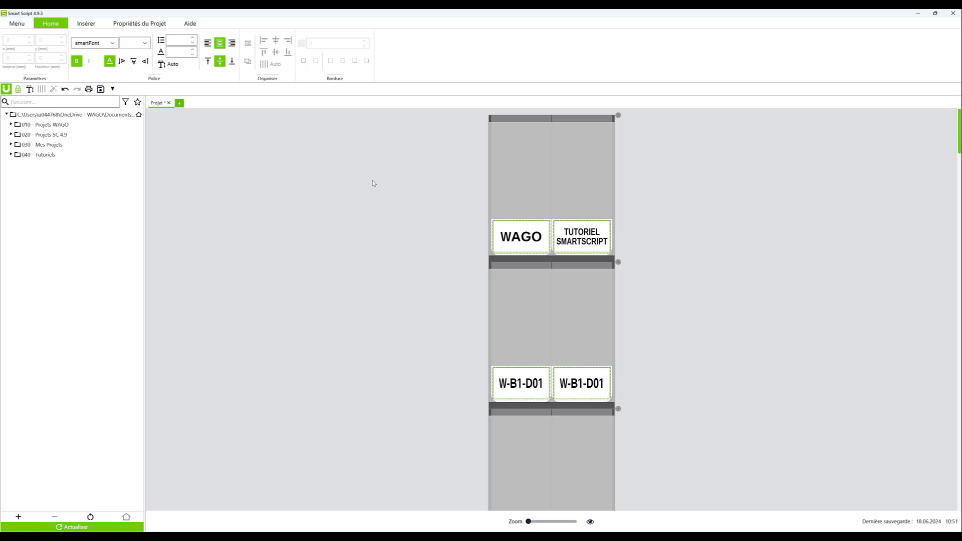
pyautogui.click(144, 48)
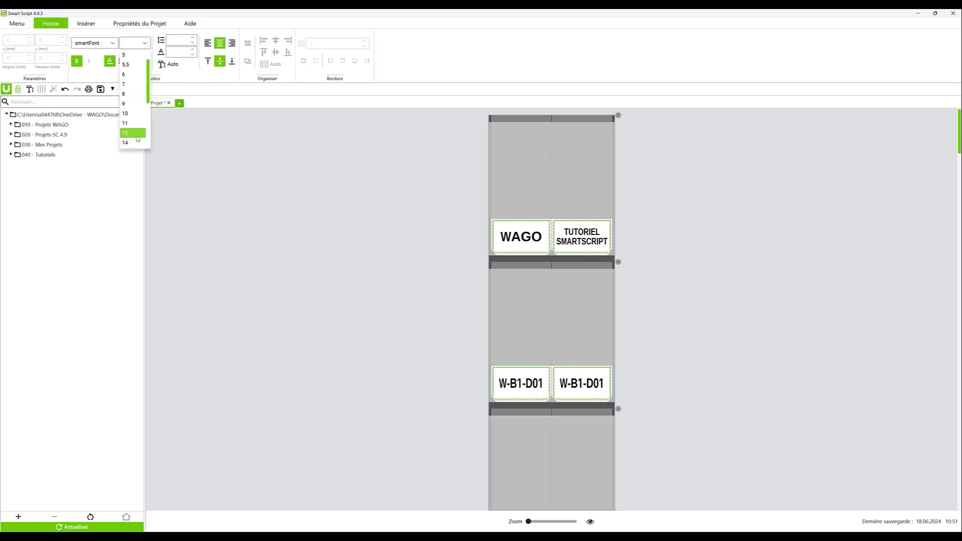
pyautogui.click(135, 134)
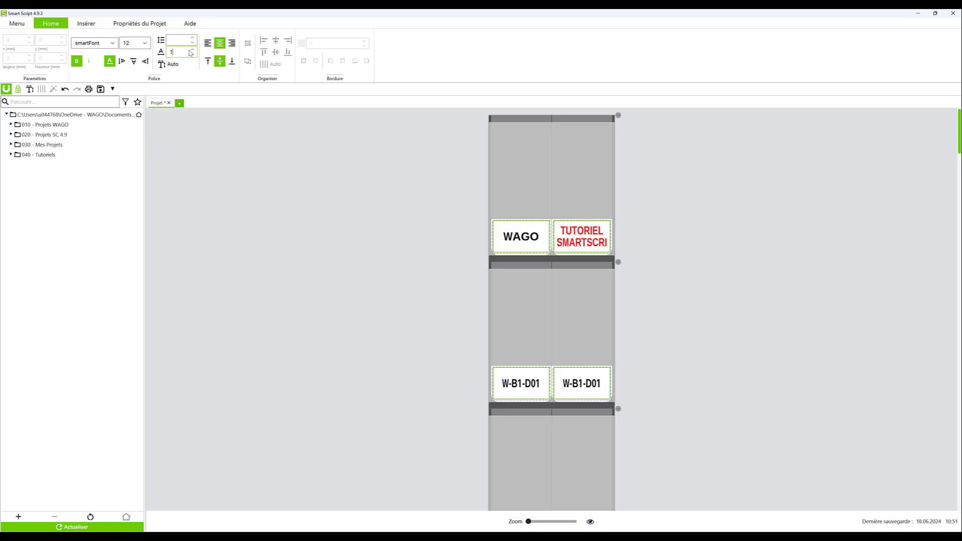
# Set the character width of all selected labels to 1 and clear the selection.
pyautogui.click(192, 51)
pyautogui.click(192, 54)
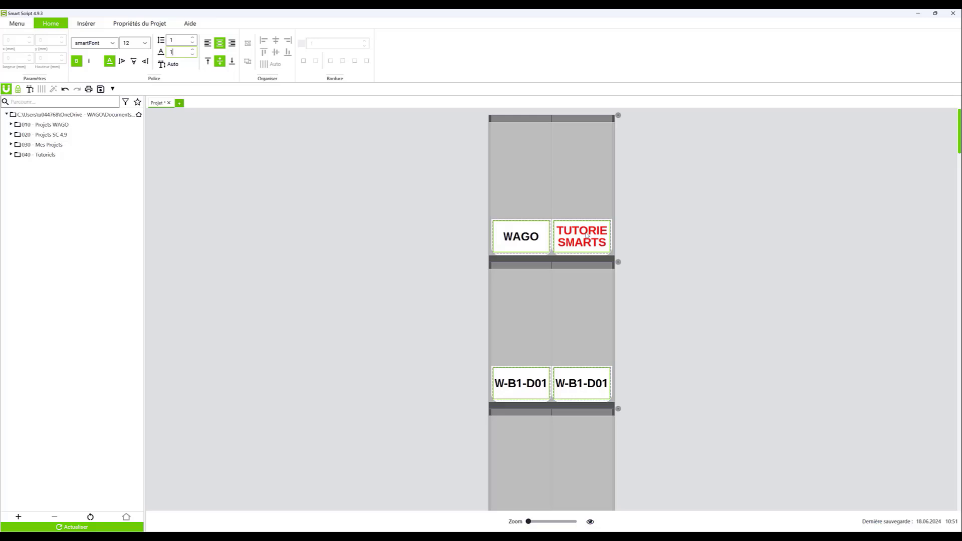
pyautogui.click(688, 200)
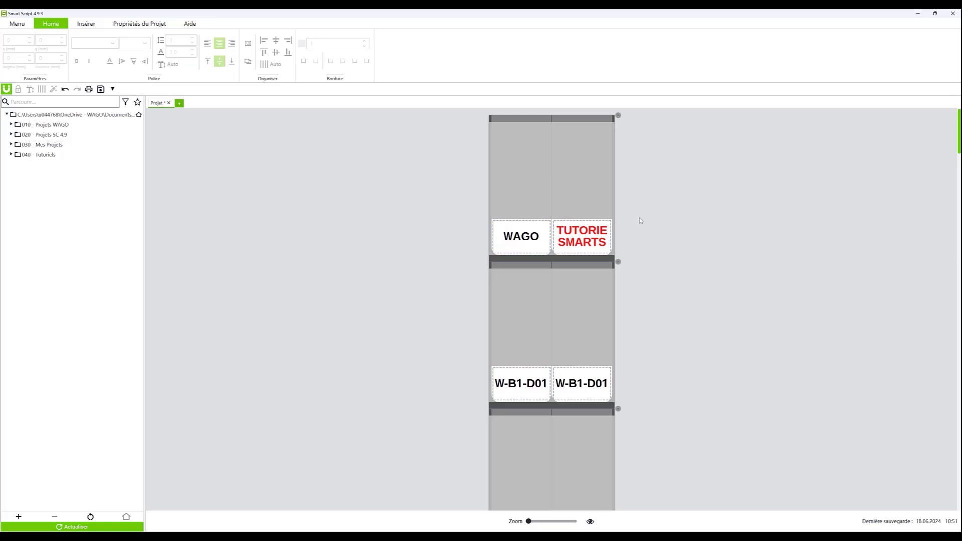
# Try font size 8 on the TUTORIEL SMARTSCRIPT label, and undo the change.
pyautogui.click(588, 235)
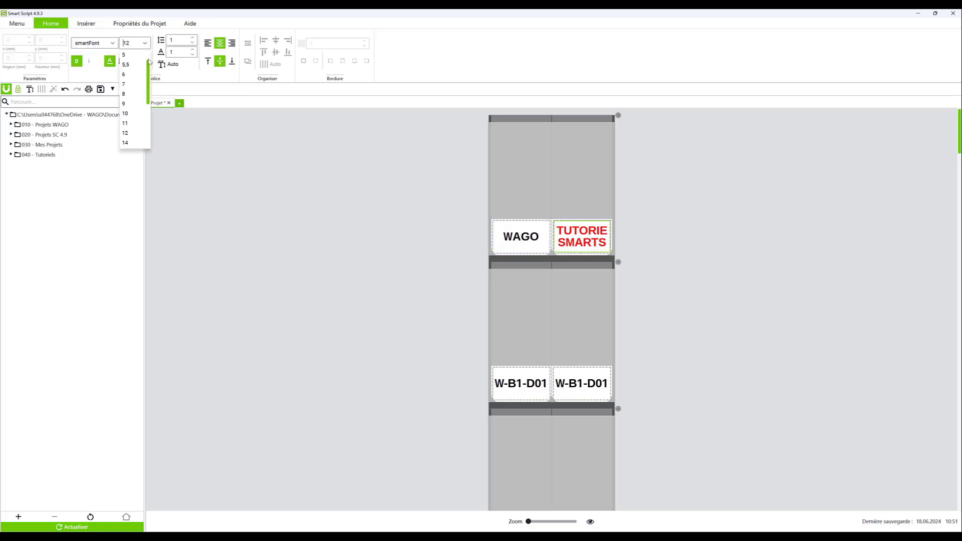
pyautogui.click(145, 43)
pyautogui.click(137, 93)
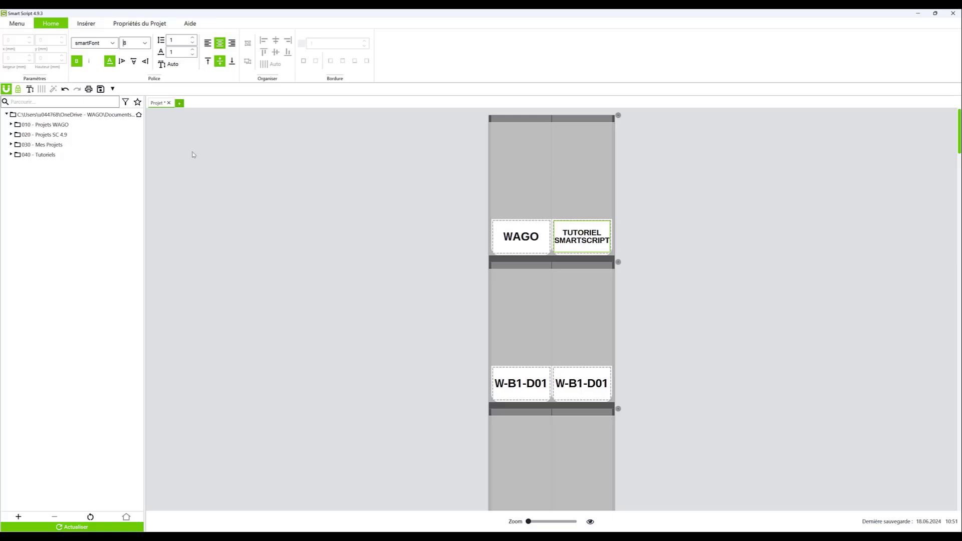
pyautogui.click(65, 89)
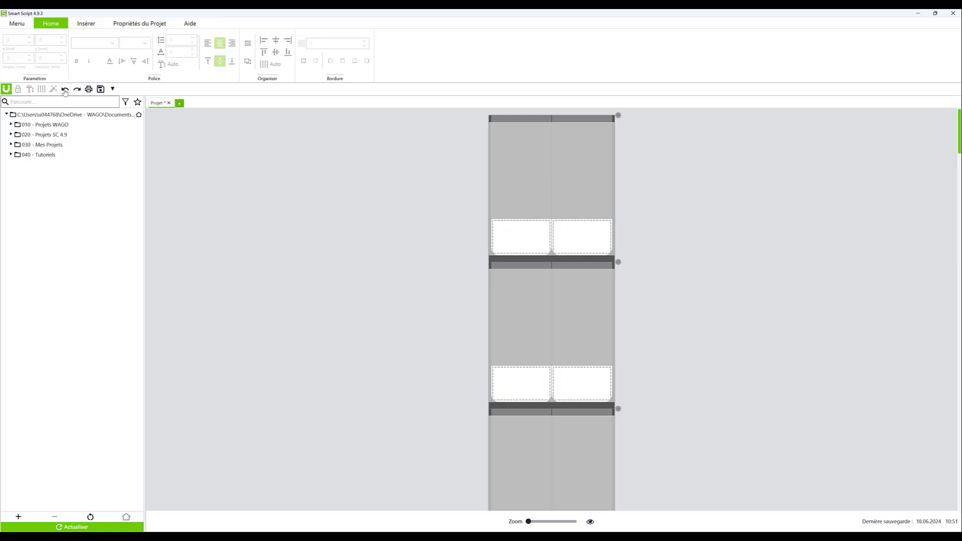
# Reduce the character width of the TUTORIEL SMARTSCRIPT label to 0.65, keeping its font size at 12.
pyautogui.click(575, 251)
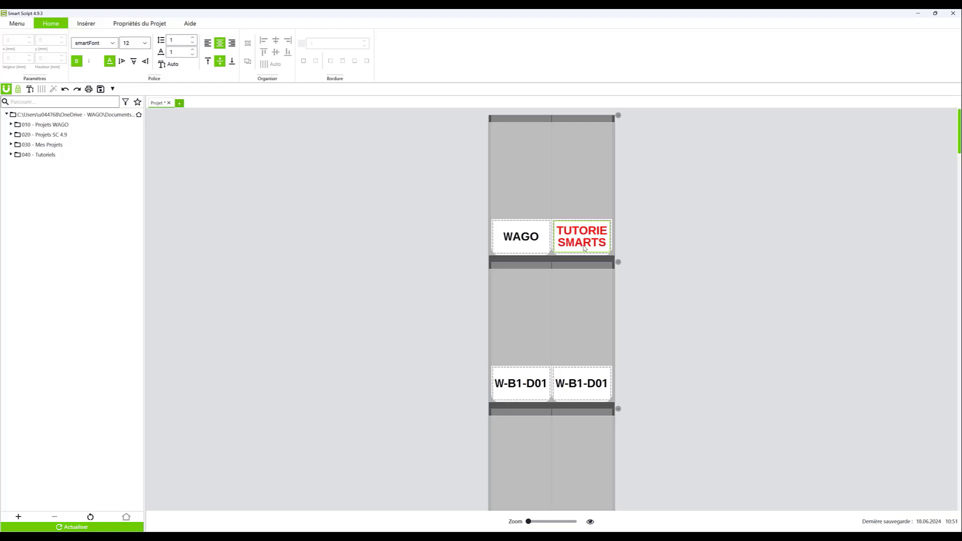
pyautogui.click(193, 55)
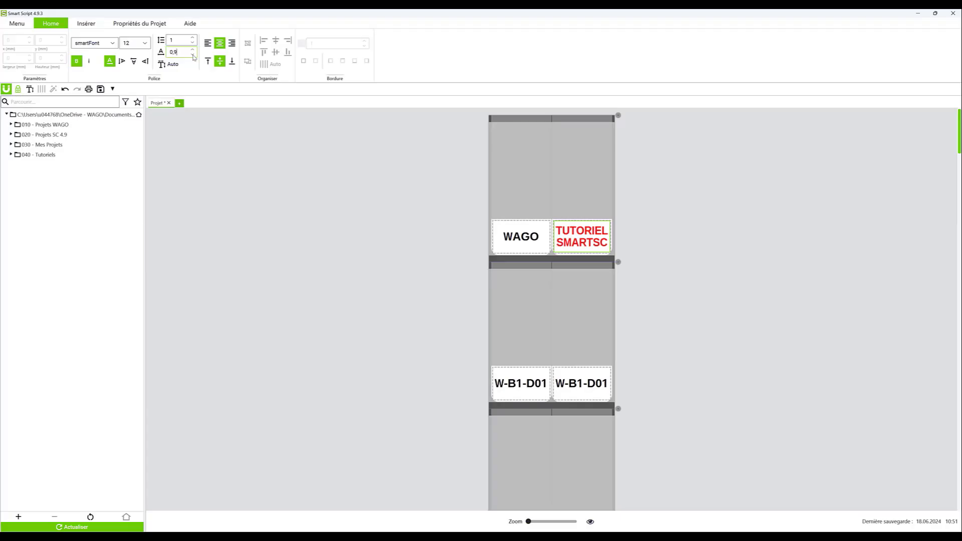
pyautogui.click(193, 55)
pyautogui.click(193, 56)
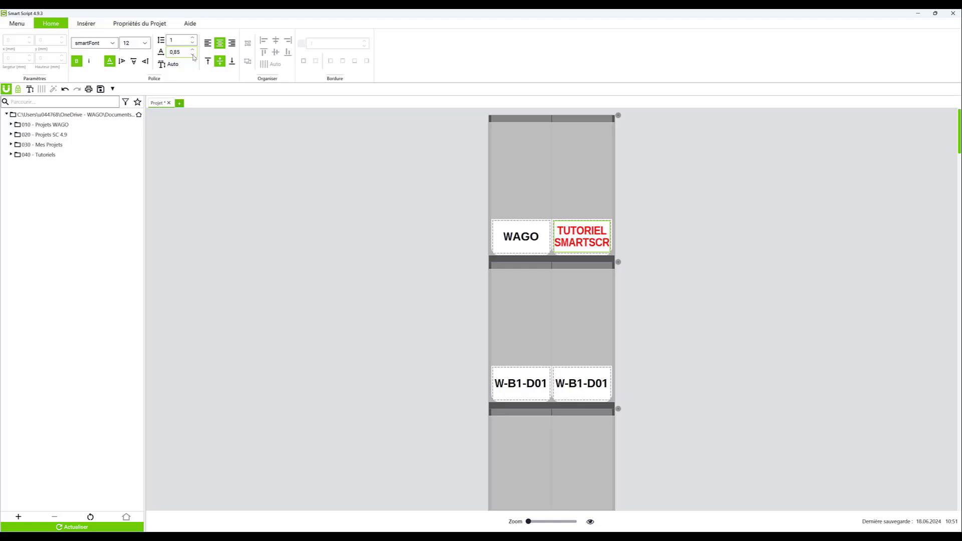
pyautogui.click(193, 55)
pyautogui.click(194, 55)
pyautogui.click(193, 55)
pyautogui.click(193, 55)
pyautogui.click(193, 56)
pyautogui.click(193, 55)
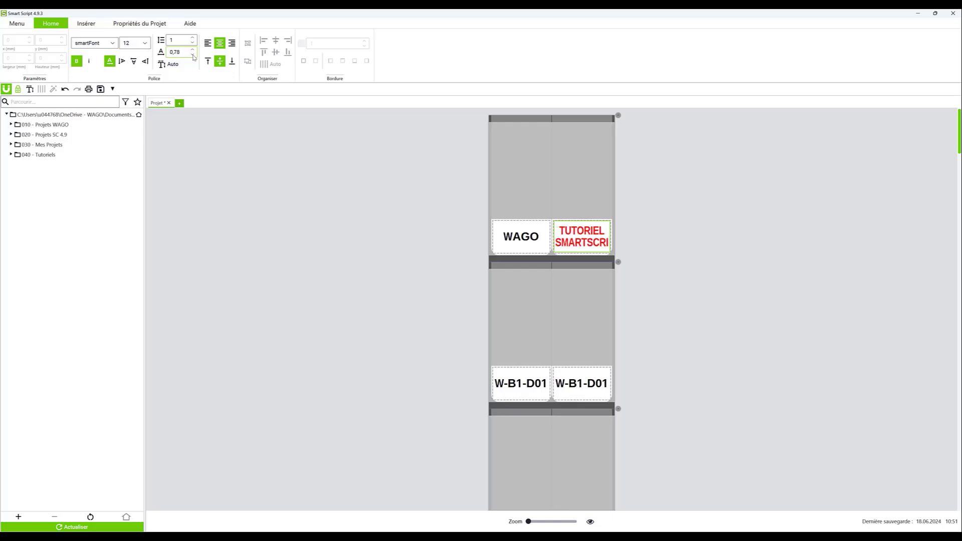
pyautogui.click(193, 55)
pyautogui.click(194, 55)
pyautogui.click(193, 55)
pyautogui.click(193, 55)
pyautogui.click(193, 55)
pyautogui.click(193, 55)
pyautogui.click(194, 55)
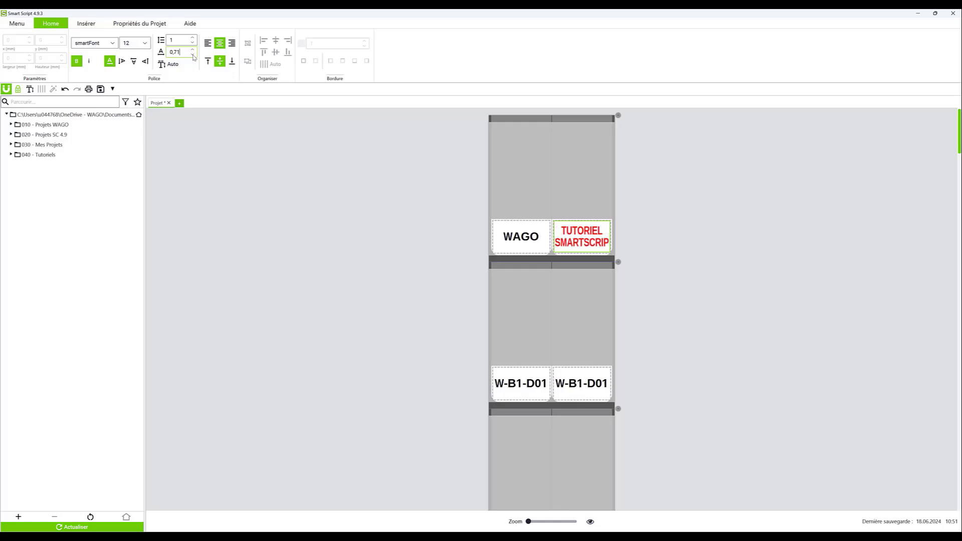
pyautogui.click(193, 55)
pyautogui.click(193, 55)
pyautogui.click(193, 55)
pyautogui.click(193, 55)
pyautogui.click(194, 55)
pyautogui.click(193, 56)
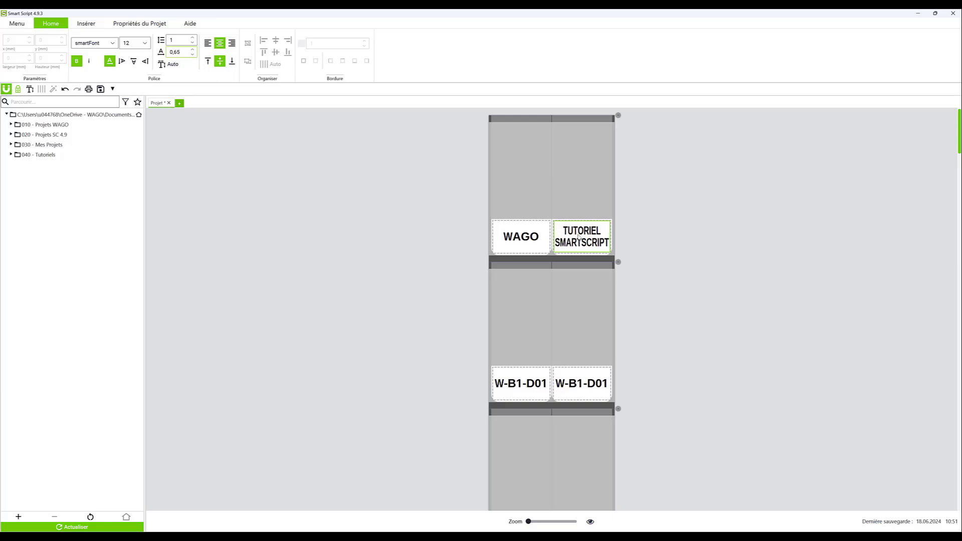
pyautogui.click(707, 254)
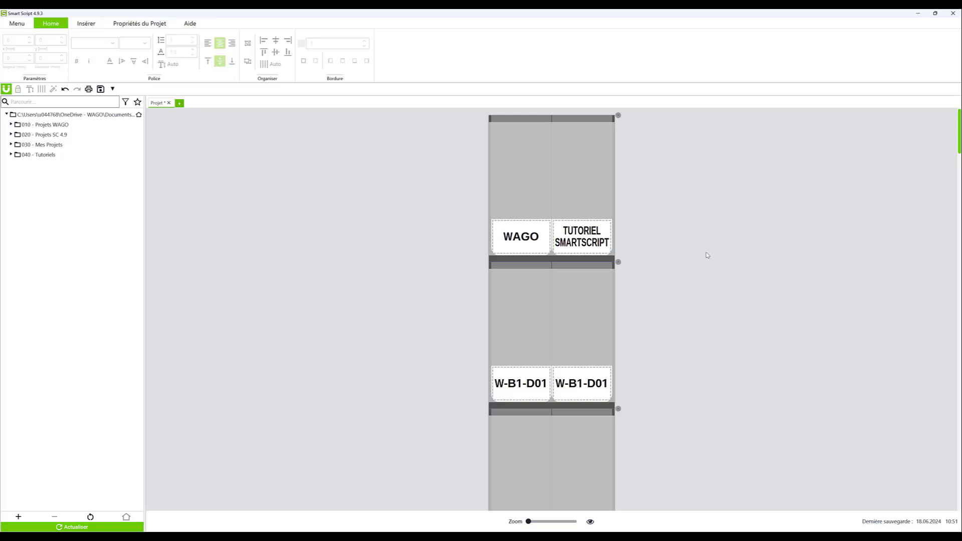
# Select all labels in the project and set their character width to 0.64.
pyautogui.hotkey('ctrl', 'a')
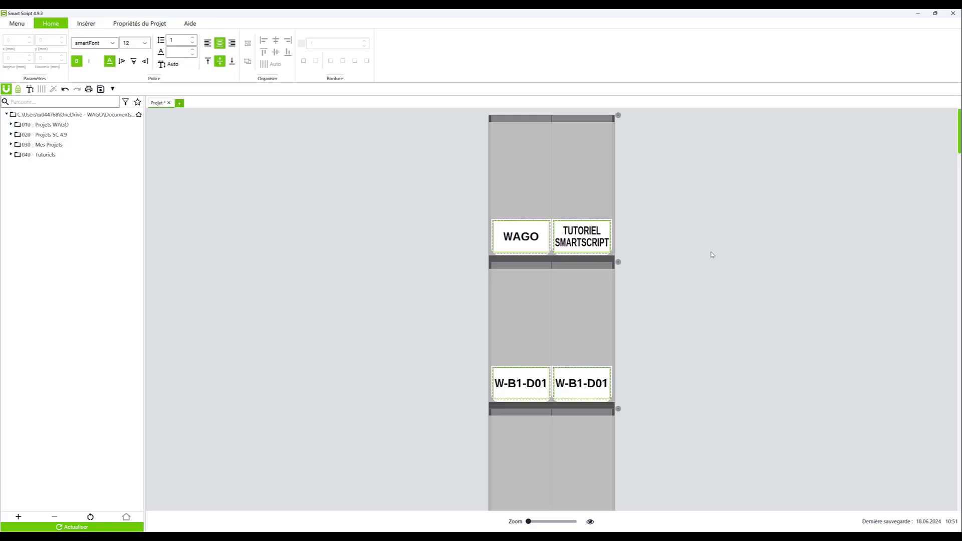
pyautogui.click(192, 55)
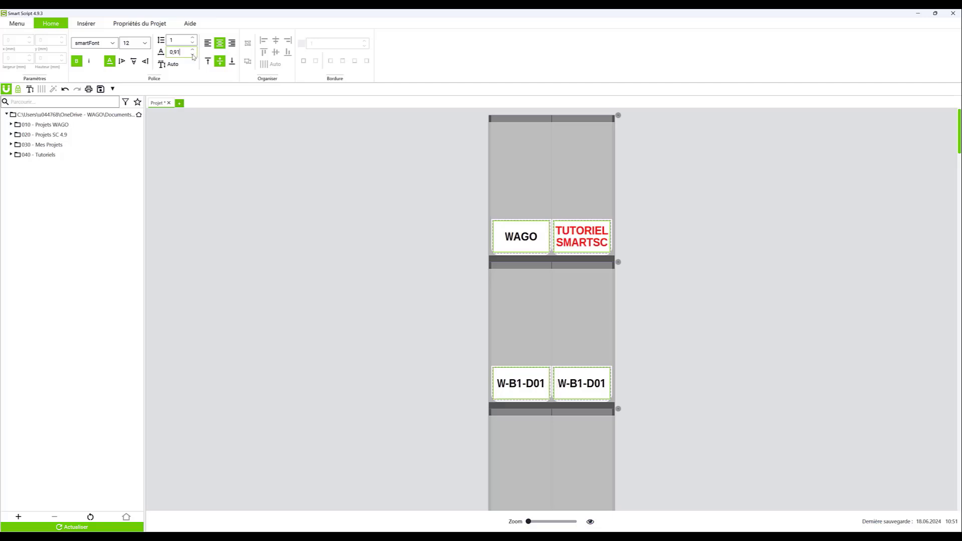
pyautogui.moveTo(193, 54); pyautogui.dragTo(192, 55)
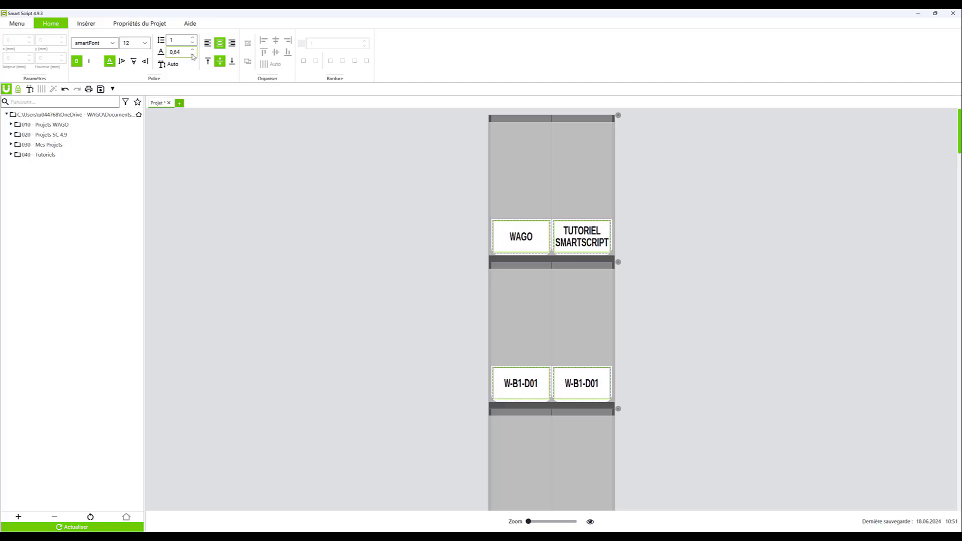
pyautogui.click(323, 135)
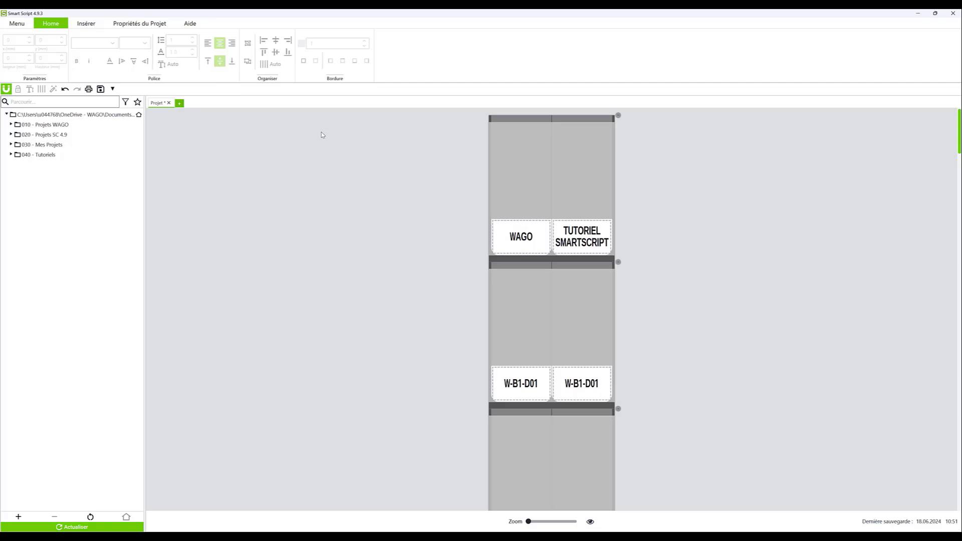
# Delete the first strip with the WAGO and TUTORIEL SMARTSCRIPT labels, and widen the characters of all remaining labels.
pyautogui.click(515, 148)
pyautogui.press('Delete')
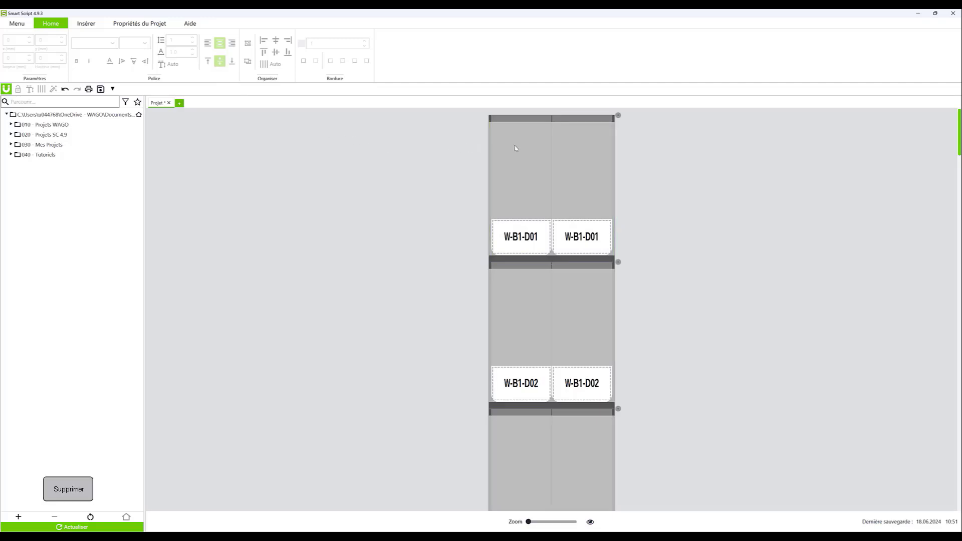
pyautogui.hotkey('ctrl', 'a')
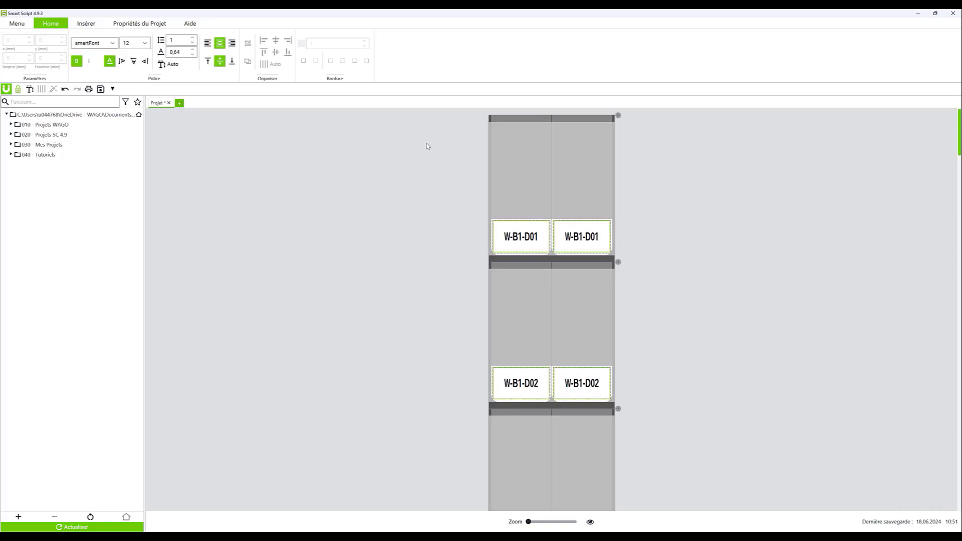
pyautogui.click(194, 54)
pyautogui.click(193, 50)
pyautogui.click(193, 50)
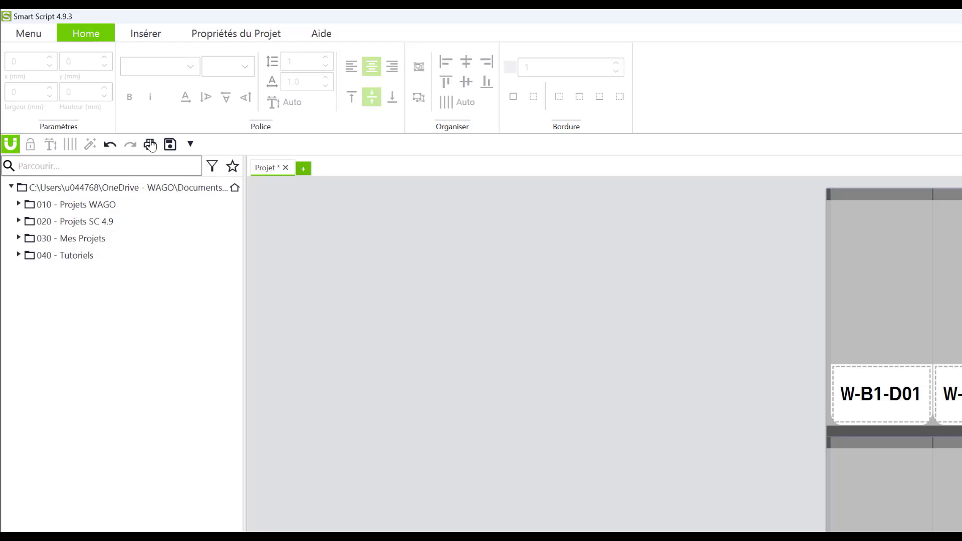
# Examine the commands for saving the project and the list of available quick-access actions.
pyautogui.click(25, 36)
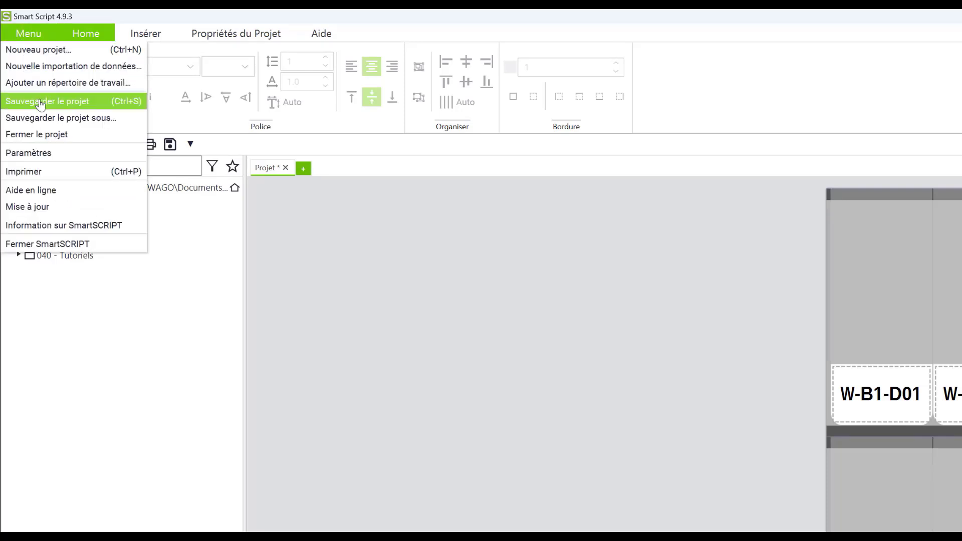
pyautogui.click(349, 257)
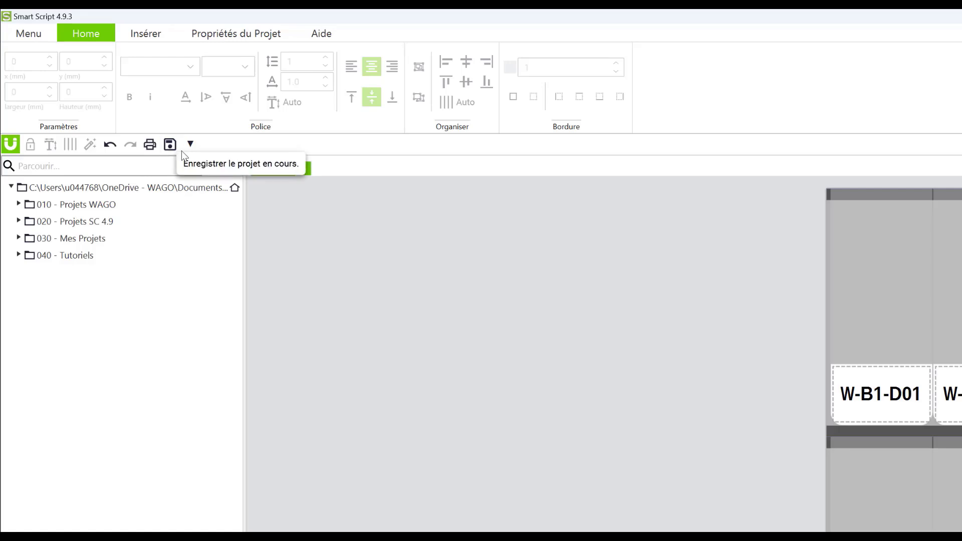
pyautogui.click(191, 146)
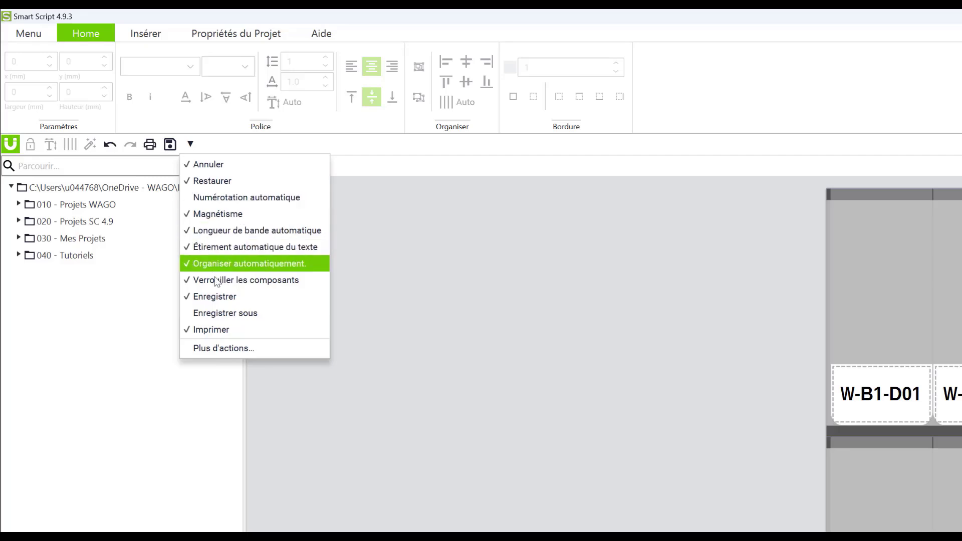
pyautogui.click(395, 223)
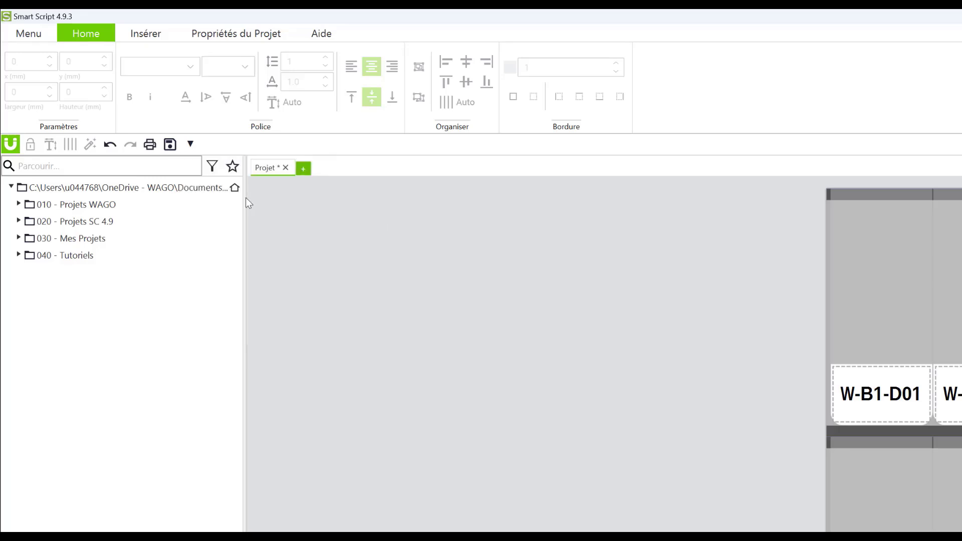
# Save the project as TUTORIEL 211-856.wssl in the 040 - Tutoriels folder.
pyautogui.click(172, 149)
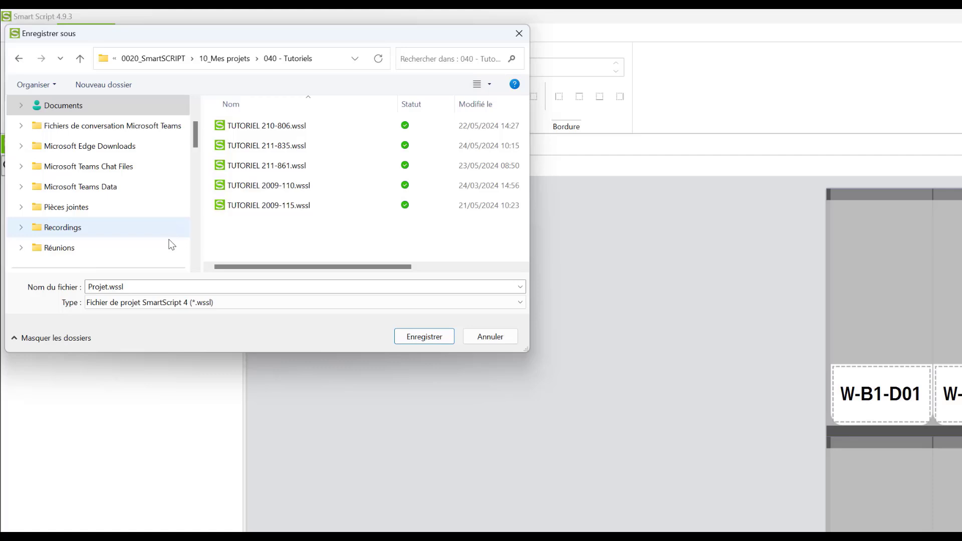
pyautogui.click(235, 209)
pyautogui.click(152, 286)
pyautogui.press('BackSpace')
pyautogui.press('BackSpace')
pyautogui.press('BackSpace')
pyautogui.press('BackSpace')
pyautogui.press('BackSpace')
pyautogui.press('BackSpace')
pyautogui.press('BackSpace')
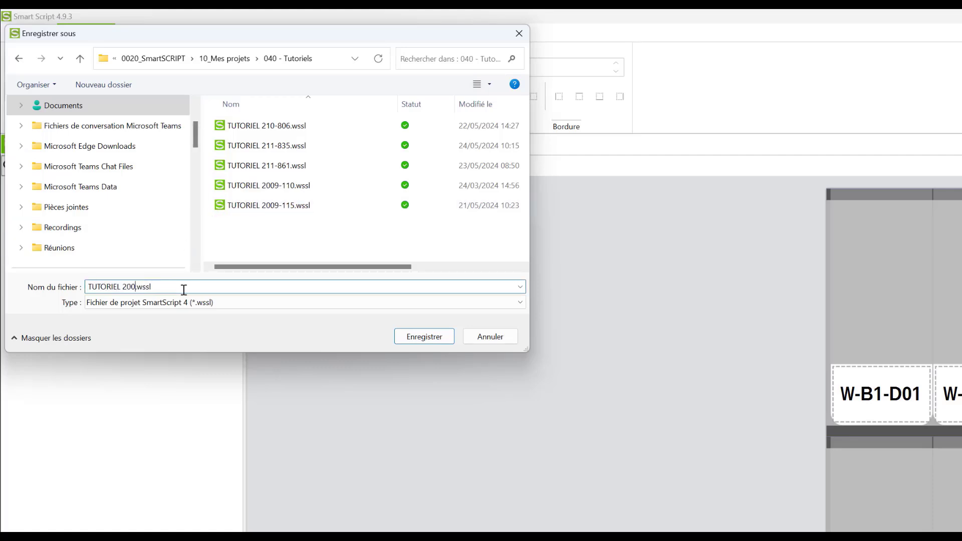
pyautogui.write('11-856')
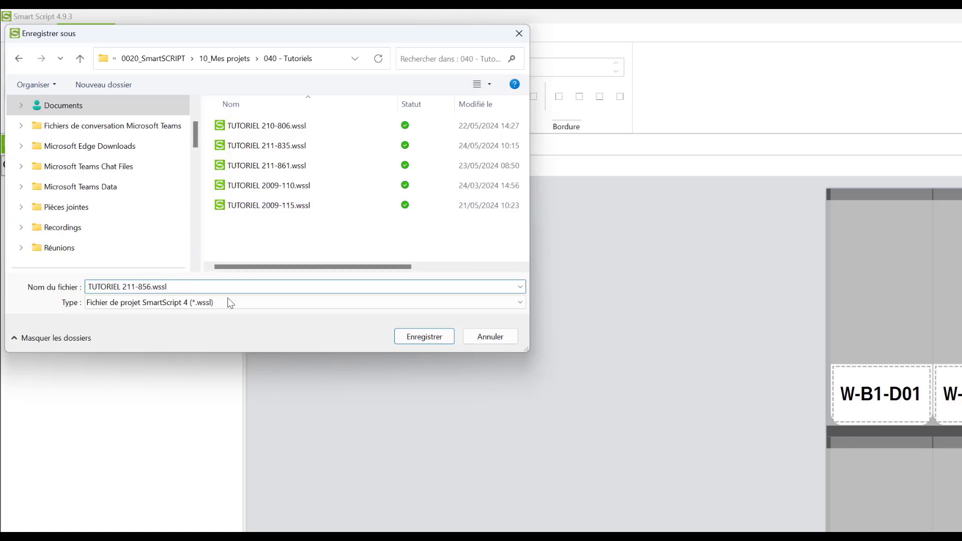
pyautogui.click(421, 341)
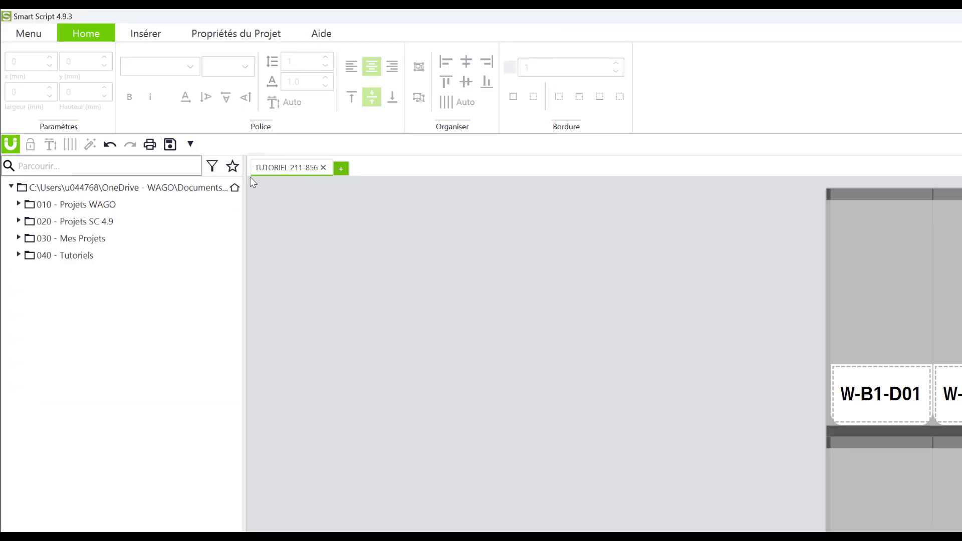
# Expand the 040 - Tutoriels folder in the project tree to find the saved file, and look for the print command.
pyautogui.click(19, 255)
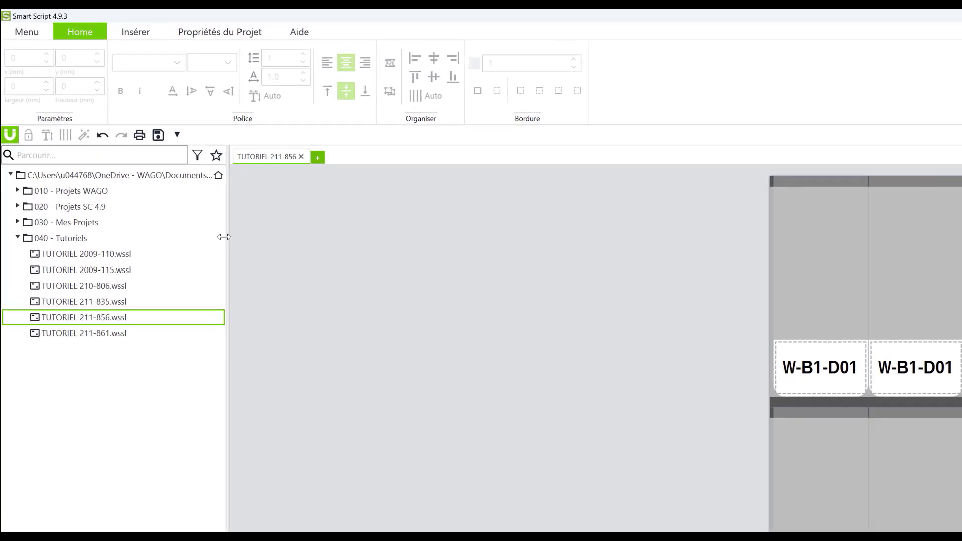
pyautogui.click(27, 32)
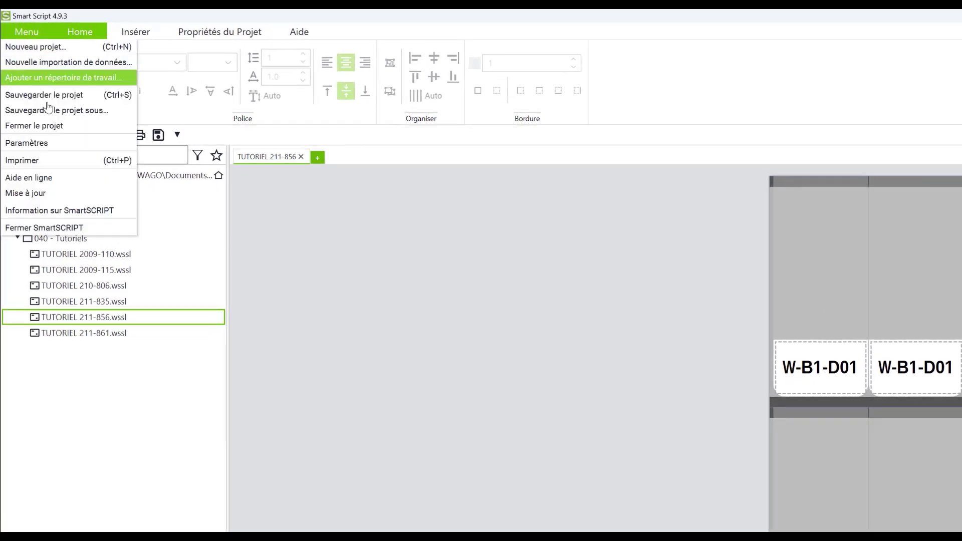
pyautogui.click(318, 238)
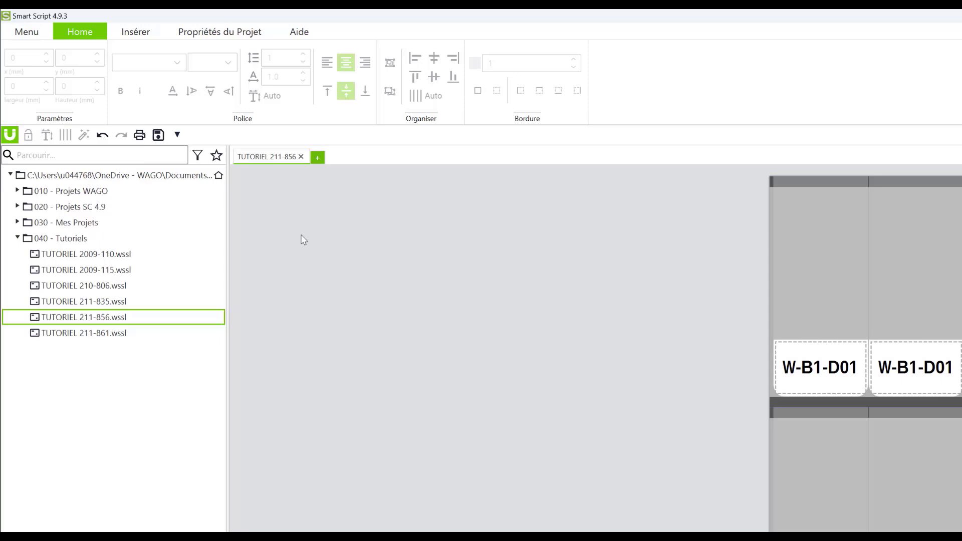
# Open the project's print preview and examine the setting for the number of prints, keeping it at 1.
pyautogui.click(140, 140)
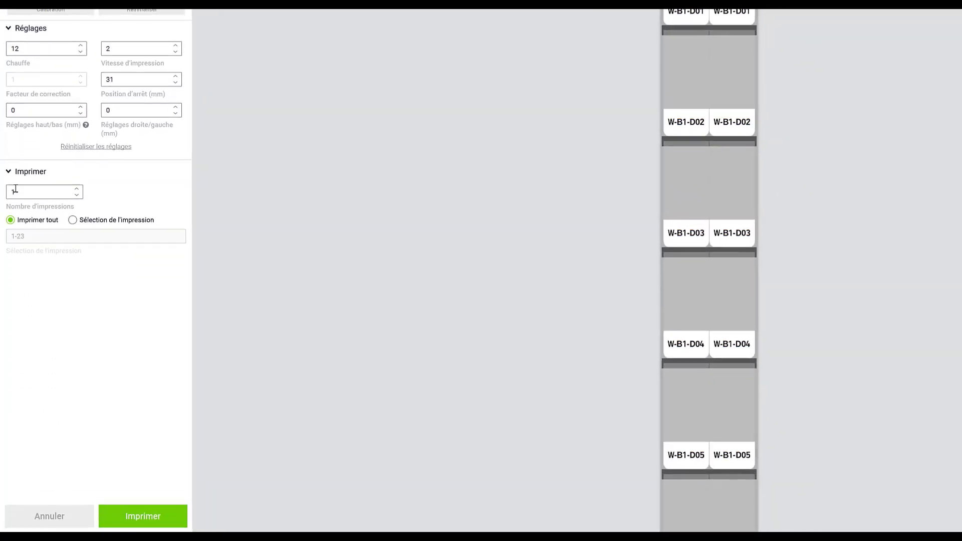
pyautogui.doubleClick(86, 400)
pyautogui.doubleClick(77, 188)
# Try limiting the print selection to 1-6, and switch back to printing everything.
pyautogui.click(72, 221)
pyautogui.click(55, 236)
pyautogui.press('BackSpace')
pyautogui.press('BackSpace')
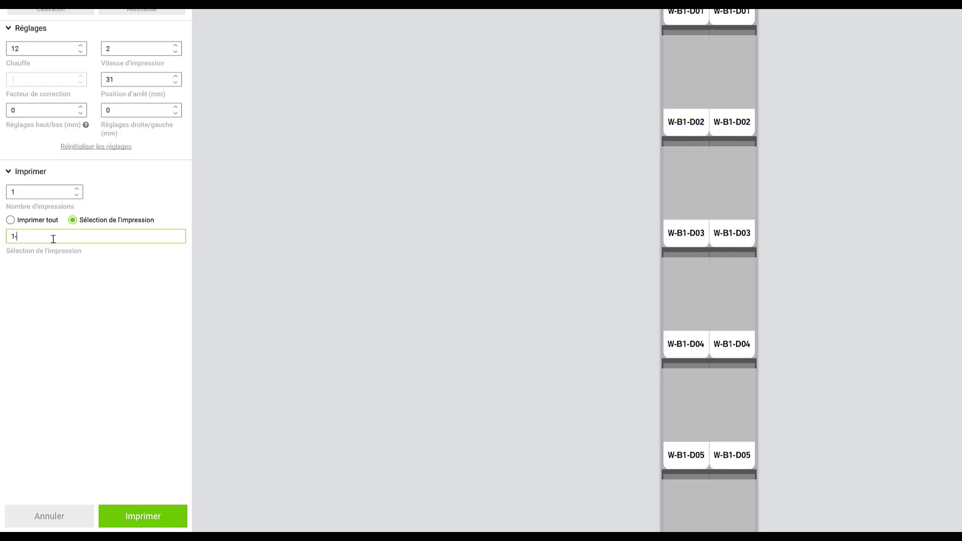
pyautogui.write('6')
pyautogui.click(10, 220)
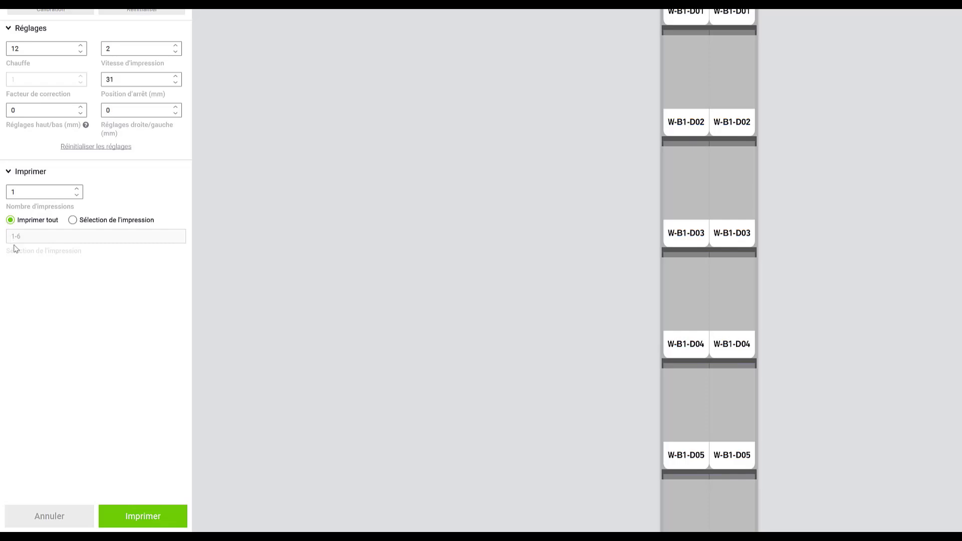
# Start printing all labels, and cancel the job at the printer recalibration choice.
pyautogui.click(133, 516)
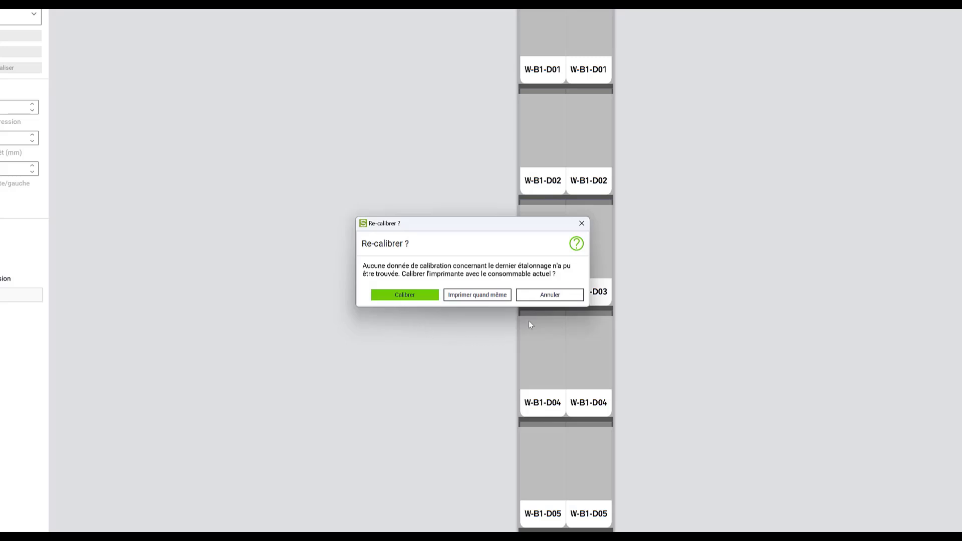
pyautogui.click(549, 297)
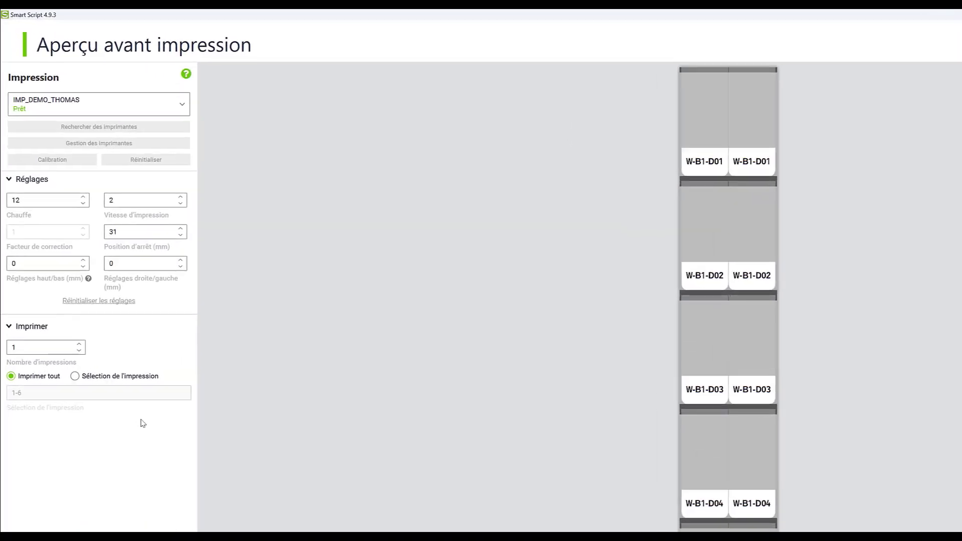
# Examine the print settings for the up/down and left/right offset adjustments.
pyautogui.click(68, 180)
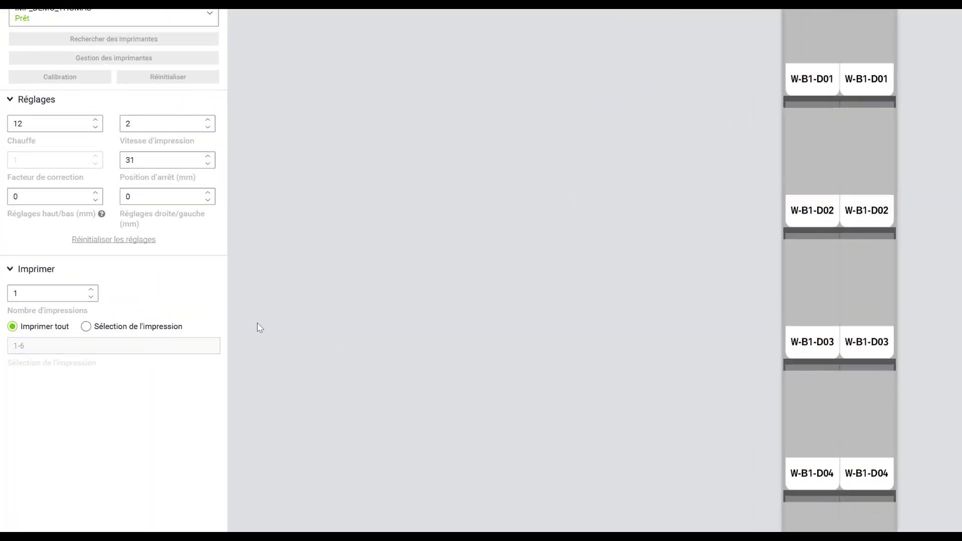
pyautogui.moveTo(69, 192); pyautogui.dragTo(3, 187)
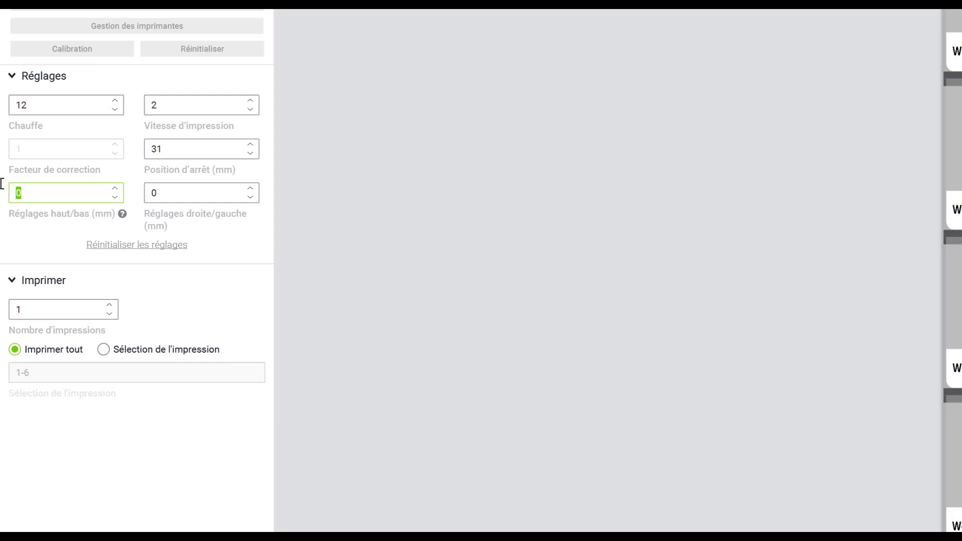
pyautogui.moveTo(185, 197); pyautogui.dragTo(125, 189)
pyautogui.click(122, 215)
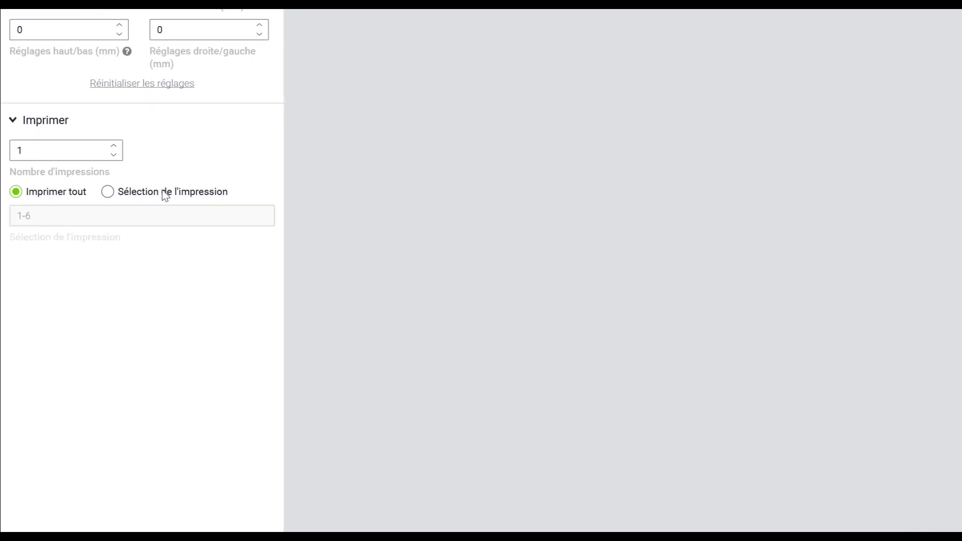
# Try restricting printing to the 1-6 selection again, and return to printing all labels.
pyautogui.click(165, 194)
pyautogui.click(49, 215)
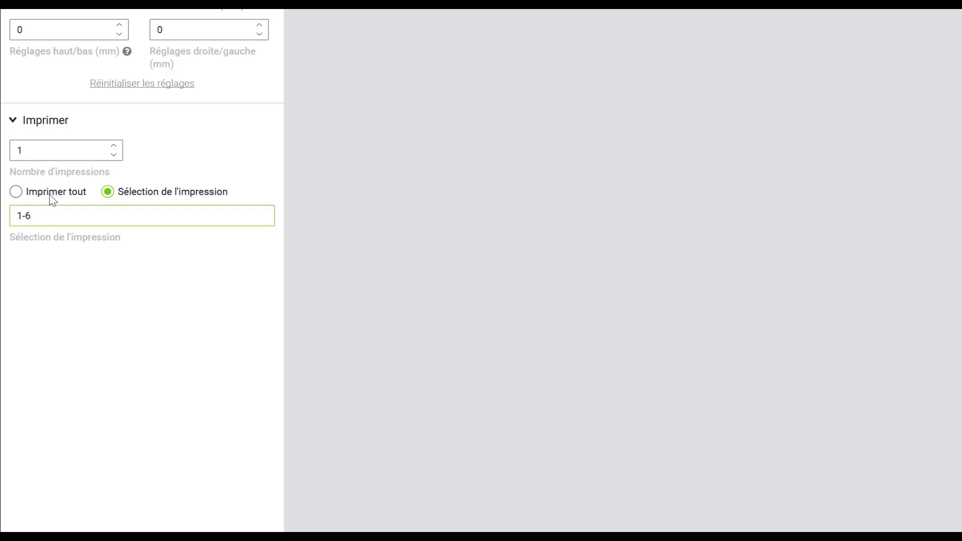
pyautogui.click(52, 194)
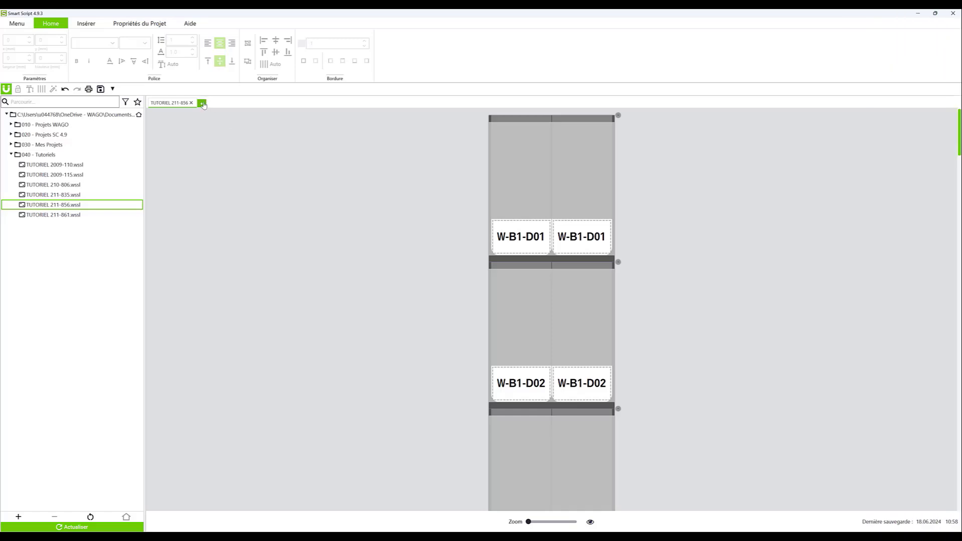
# Create a new project from the recently used 211-856 material and clear the label selection.
pyautogui.click(201, 103)
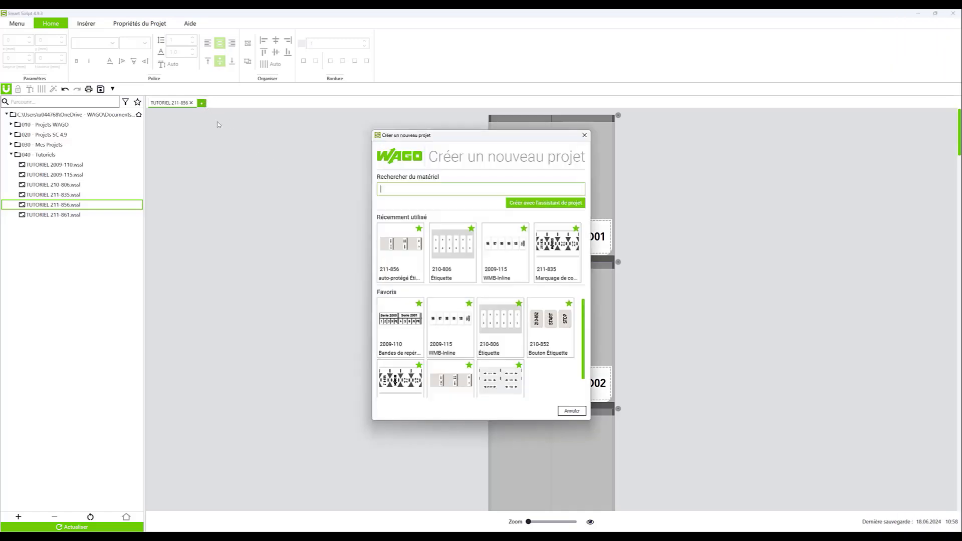
pyautogui.click(414, 258)
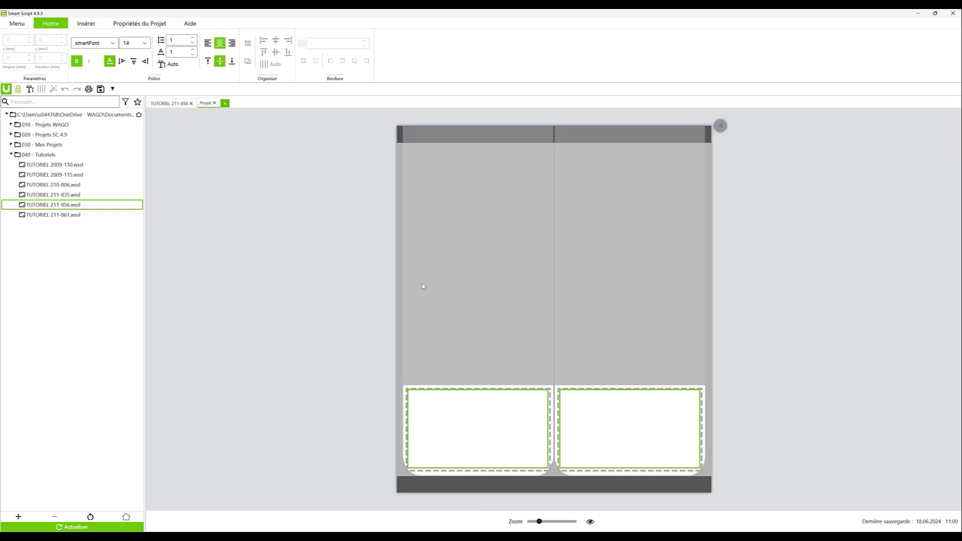
pyautogui.moveTo(538, 522); pyautogui.dragTo(527, 524)
pyautogui.click(429, 262)
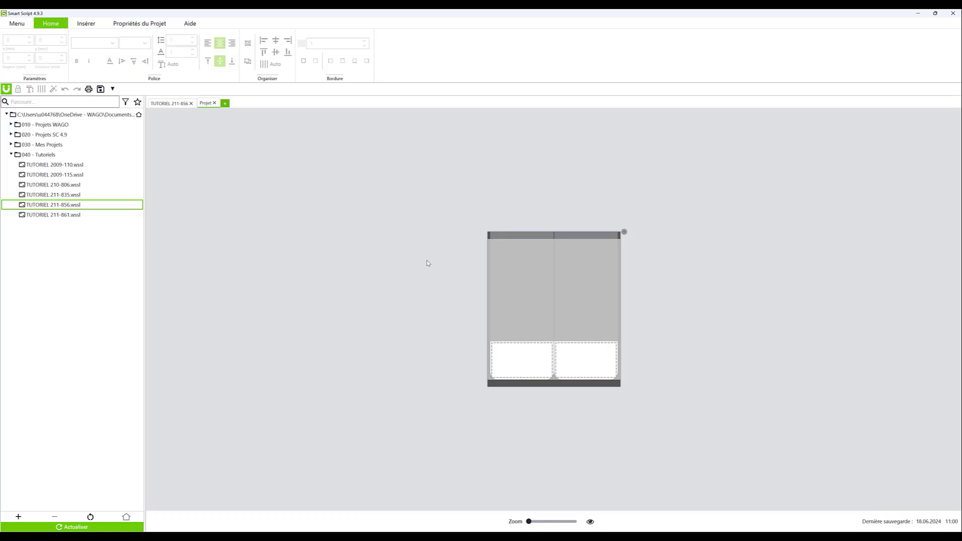
# Enter W1 and T52 on the first label, and W3 and F5 on an added second label.
pyautogui.click(520, 361)
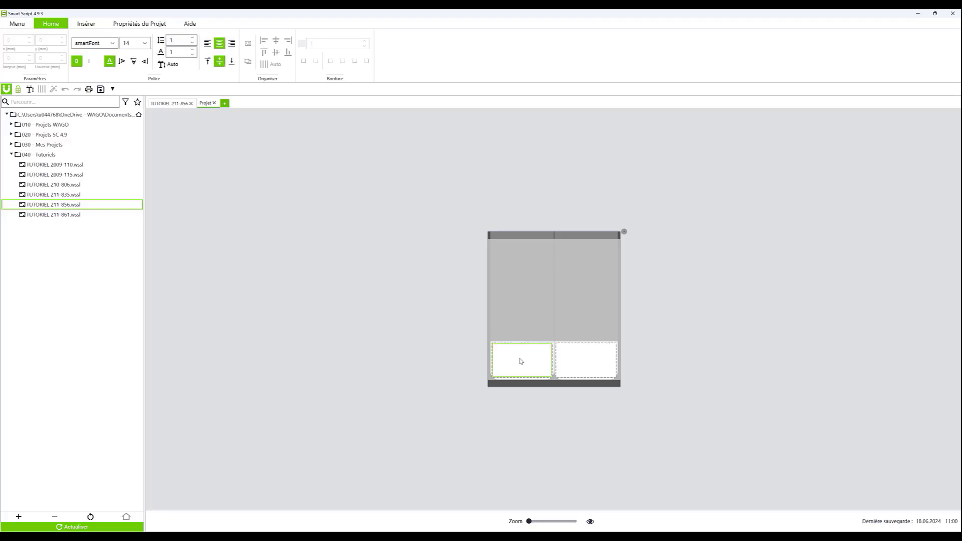
pyautogui.write('W1')
pyautogui.press('Tab')
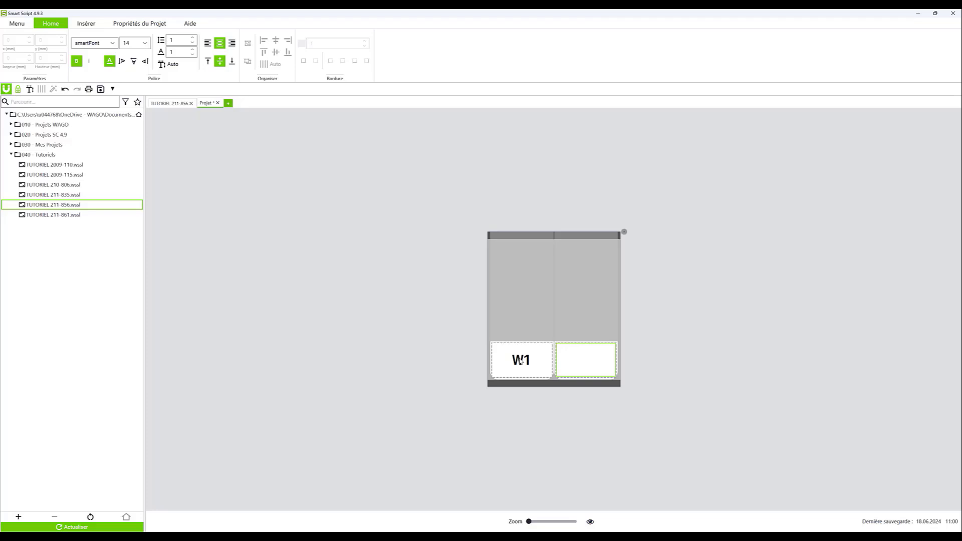
pyautogui.write('T52')
pyautogui.hotkey('ctrl', 'Tab')
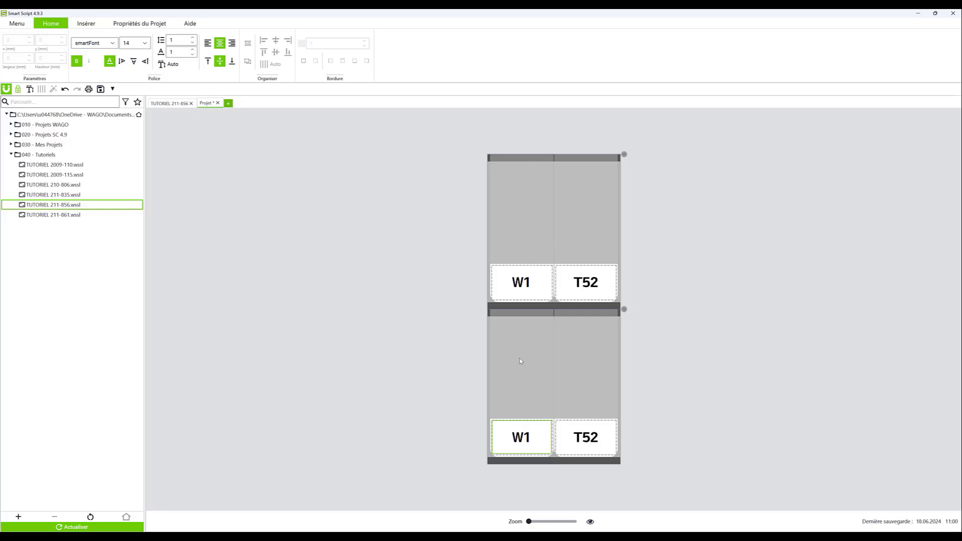
pyautogui.press('BackSpace')
pyautogui.write('3')
pyautogui.press('Tab')
pyautogui.write('F5')
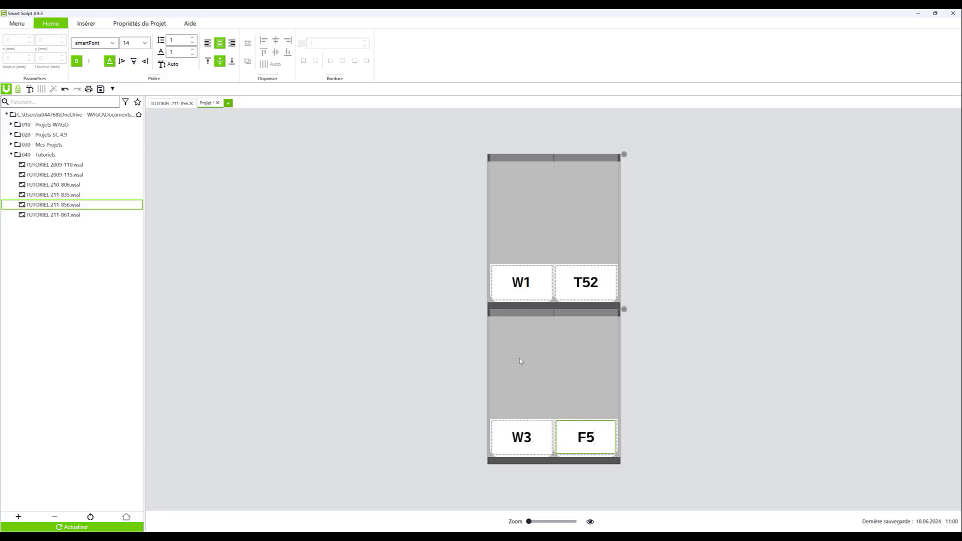
pyautogui.press('Tab')
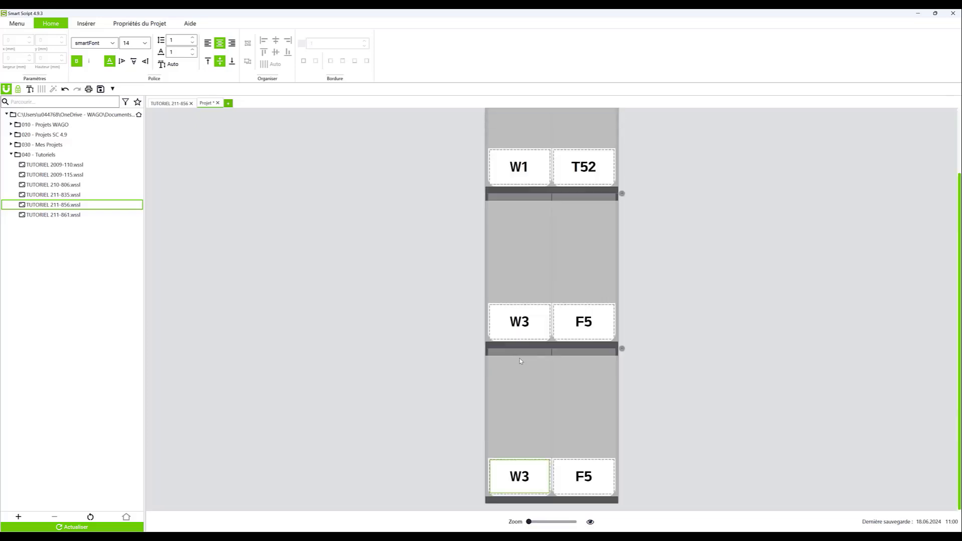
# Fill the following labels with D101 and R526, W10 and G3-10, and U252 and G5.
pyautogui.write('D101')
pyautogui.press('Tab')
pyautogui.write('R526')
pyautogui.press('Tab')
pyautogui.write('W10')
pyautogui.press('Tab')
pyautogui.write('G3-10')
pyautogui.press('Tab')
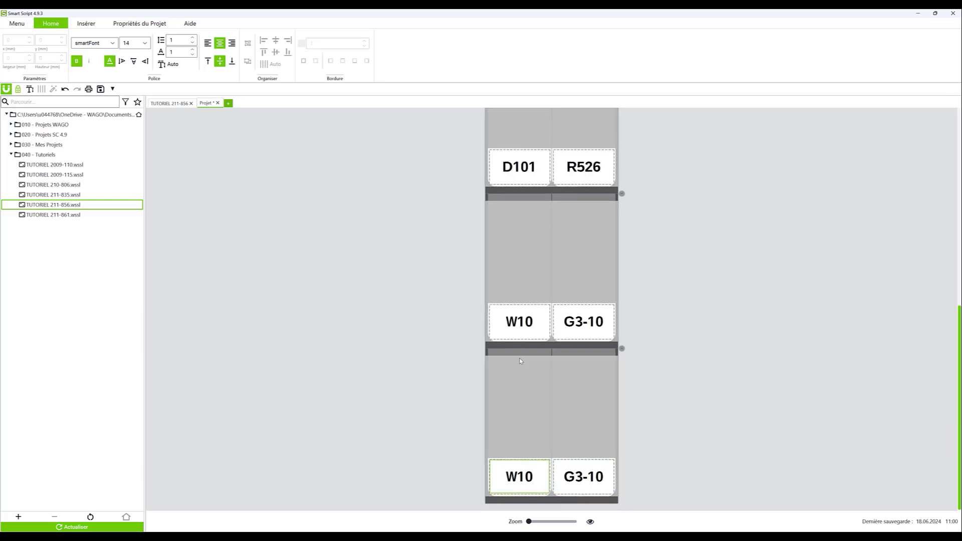
pyautogui.click(682, 349)
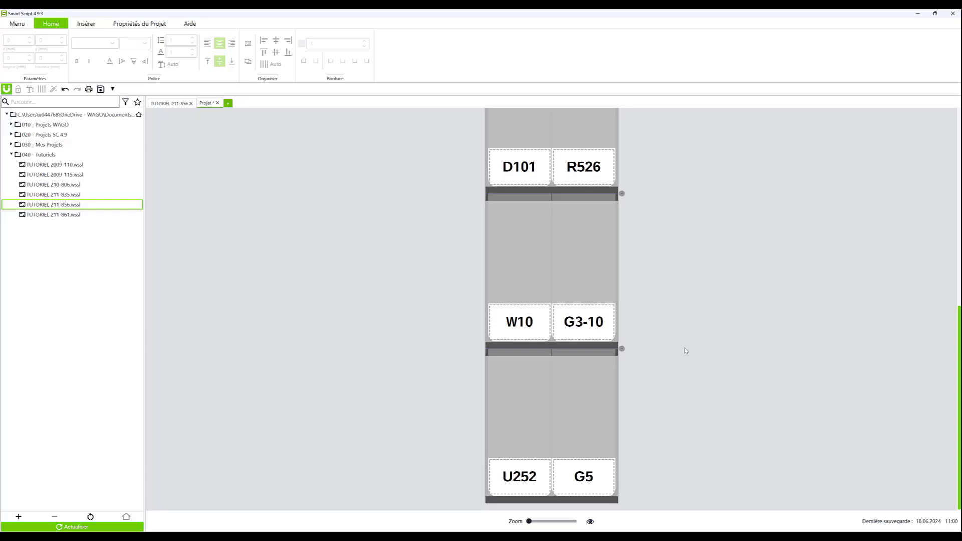
# Set the font size of all label texts in the project to 16.
pyautogui.hotkey('ctrl', 'a')
pyautogui.scroll(6, 686, 350)
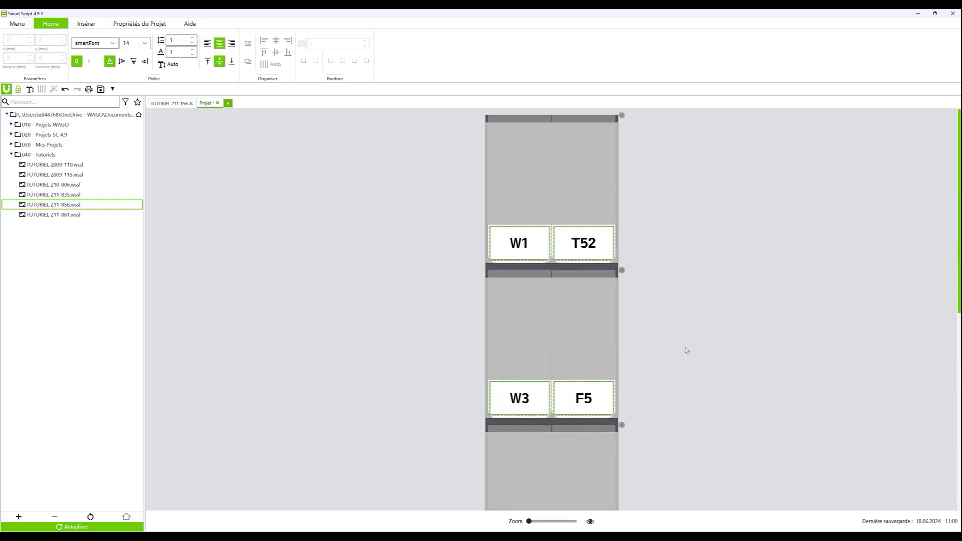
pyautogui.click(133, 61)
pyautogui.click(145, 42)
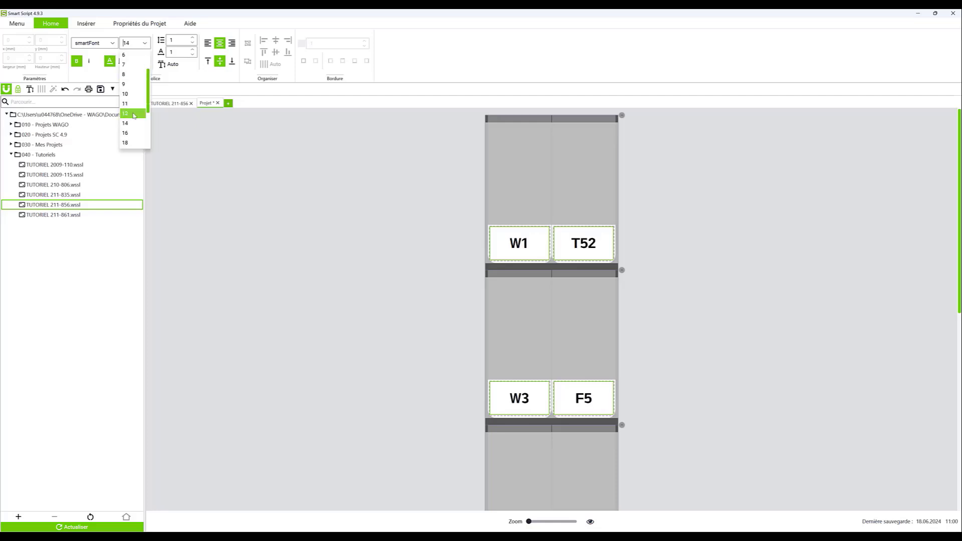
pyautogui.click(131, 131)
pyautogui.click(706, 287)
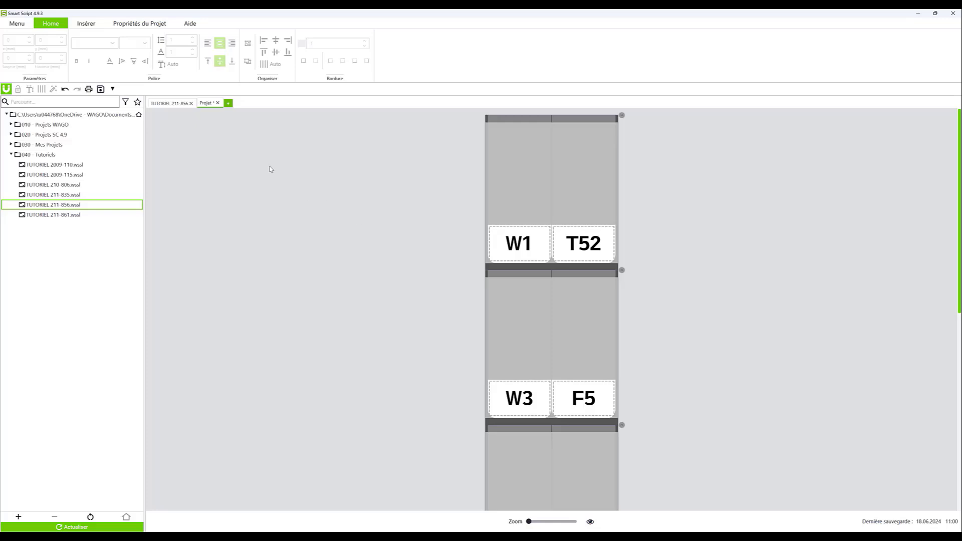
# Close the manually labelled project without saving it.
pyautogui.click(217, 103)
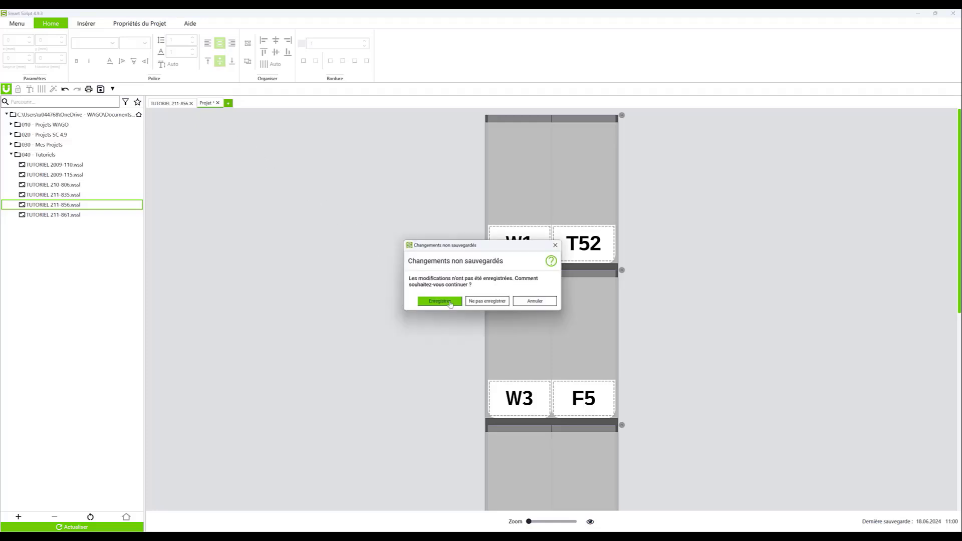
pyautogui.click(489, 303)
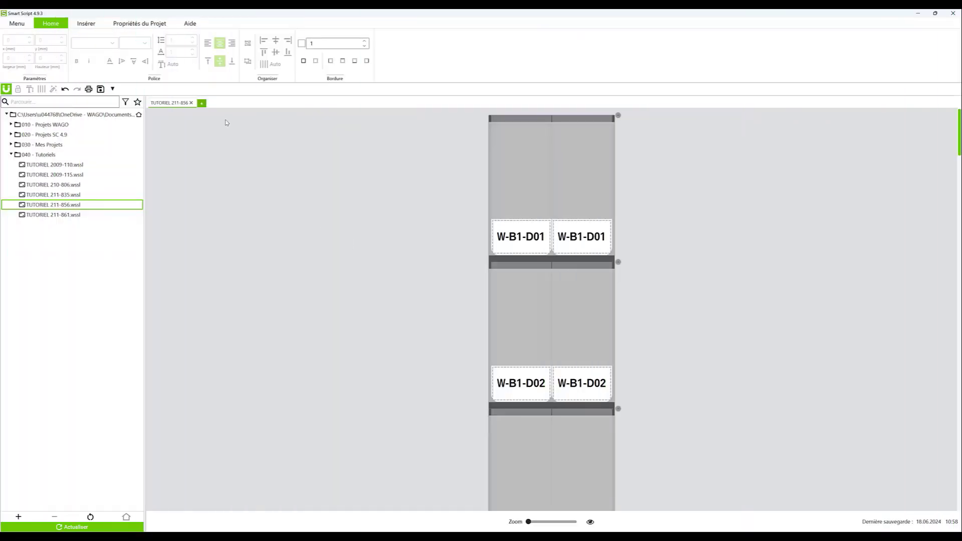
# Create another blank project from the recently used 211-856 material.
pyautogui.click(203, 103)
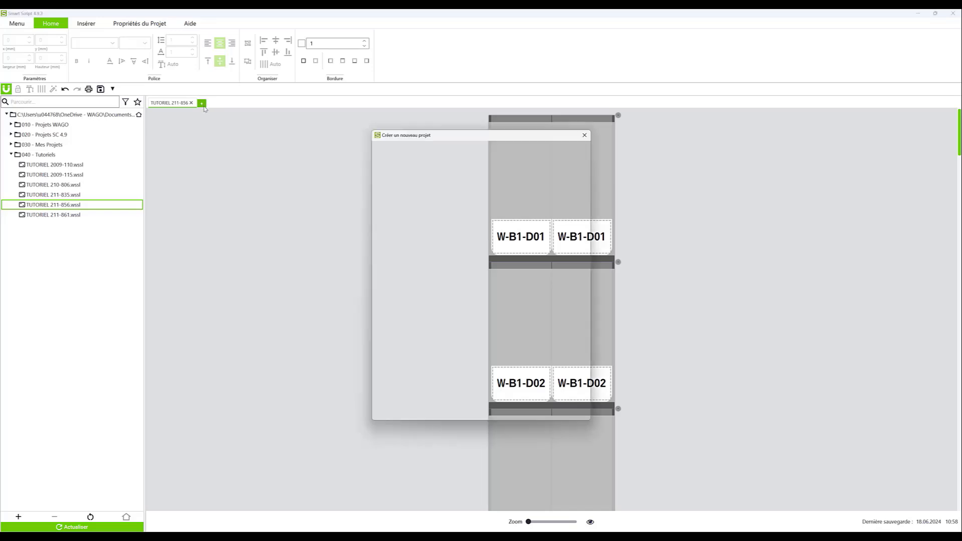
pyautogui.doubleClick(406, 244)
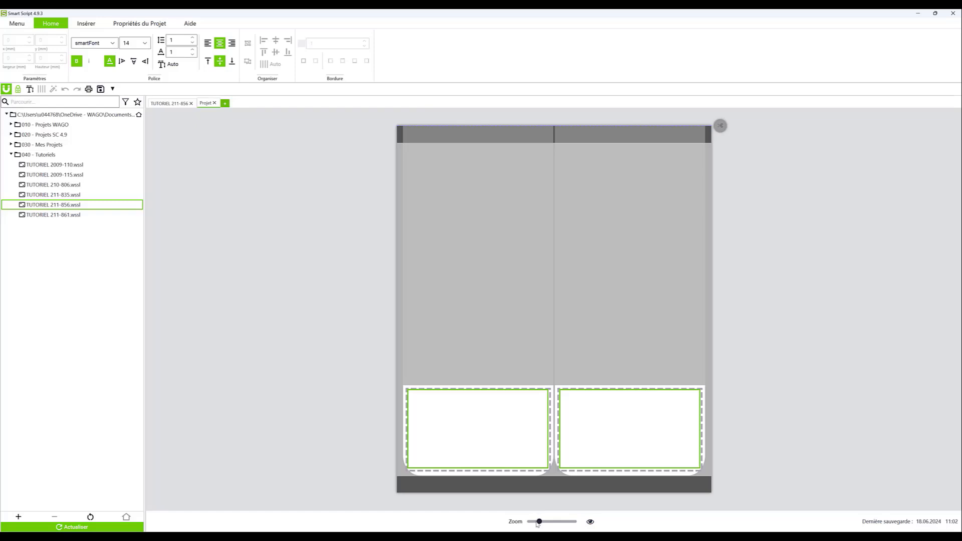
pyautogui.moveTo(538, 524); pyautogui.dragTo(523, 524)
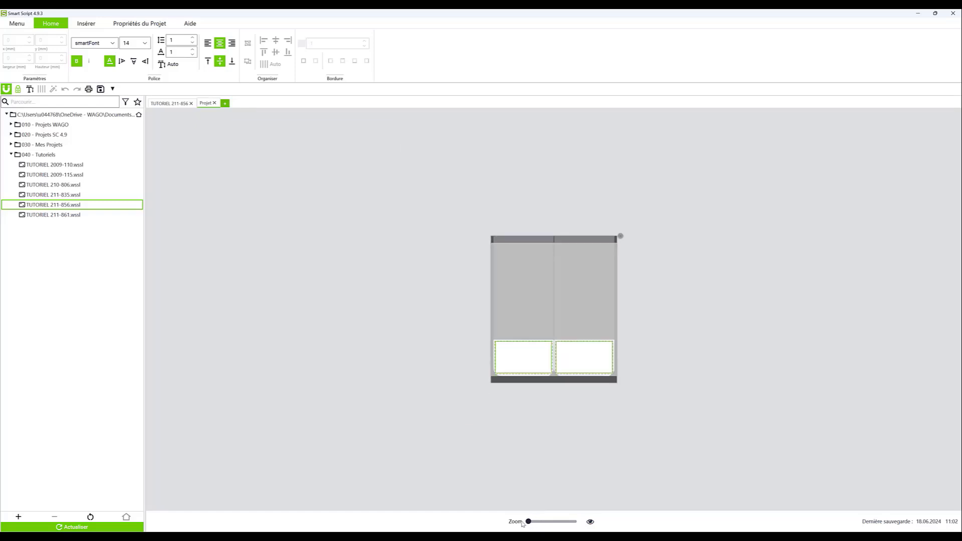
# Add 5 more blank labels below the existing label.
pyautogui.click(514, 287)
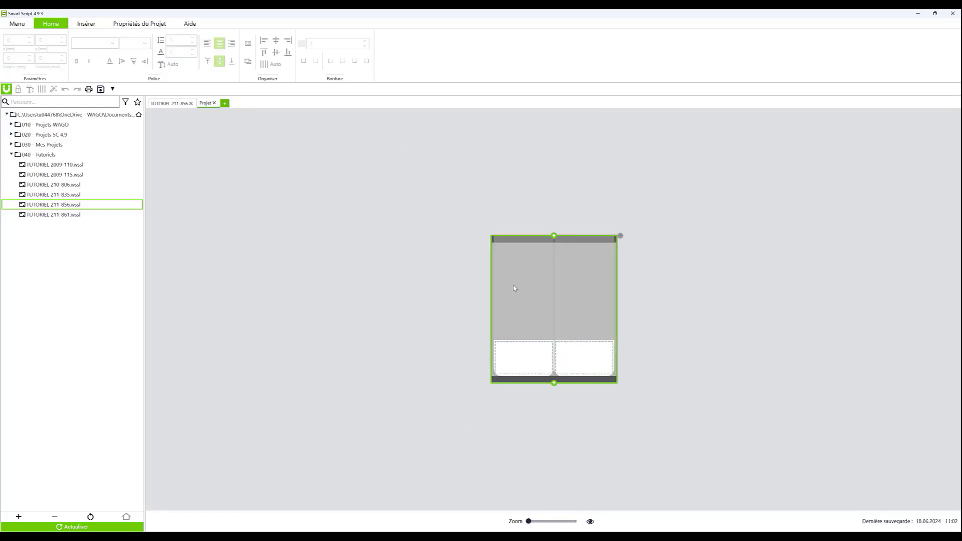
pyautogui.click(554, 383)
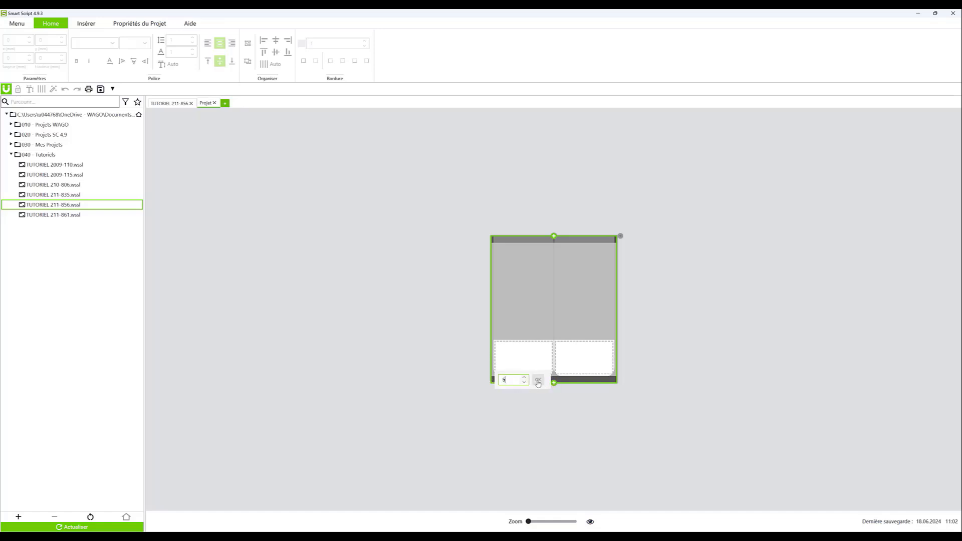
pyautogui.click(537, 382)
pyautogui.scroll(-2, 667, 309)
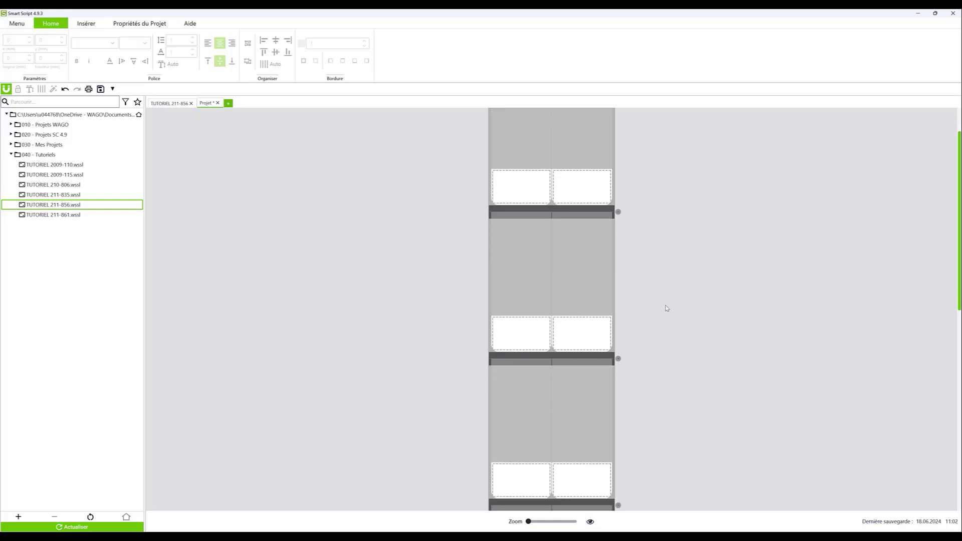
pyautogui.scroll(-2, 666, 308)
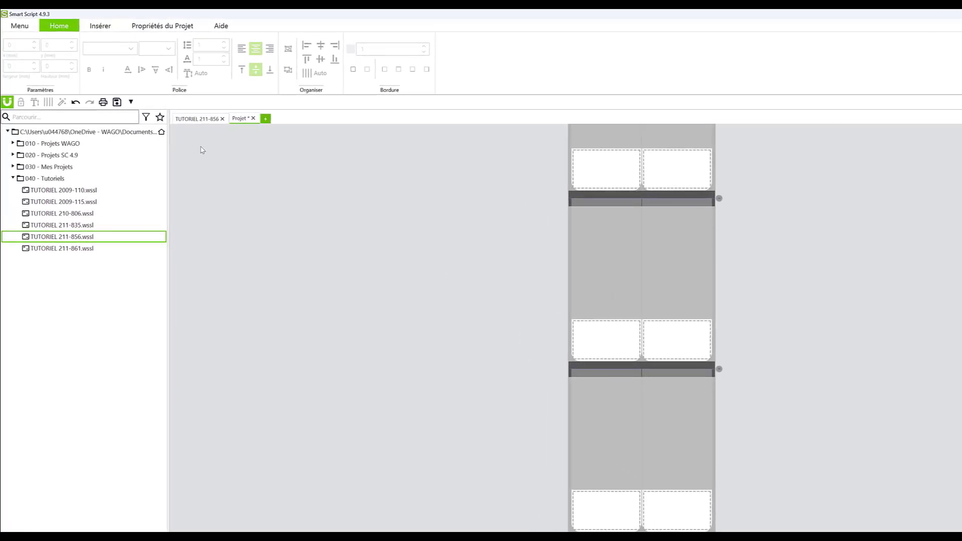
# In the automatic numbering settings, set the start value to W-B1-D1 and the end value to W-B4-D8.
pyautogui.click(101, 29)
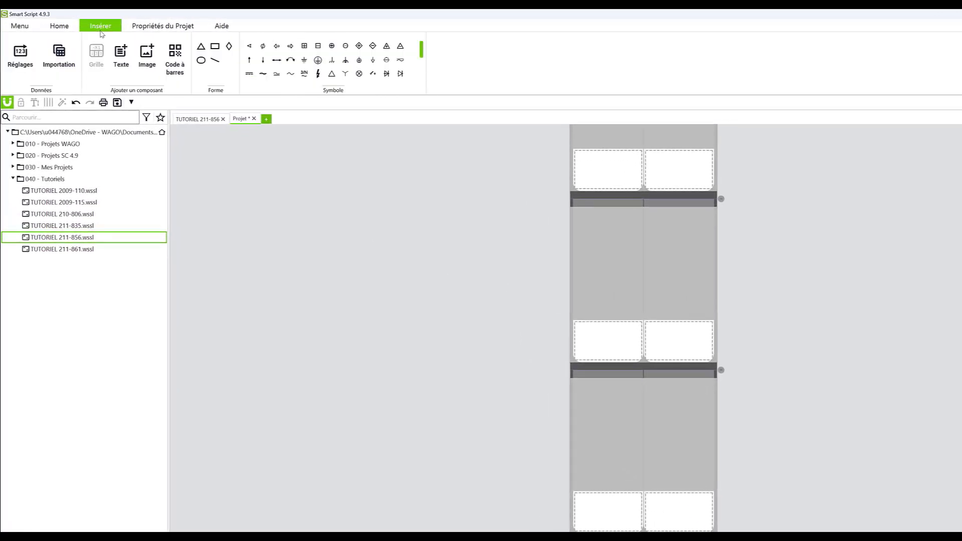
pyautogui.click(21, 56)
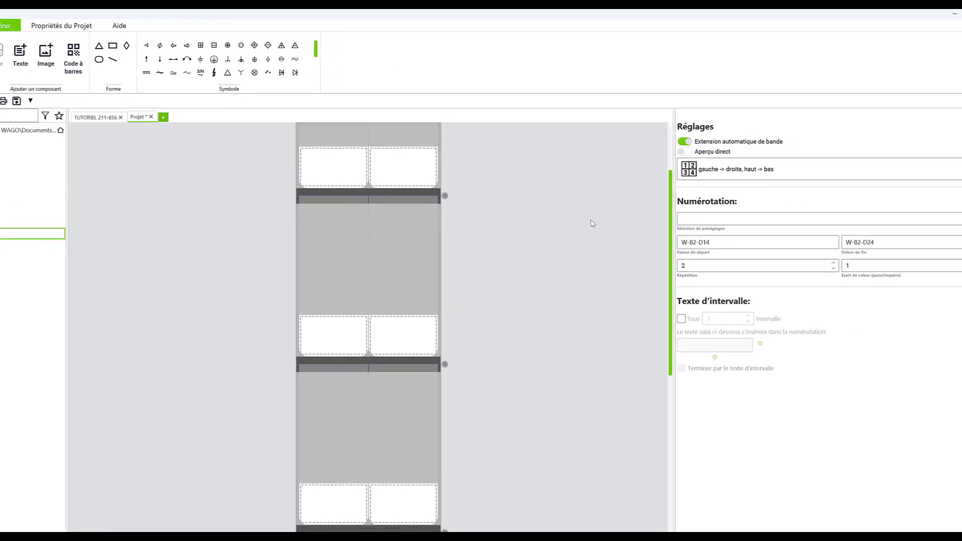
pyautogui.click(656, 241)
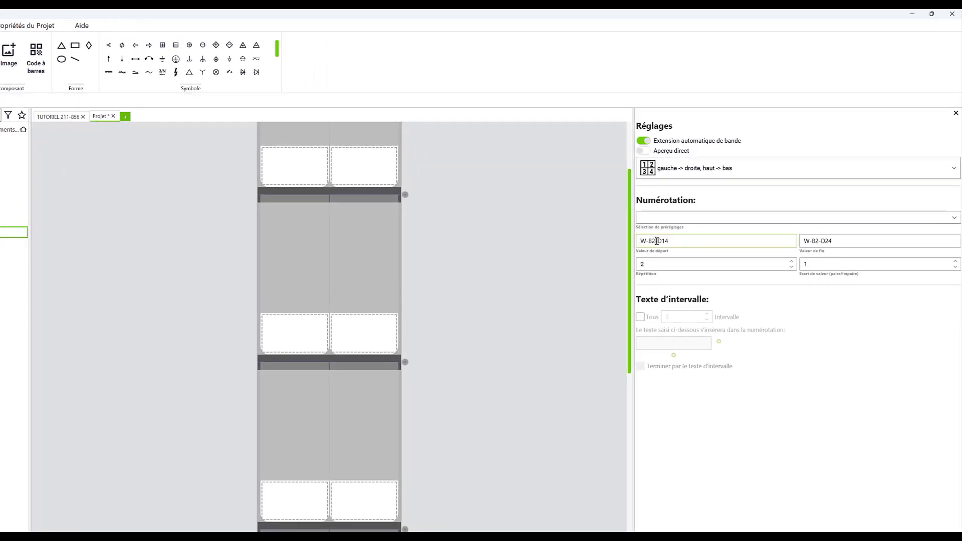
pyautogui.press('BackSpace')
pyautogui.write('1')
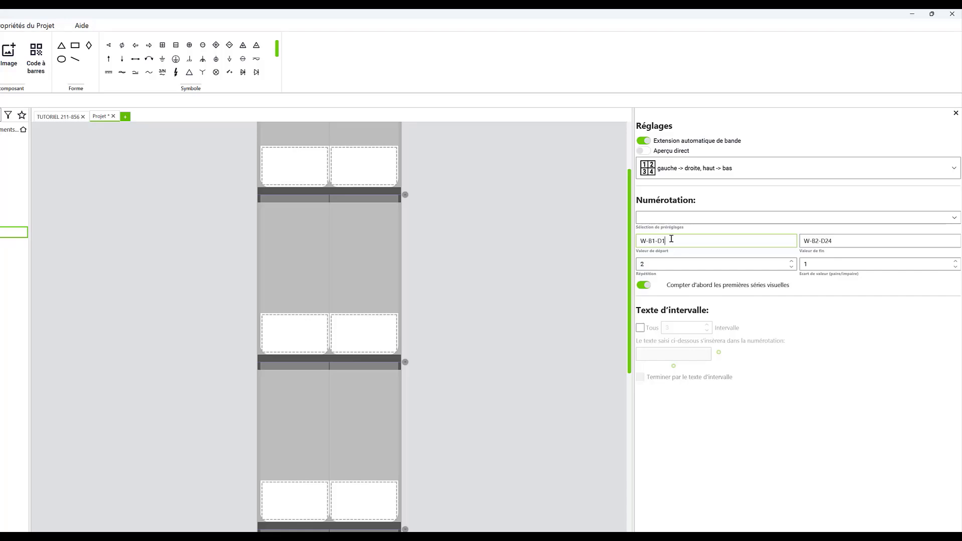
pyautogui.click(819, 242)
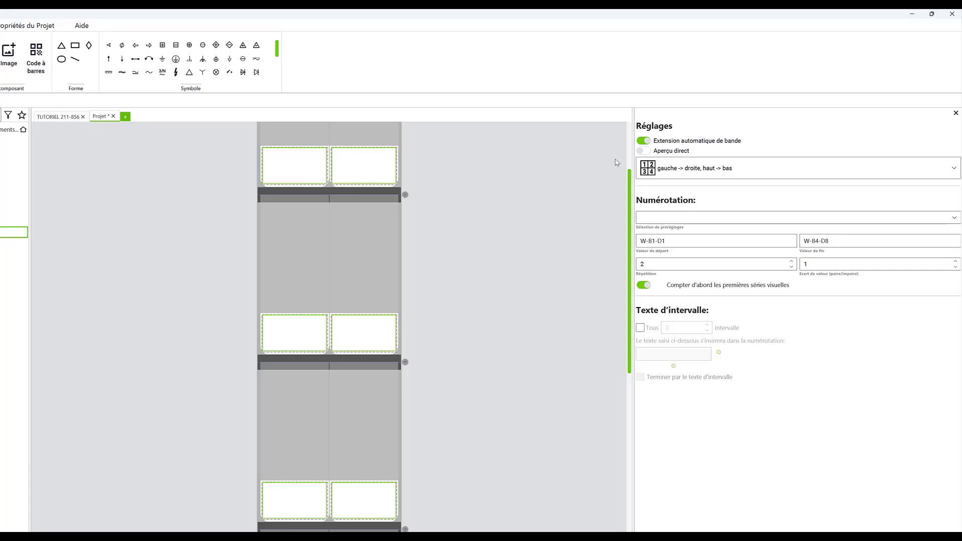
# Enable the direct preview, set the numbering repetition to 1, and disable counting the first visual series first.
pyautogui.click(647, 152)
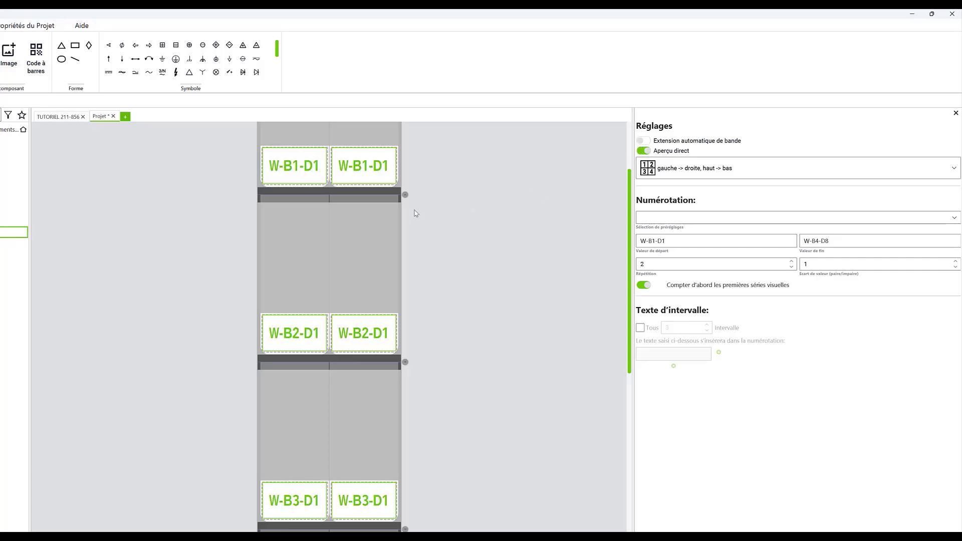
pyautogui.click(791, 268)
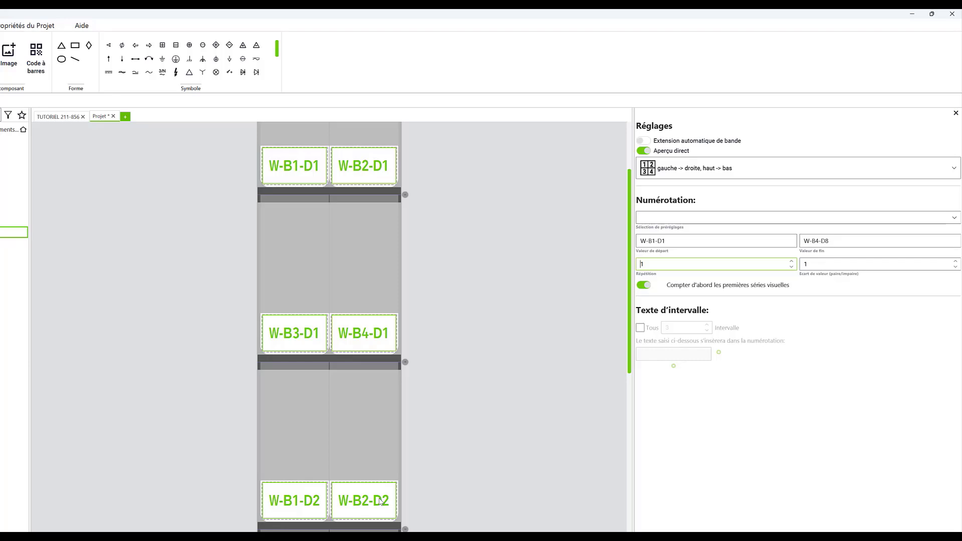
pyautogui.click(644, 285)
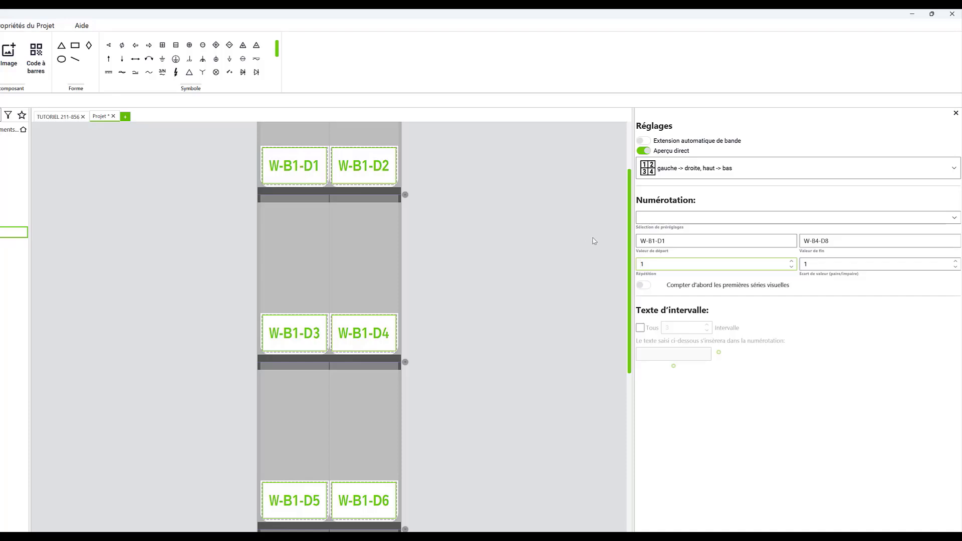
# Enable automatic strip extension and apply the W-B1-D1 to W-B4-D8 numbering to the labels.
pyautogui.moveTo(629, 217); pyautogui.dragTo(621, 367)
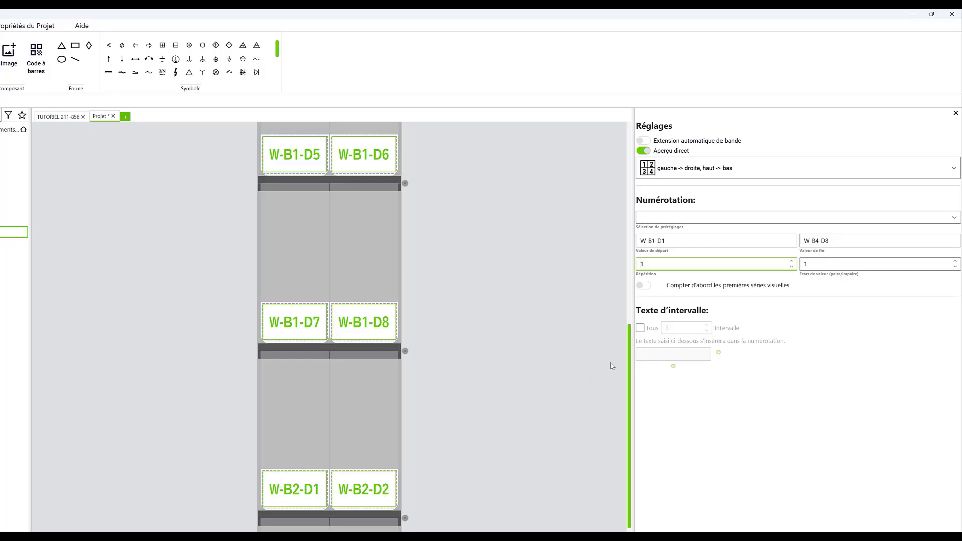
pyautogui.moveTo(628, 376); pyautogui.dragTo(631, 466)
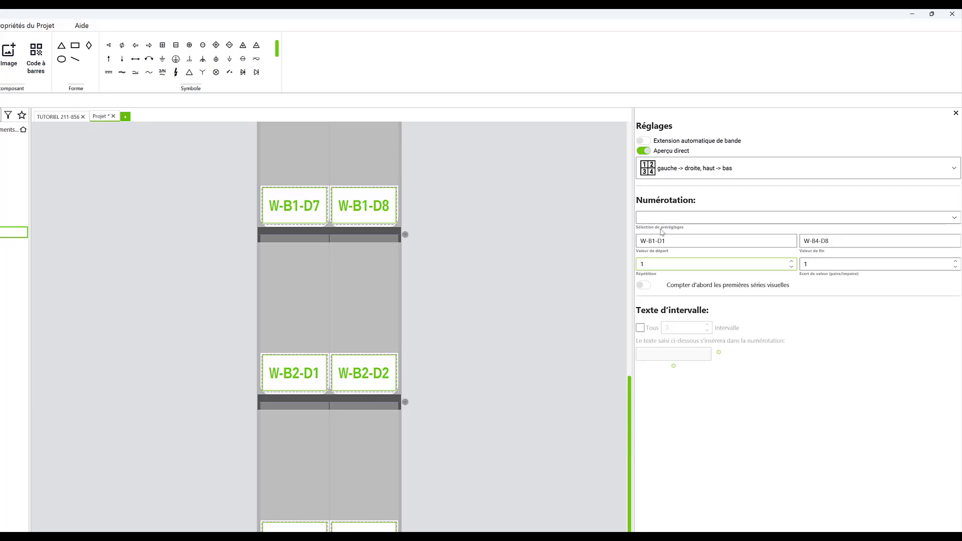
pyautogui.click(647, 141)
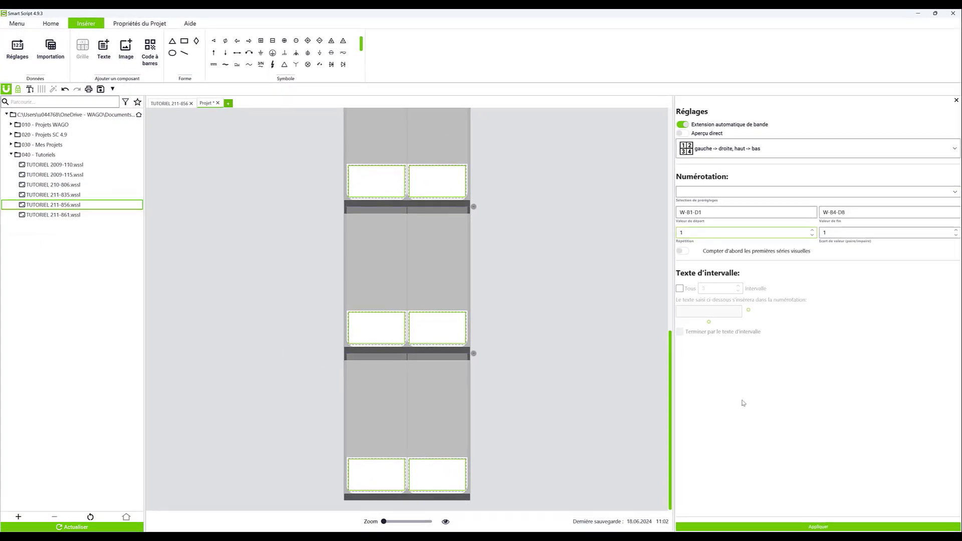
pyautogui.click(784, 526)
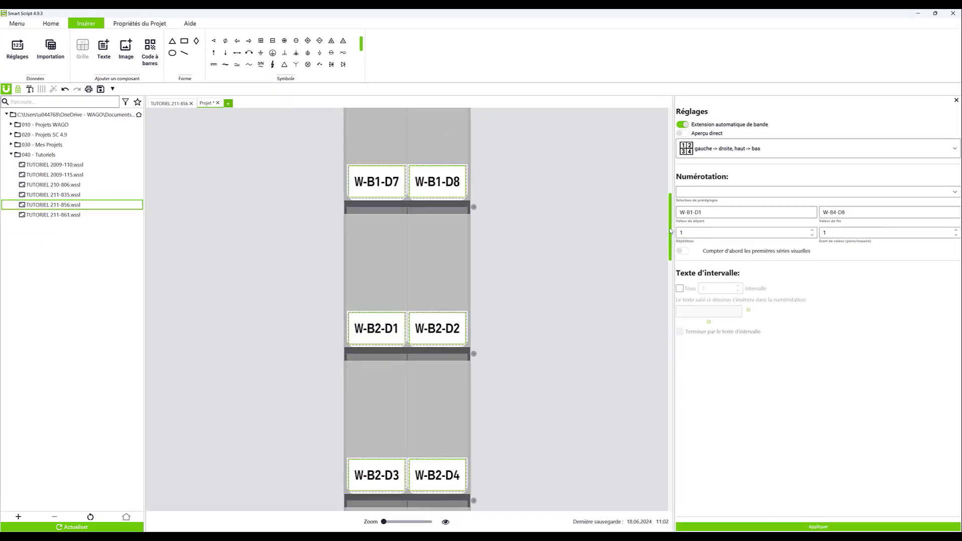
pyautogui.moveTo(671, 230); pyautogui.dragTo(676, 514)
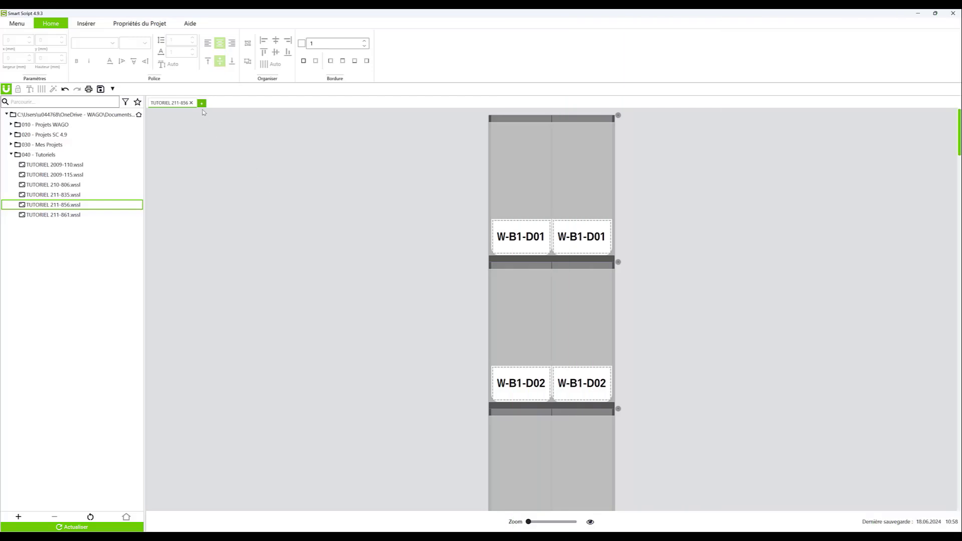
# Create a new blank project from the recently used 211-856 material.
pyautogui.click(201, 103)
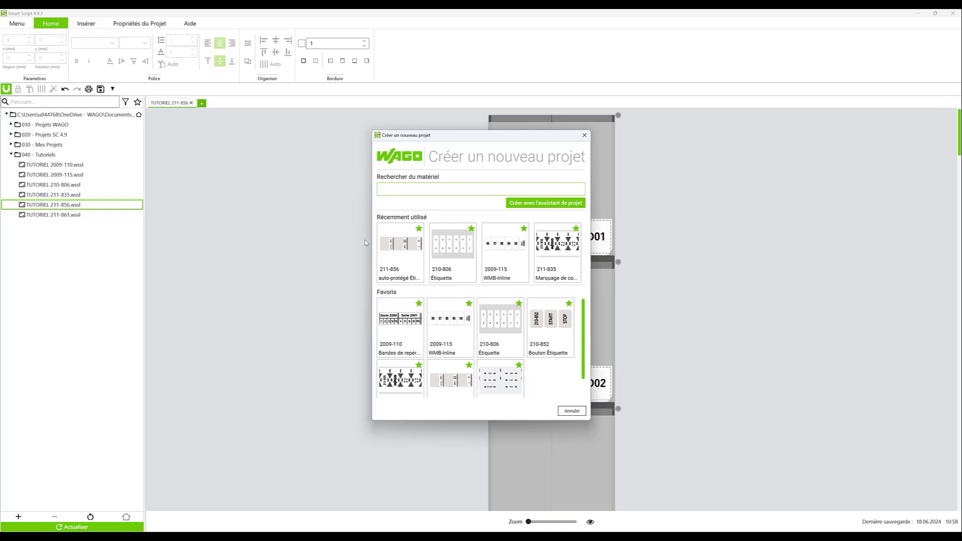
pyautogui.click(389, 251)
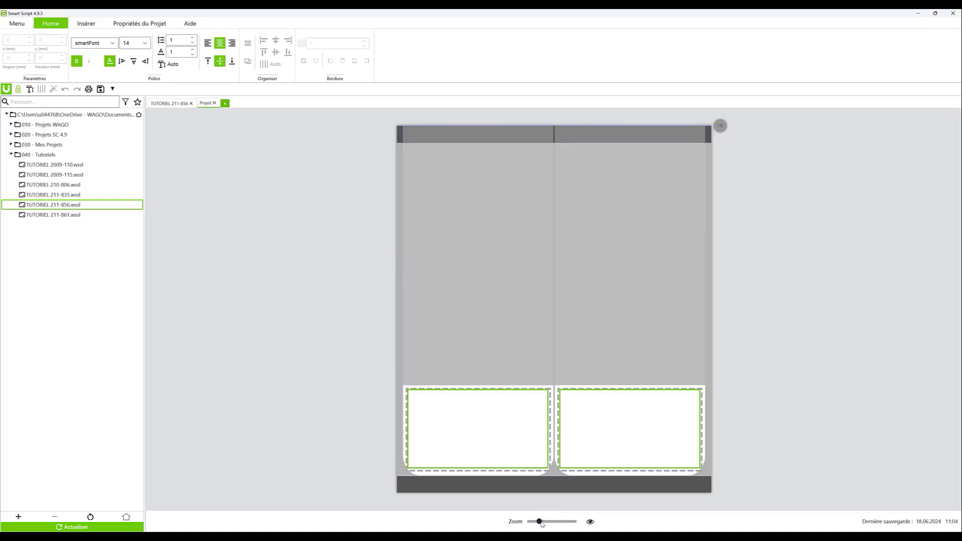
pyautogui.moveTo(540, 522); pyautogui.dragTo(531, 525)
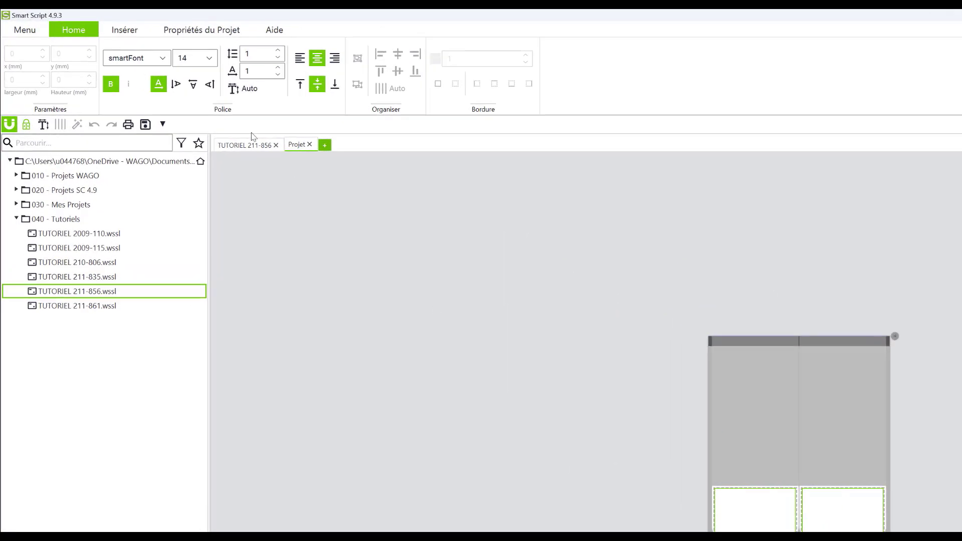
# Start a data import and load Données_multi-projets.xlsx as the source spreadsheet.
pyautogui.click(129, 34)
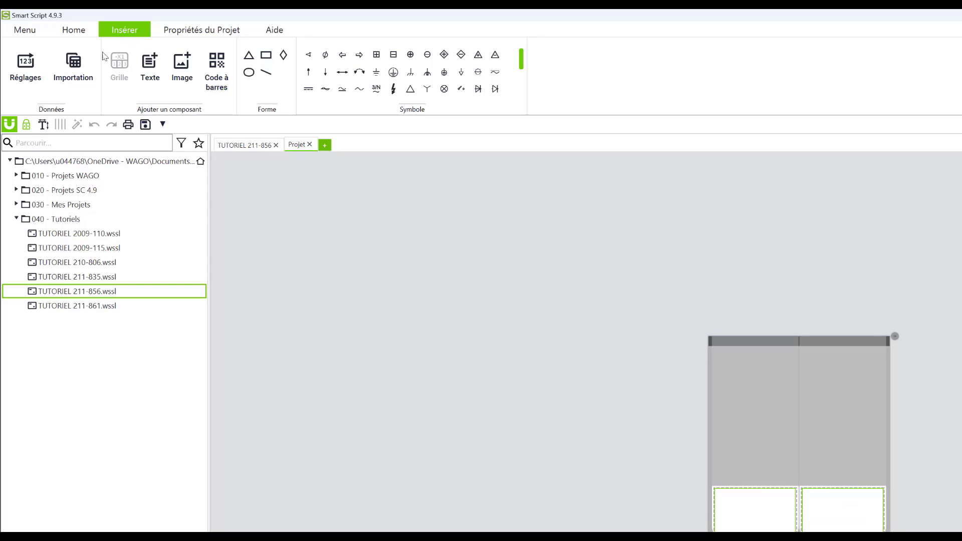
pyautogui.click(73, 64)
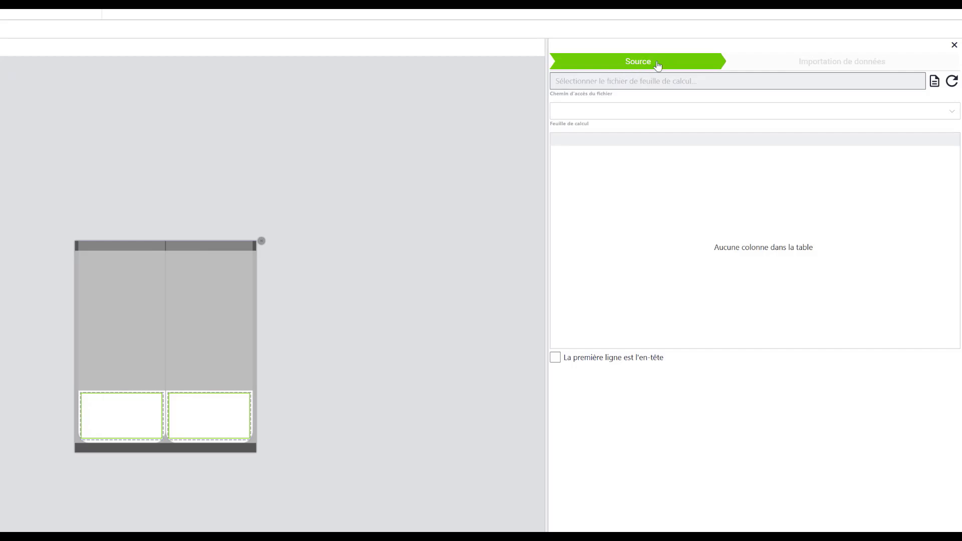
pyautogui.click(934, 83)
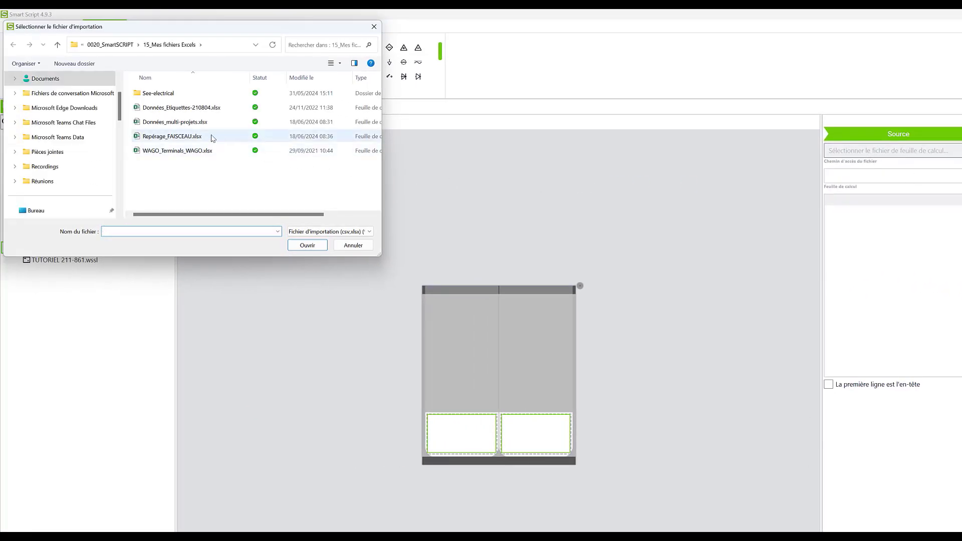
pyautogui.doubleClick(188, 123)
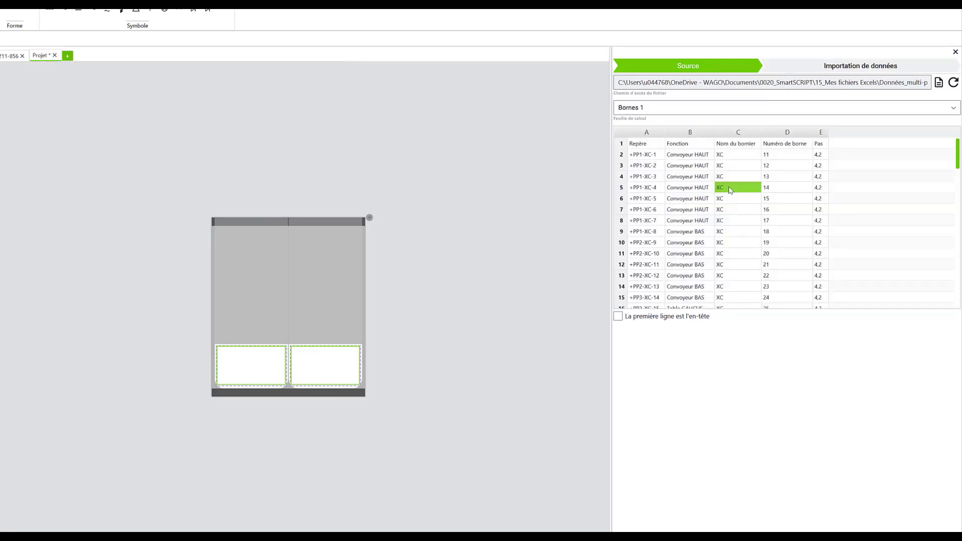
# Choose the Câbles worksheet, treat its first row as the header, and proceed to the data assignment.
pyautogui.click(639, 110)
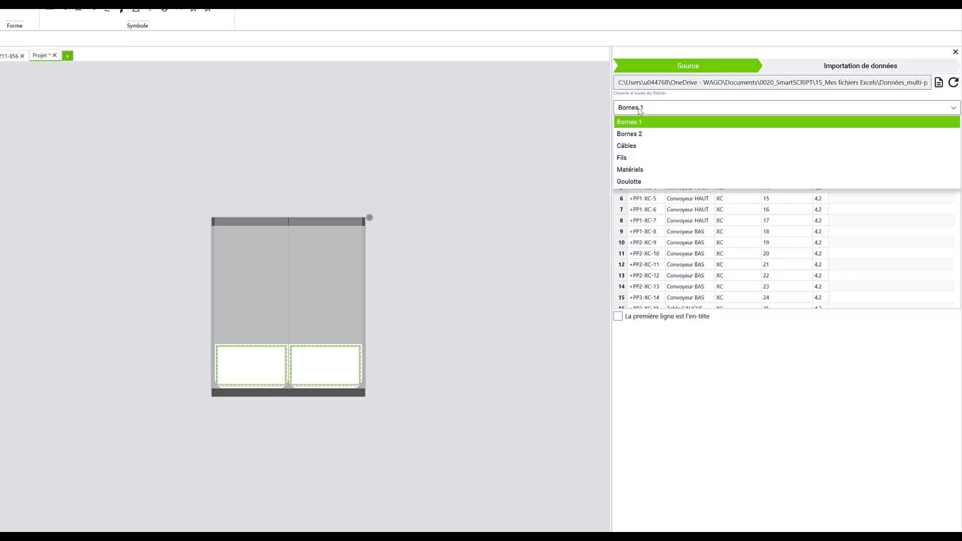
pyautogui.click(627, 146)
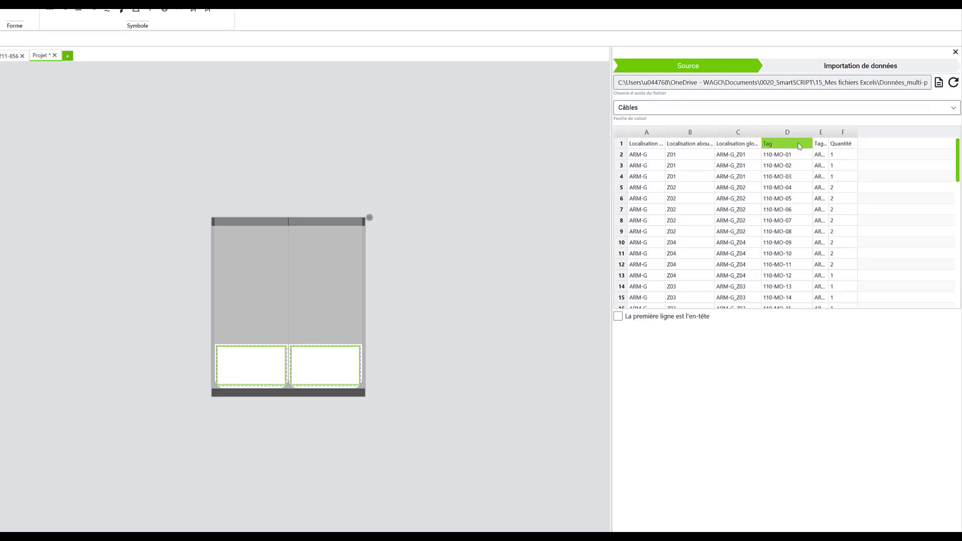
pyautogui.click(618, 318)
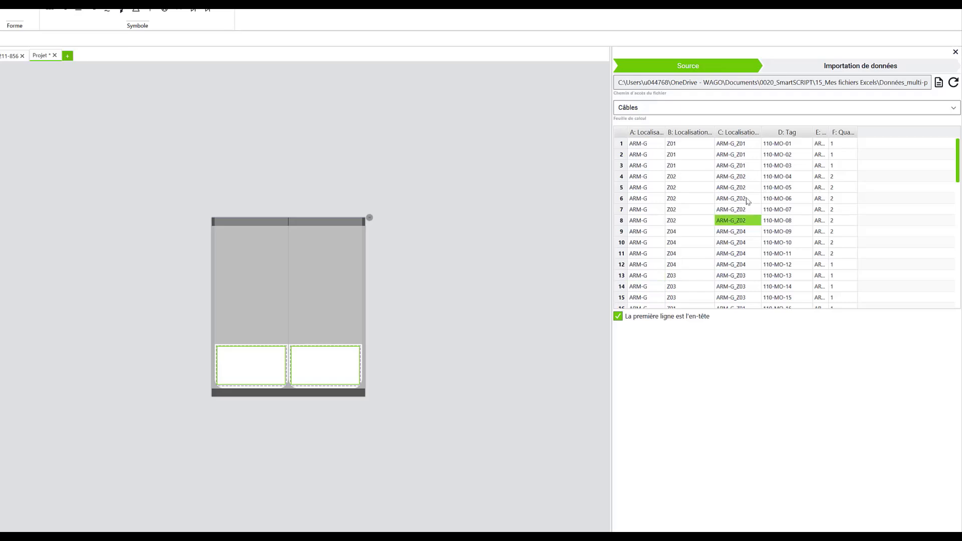
pyautogui.click(848, 71)
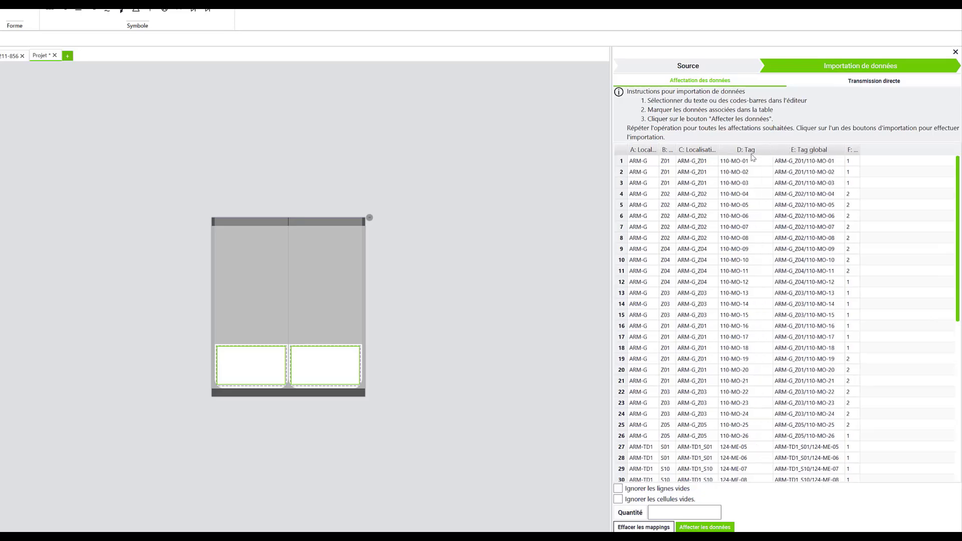
# Assign the Tag column to both labels sequentially, running from left to right and row by row.
pyautogui.click(734, 150)
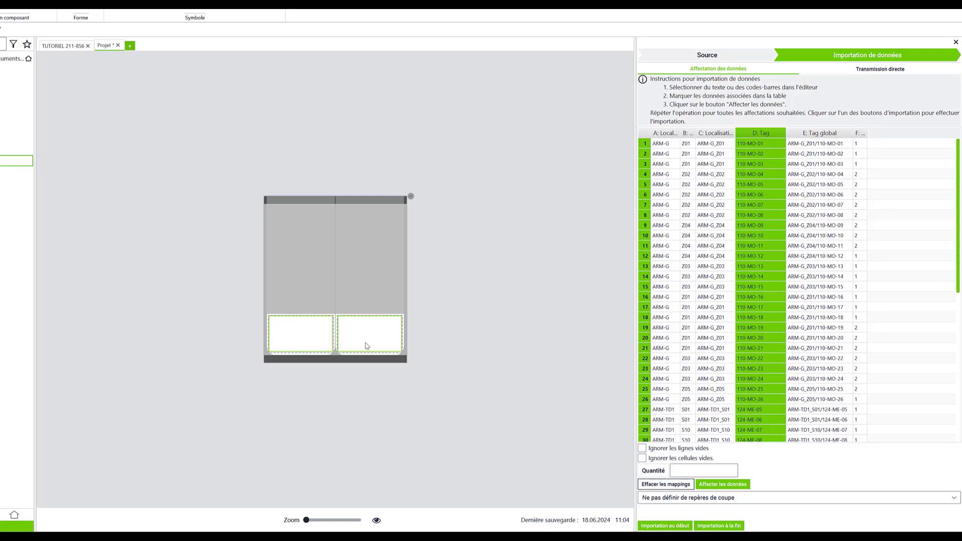
pyautogui.click(192, 293)
pyautogui.moveTo(190, 289); pyautogui.dragTo(456, 388)
pyautogui.click(701, 483)
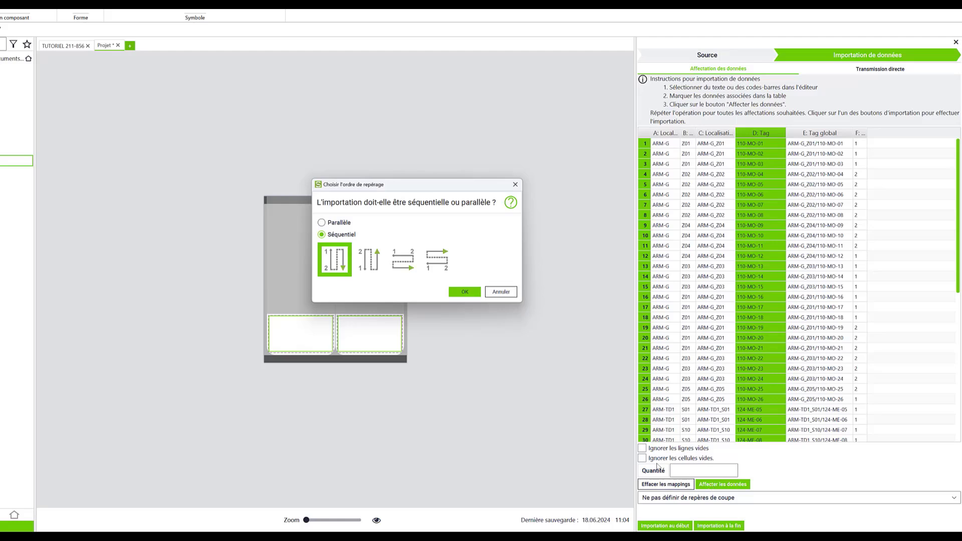
pyautogui.click(407, 266)
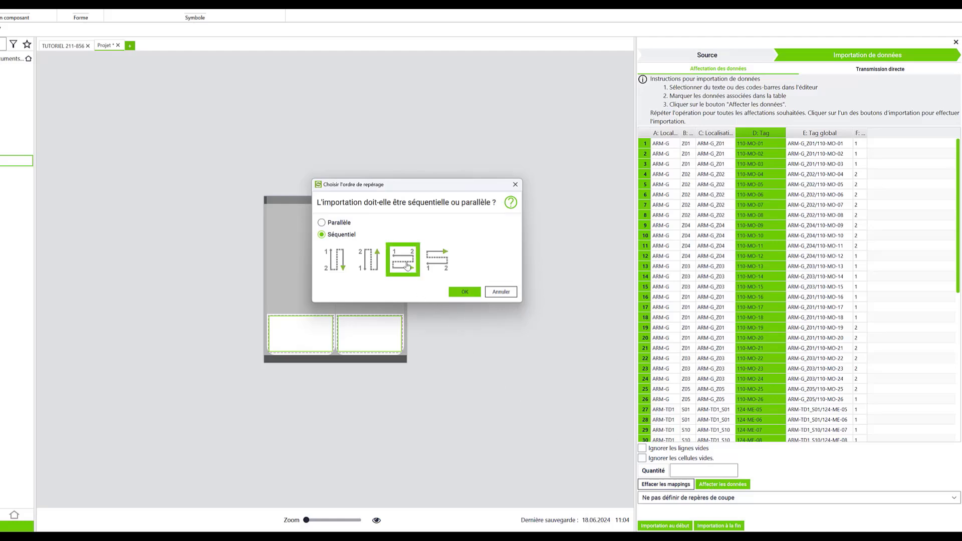
pyautogui.click(470, 294)
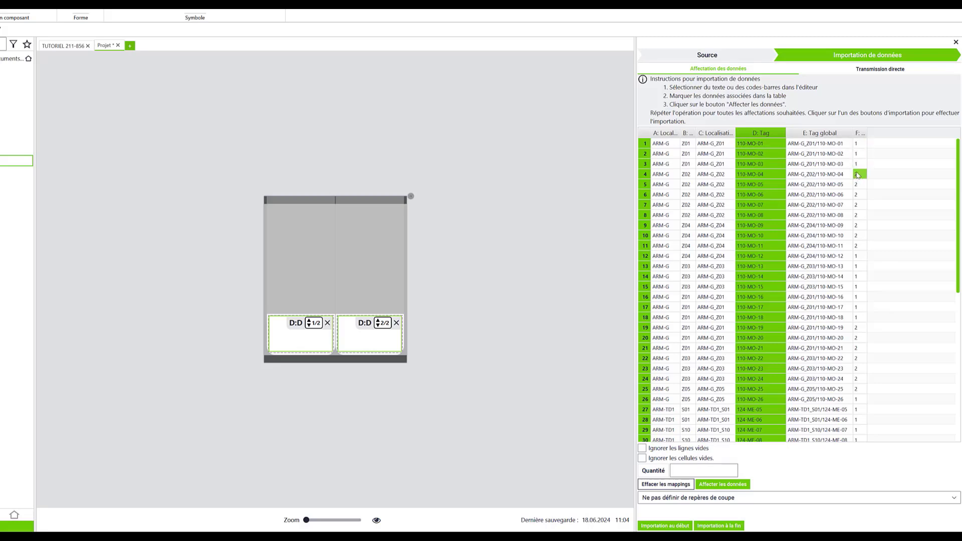
# Assign column F as the label quantity and import the data at the beginning of the strip.
pyautogui.click(651, 472)
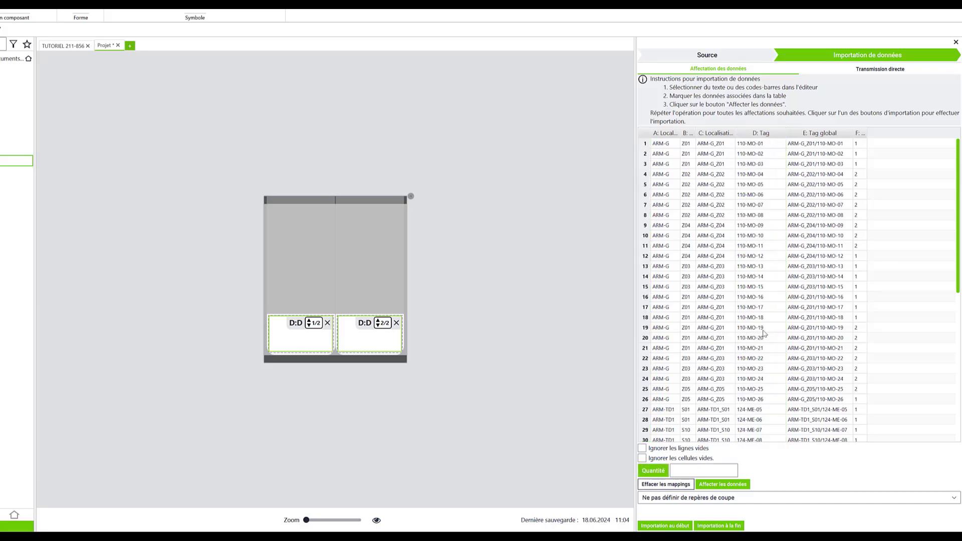
pyautogui.click(859, 134)
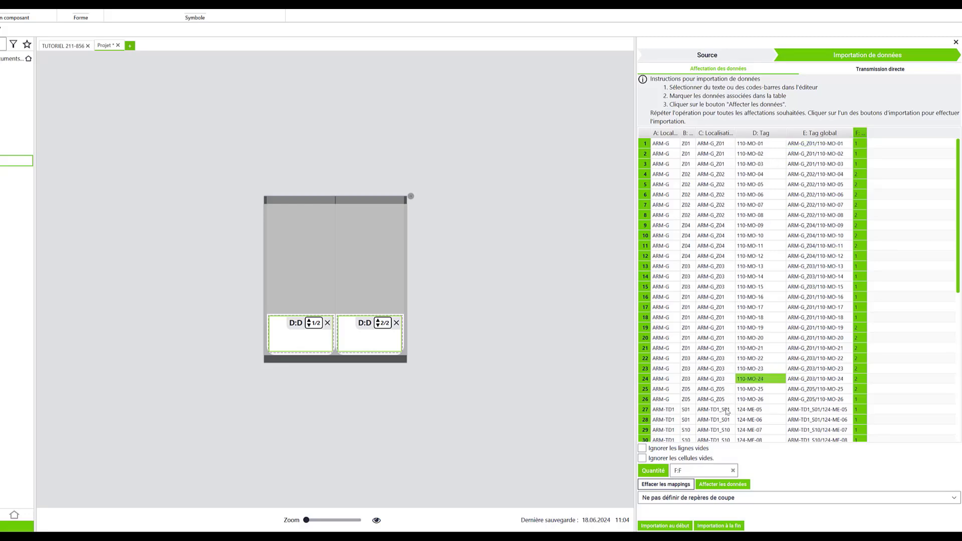
pyautogui.click(669, 526)
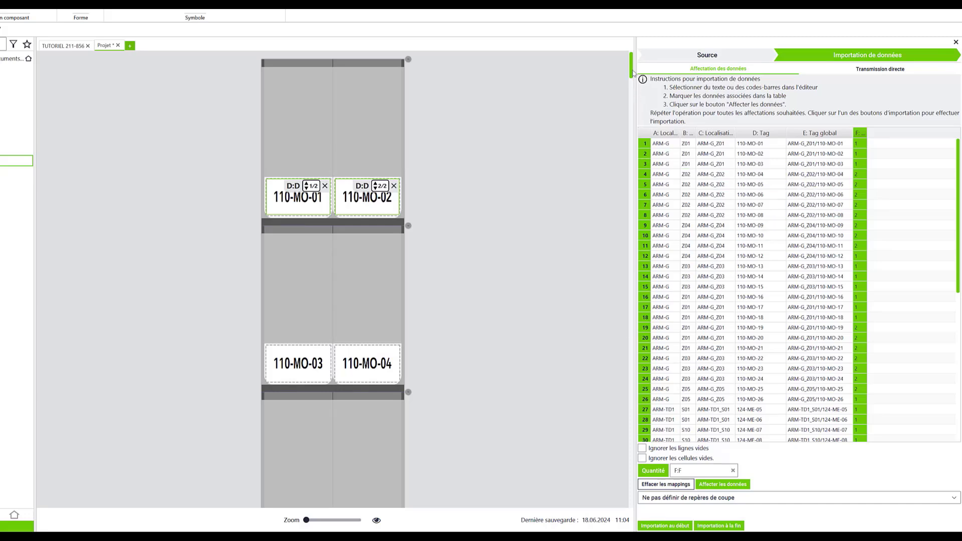
pyautogui.scroll(-4, 617, 94)
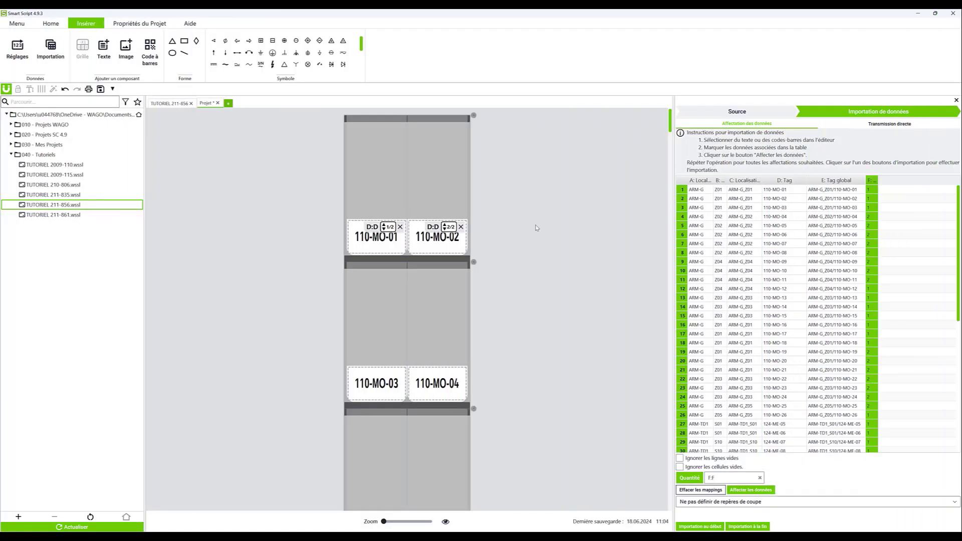
# Create an additional blank 211-856 project alongside the imported one and clear the label selection.
pyautogui.click(229, 106)
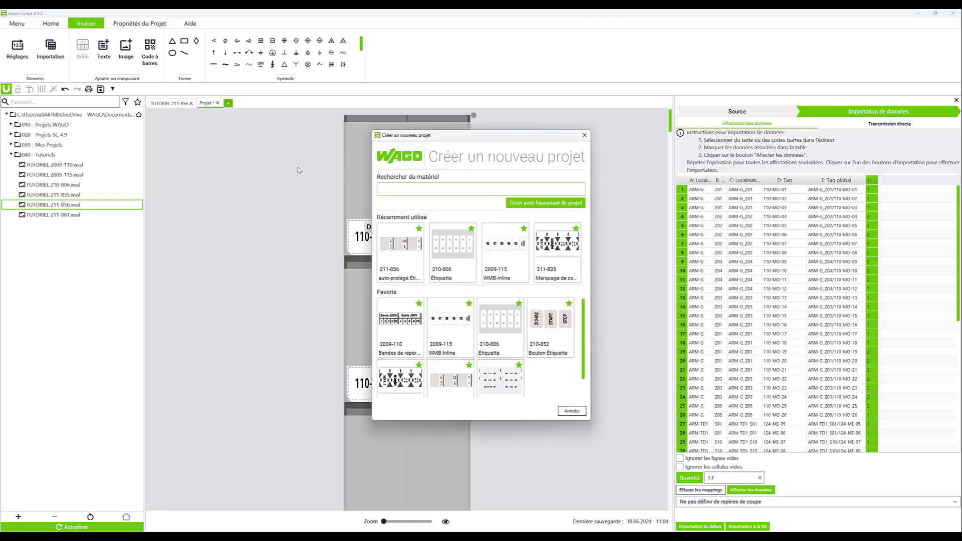
pyautogui.press('Escape')
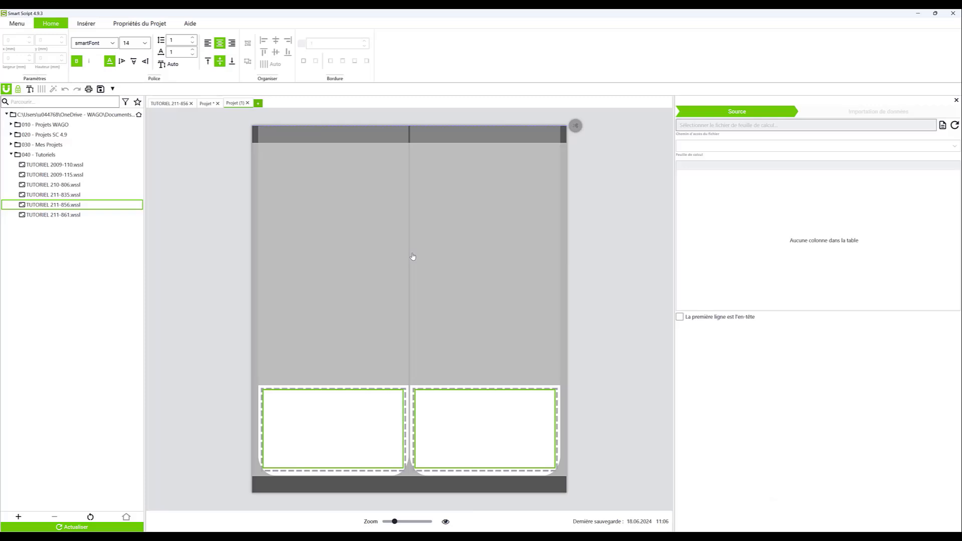
pyautogui.click(214, 387)
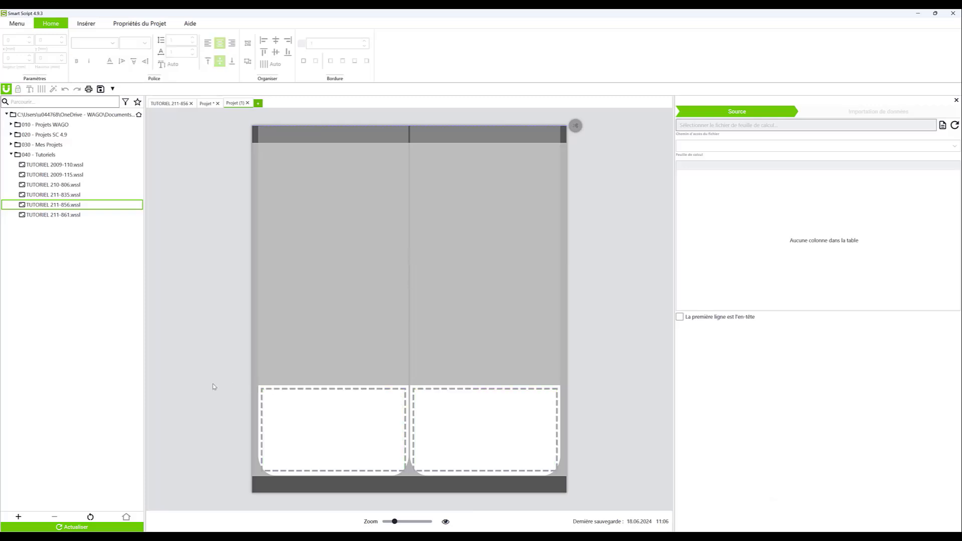
# Unlock the left label's text field and reduce its height to about 5.73 mm, keeping it in the upper half.
pyautogui.click(355, 429)
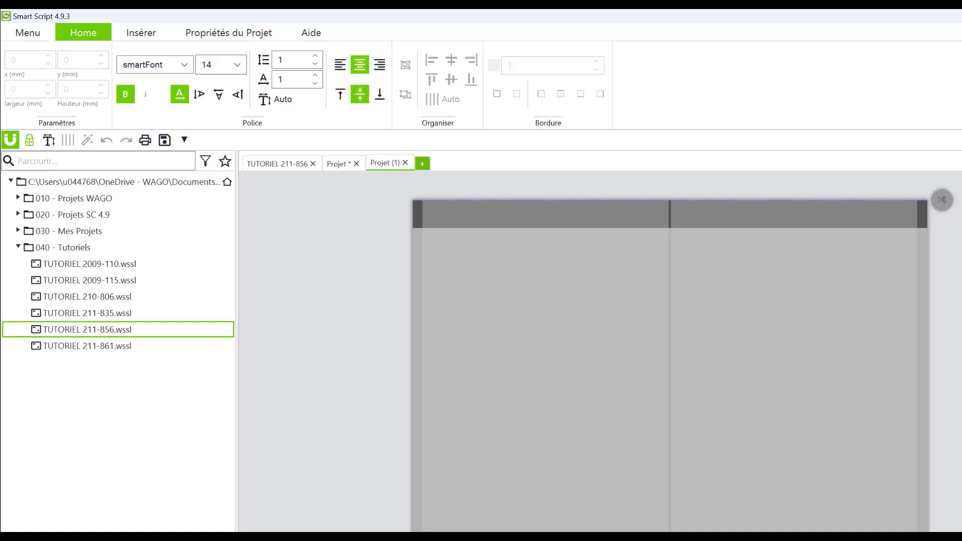
pyautogui.click(30, 141)
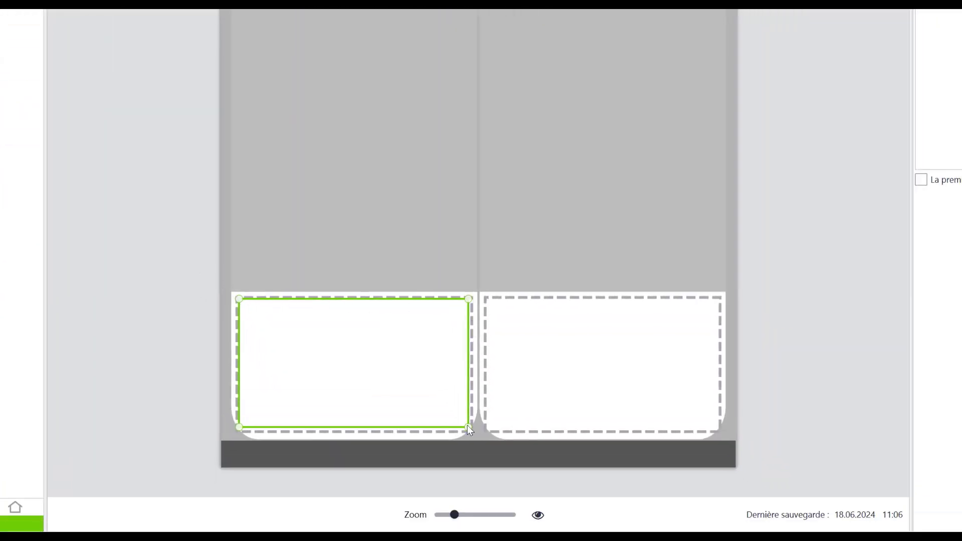
pyautogui.moveTo(466, 428); pyautogui.dragTo(467, 361)
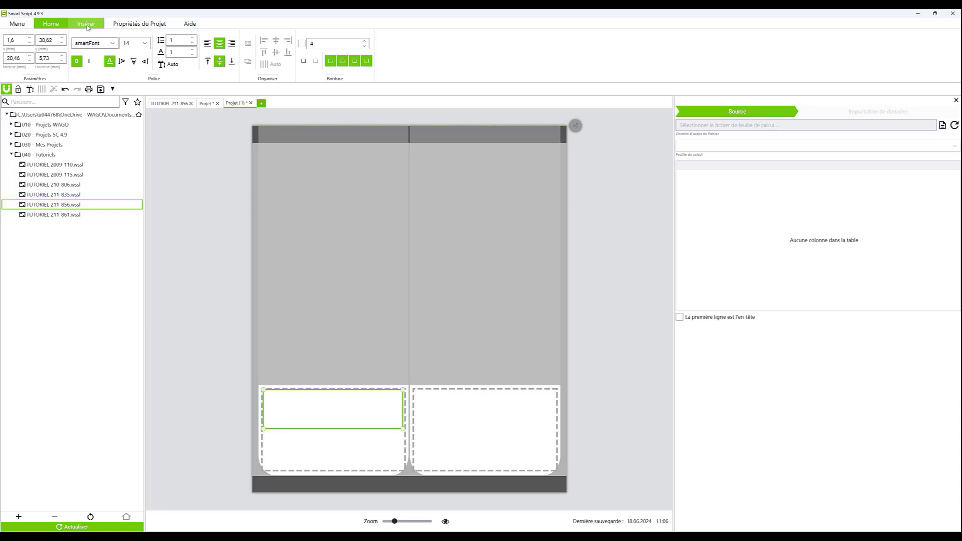
# Add an empty second text field spanning the full width of the left label's lower half.
pyautogui.click(86, 24)
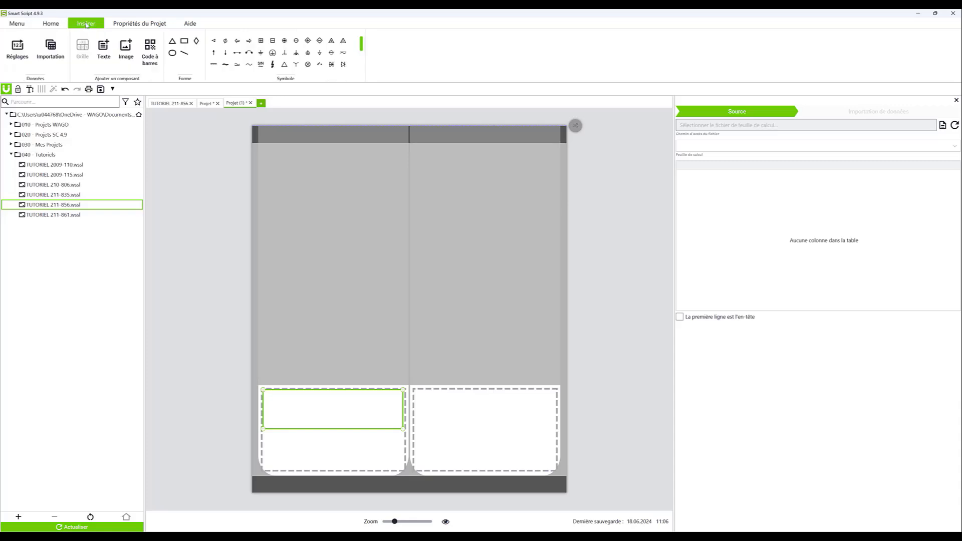
pyautogui.click(104, 46)
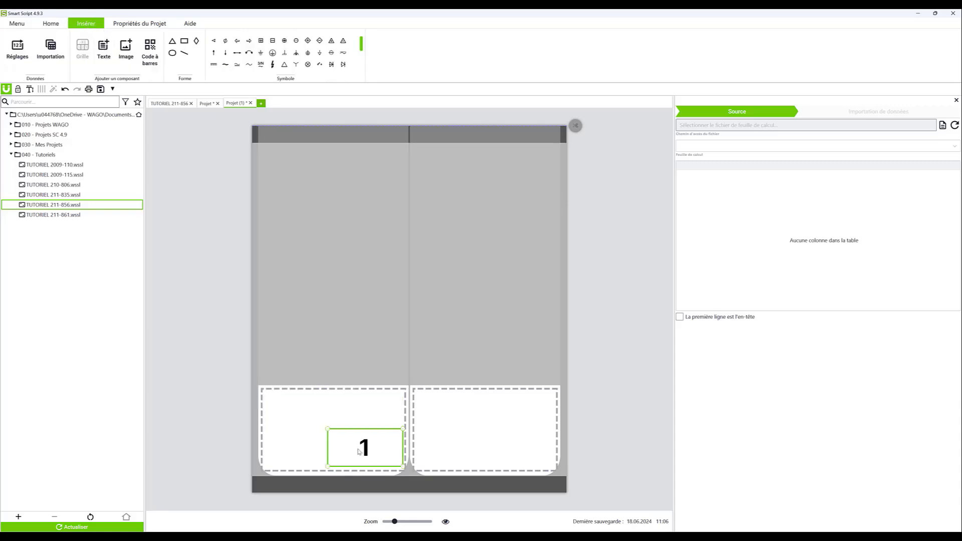
pyautogui.moveTo(377, 455); pyautogui.dragTo(200, 407)
pyautogui.click(308, 404)
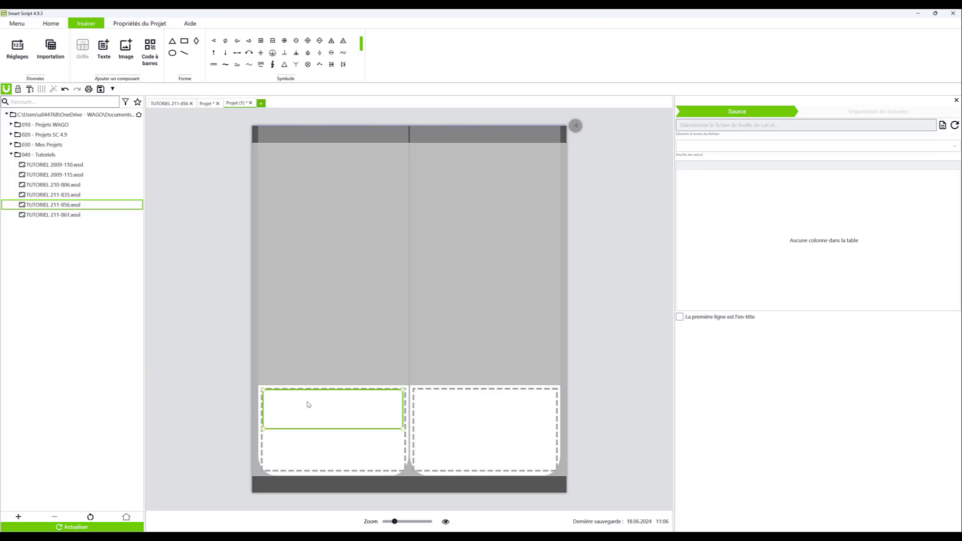
pyautogui.press('Tab')
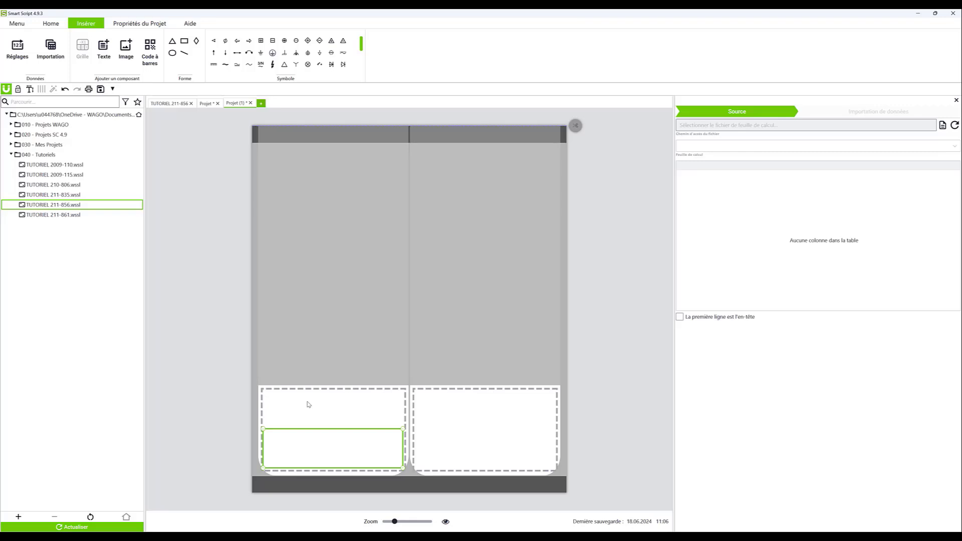
# Unlock and delete the right label's single full-height text field.
pyautogui.click(459, 412)
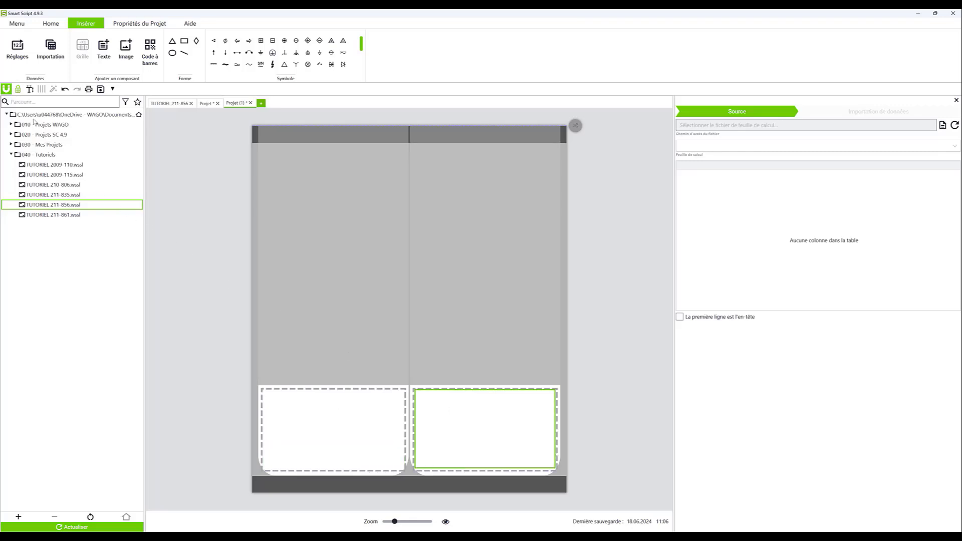
pyautogui.click(19, 90)
pyautogui.click(458, 426)
# Group the left label's two text fields and copy the group onto the right label.
pyautogui.moveTo(230, 364); pyautogui.dragTo(346, 469)
pyautogui.rightClick(340, 448)
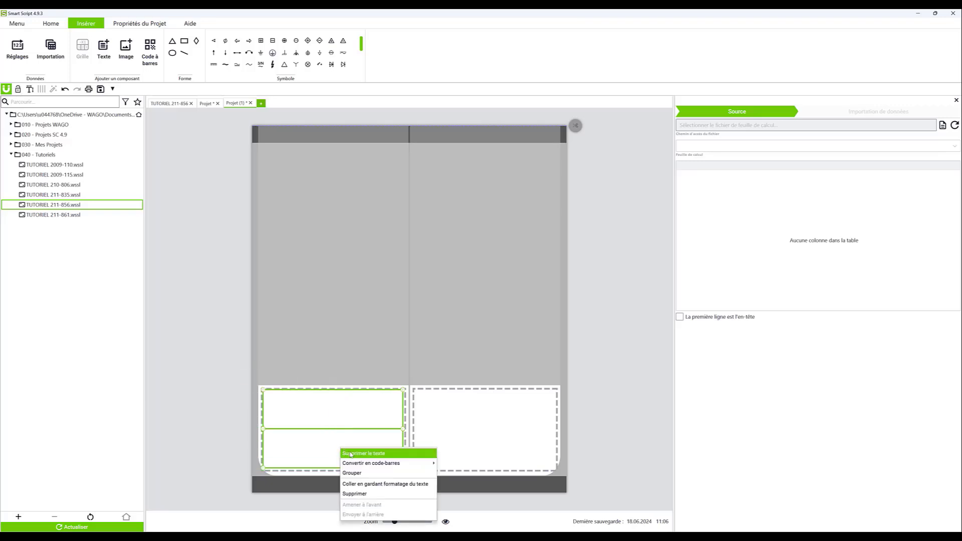
pyautogui.click(357, 473)
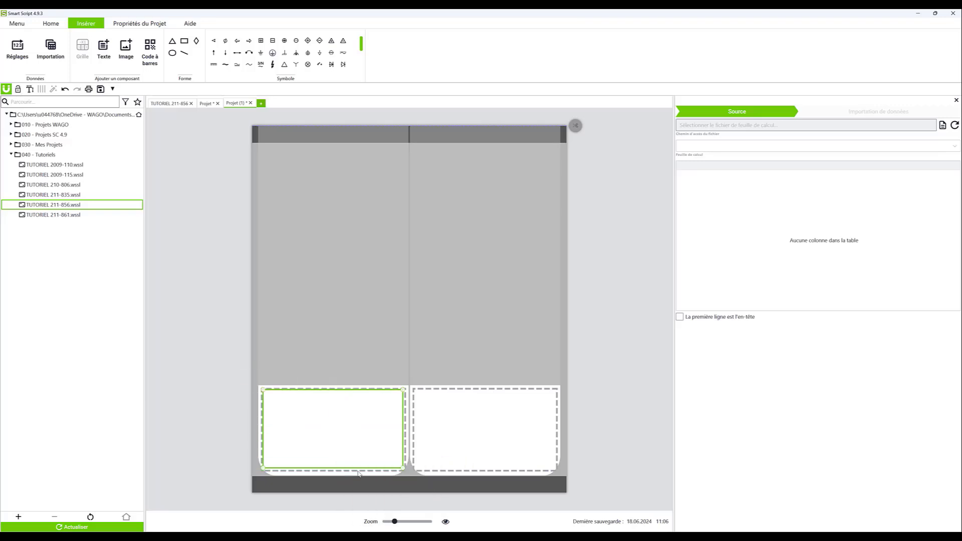
pyautogui.moveTo(358, 473); pyautogui.dragTo(497, 403)
# Ungroup the text fields on both labels so each field can be selected separately.
pyautogui.rightClick(496, 402)
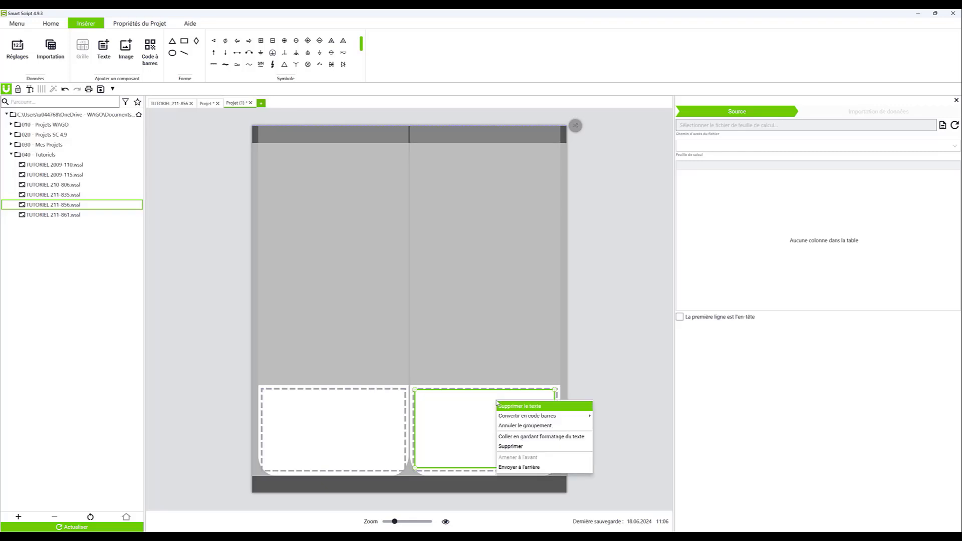
pyautogui.click(522, 426)
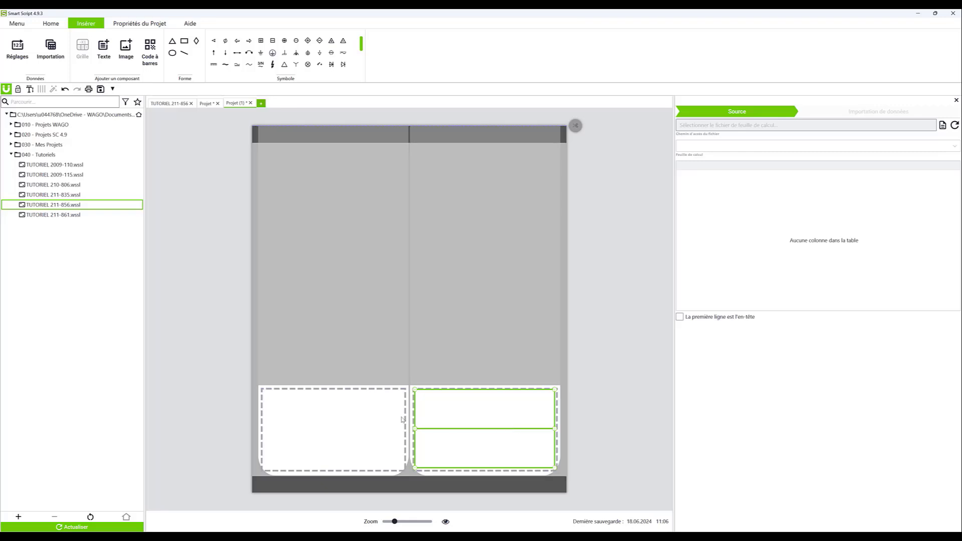
pyautogui.click(352, 416)
pyautogui.rightClick(352, 416)
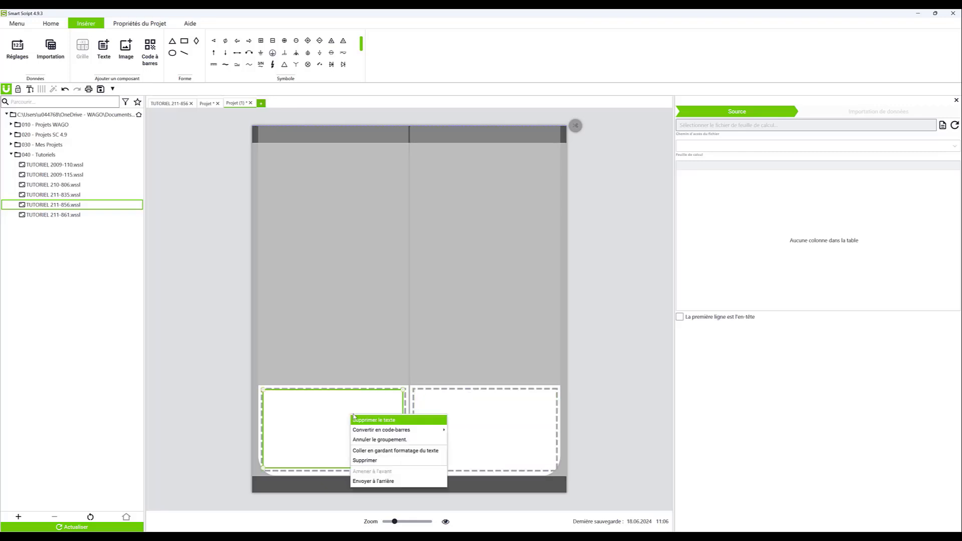
pyautogui.click(386, 440)
pyautogui.click(229, 371)
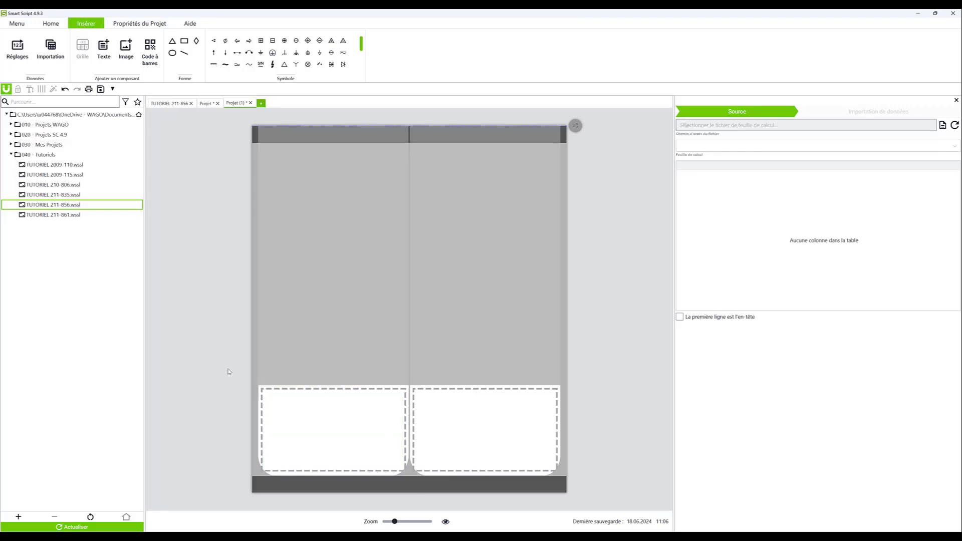
pyautogui.click(317, 409)
pyautogui.click(322, 445)
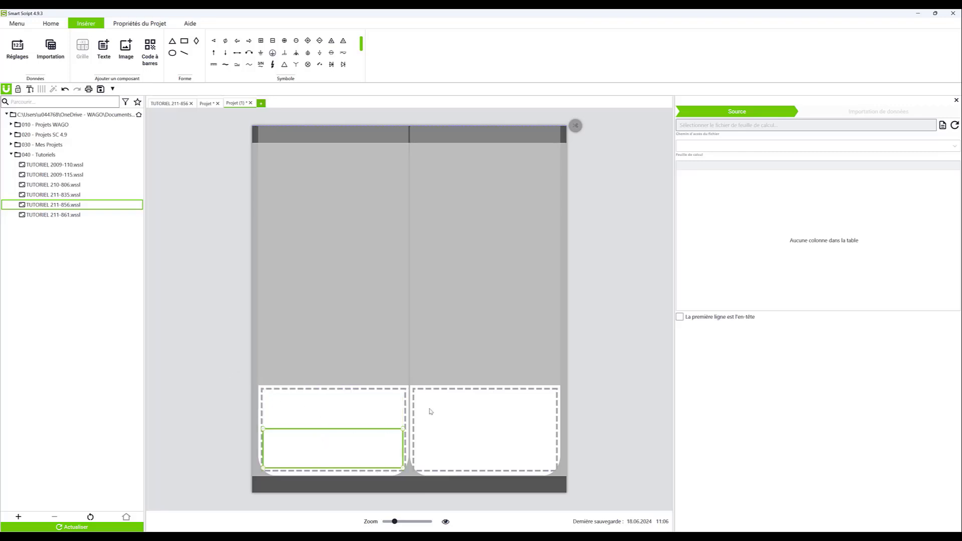
pyautogui.click(446, 406)
# Enter the sample text GH in the left label's upper field and FG in the other three fields.
pyautogui.click(329, 412)
pyautogui.write('GH')
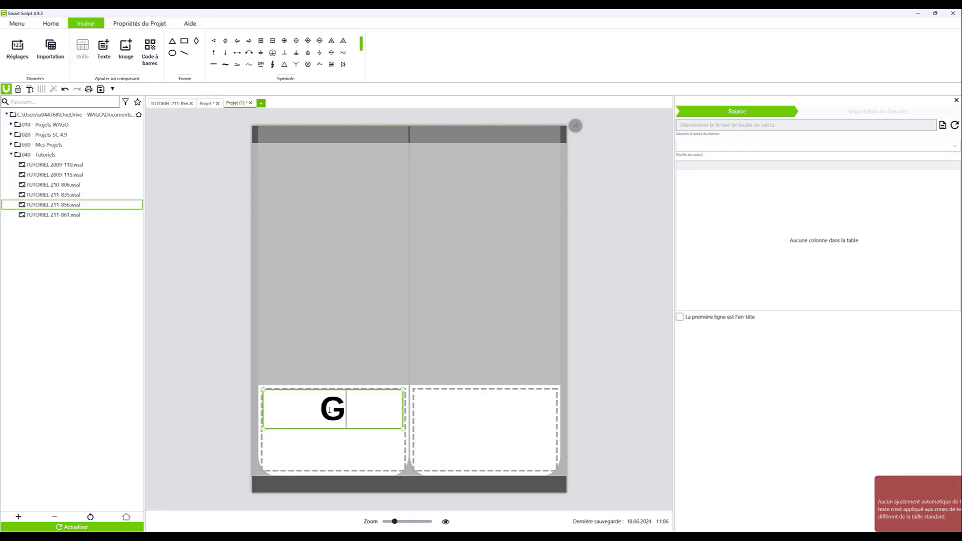
pyautogui.click(338, 443)
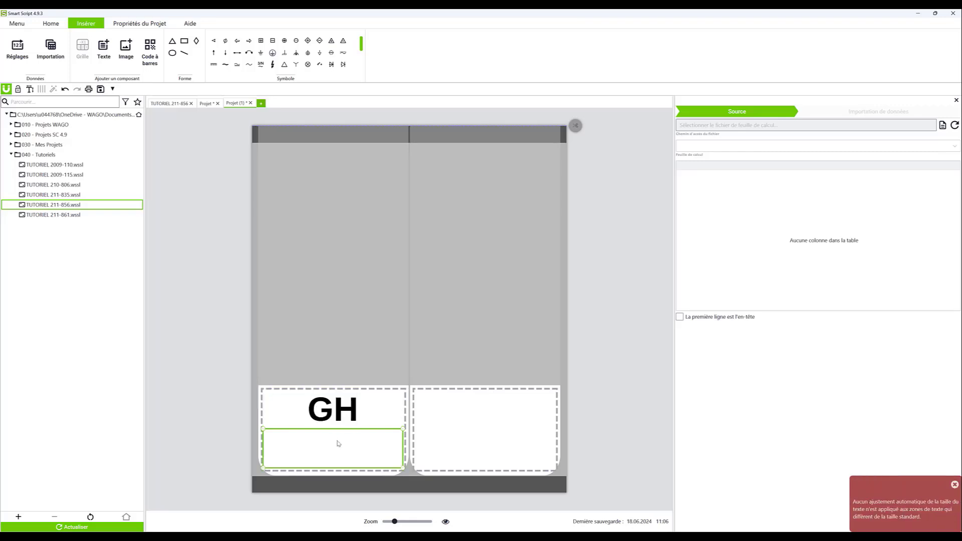
pyautogui.write('FG')
pyautogui.click(466, 417)
pyautogui.write('FG')
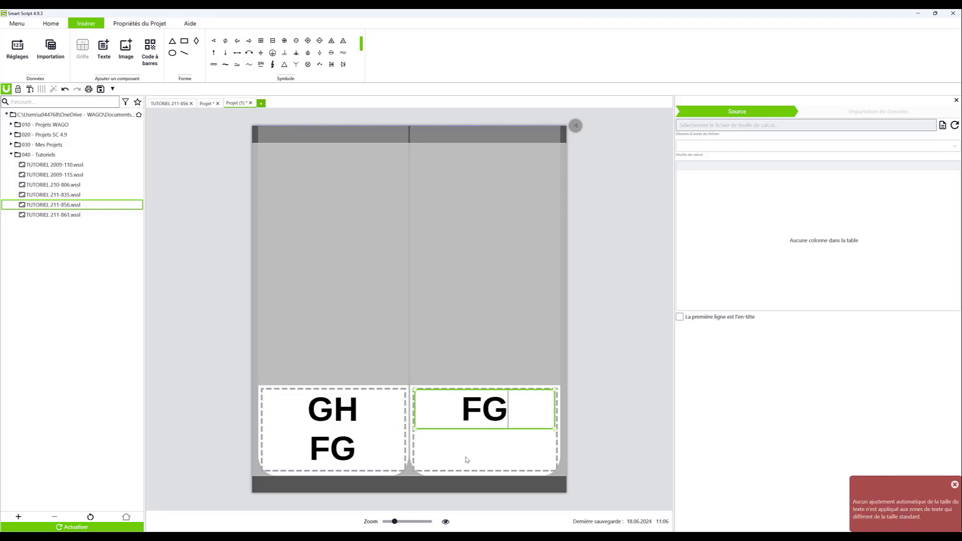
pyautogui.click(467, 444)
pyautogui.write('FG')
pyautogui.click(171, 368)
# Set the font size of all four text fields to 10.
pyautogui.moveTo(197, 354); pyautogui.dragTo(563, 464)
pyautogui.click(51, 25)
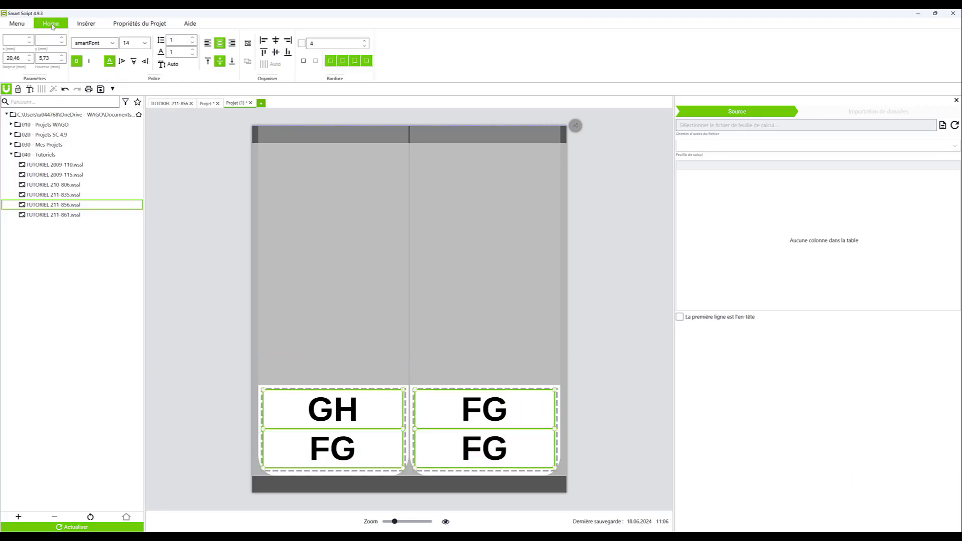
pyautogui.click(145, 43)
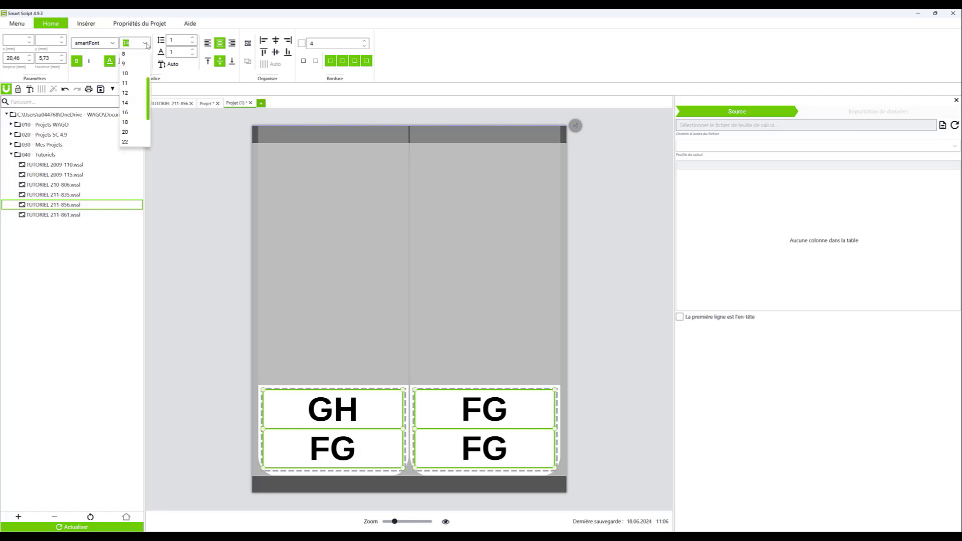
pyautogui.click(133, 74)
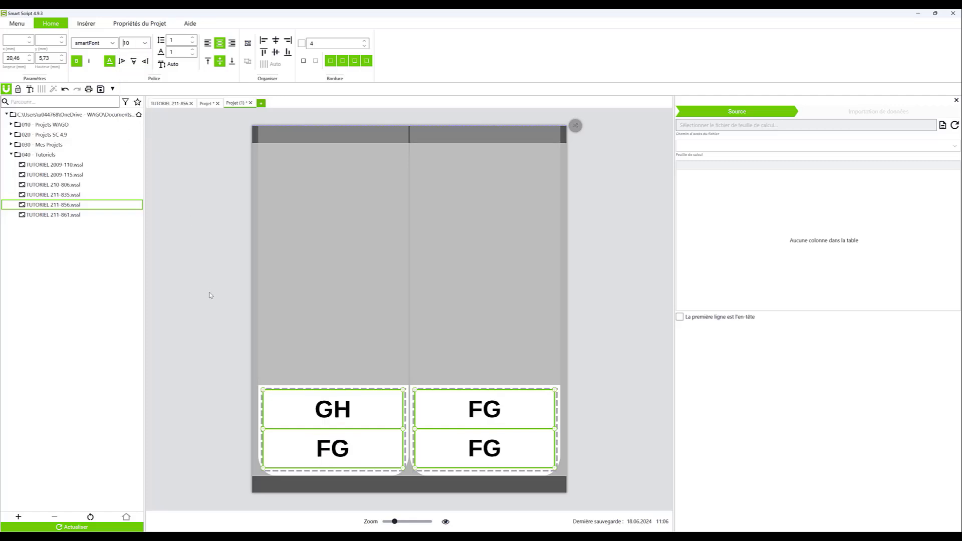
pyautogui.click(200, 309)
# Set the lower text fields of both labels to font size 8 and remove their bold formatting.
pyautogui.click(350, 447)
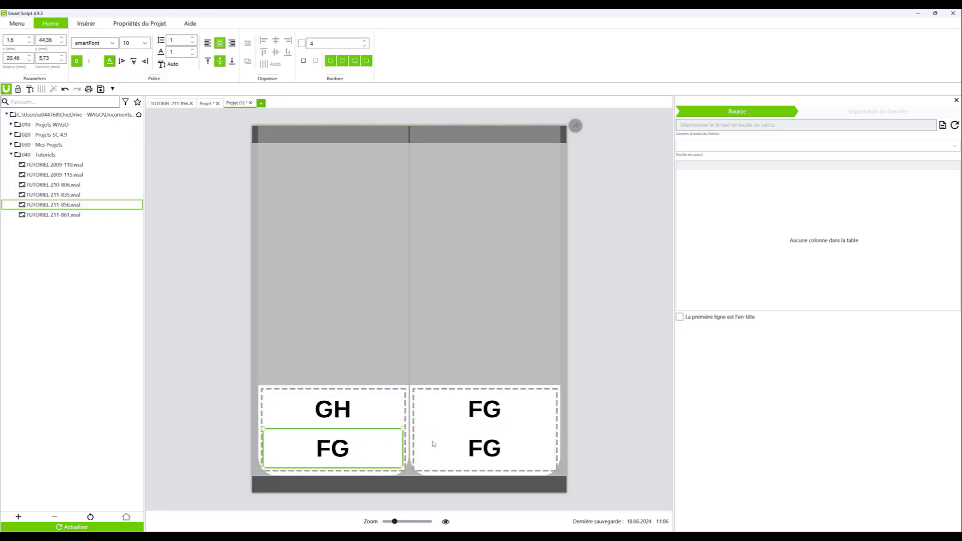
pyautogui.keyDown('ctrl'); pyautogui.click(476, 447); pyautogui.keyUp('ctrl')
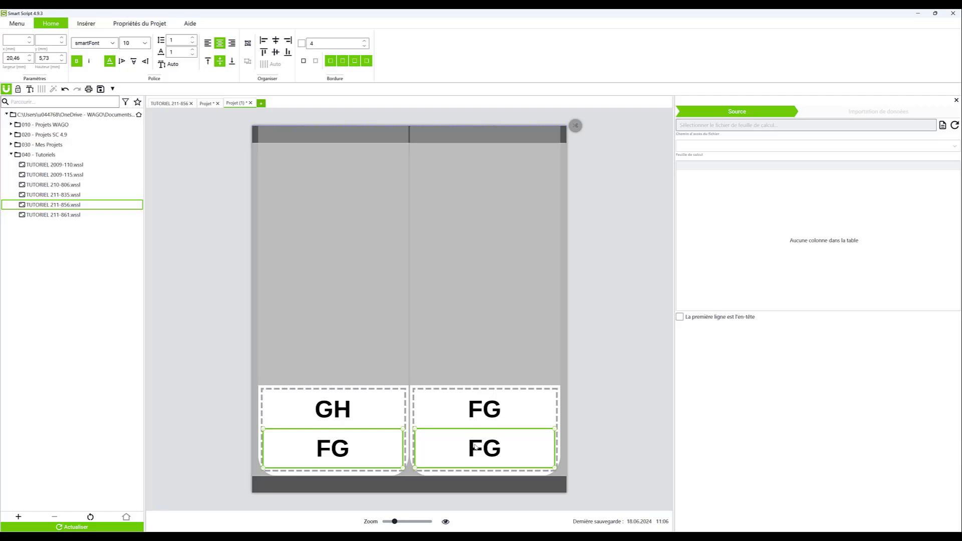
pyautogui.click(146, 44)
pyautogui.click(132, 62)
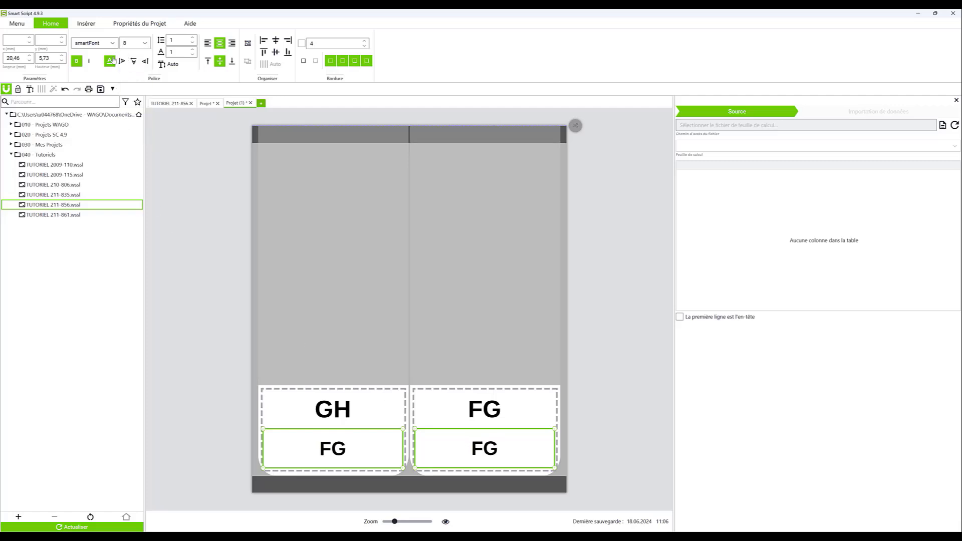
pyautogui.click(76, 62)
pyautogui.click(176, 301)
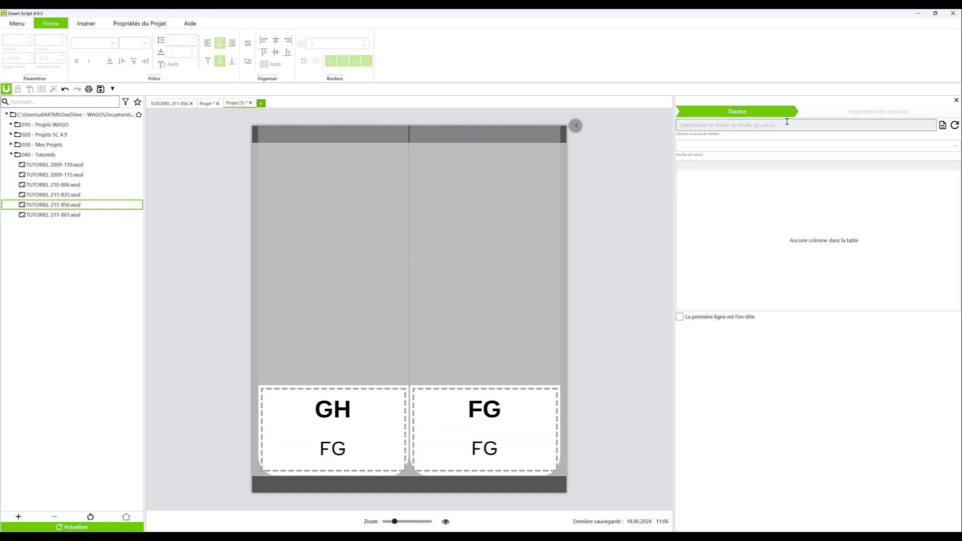
# Load the sheet Câbles from Données_multi-projets.xlsx as the import source and treat its first row as the header.
pyautogui.click(942, 127)
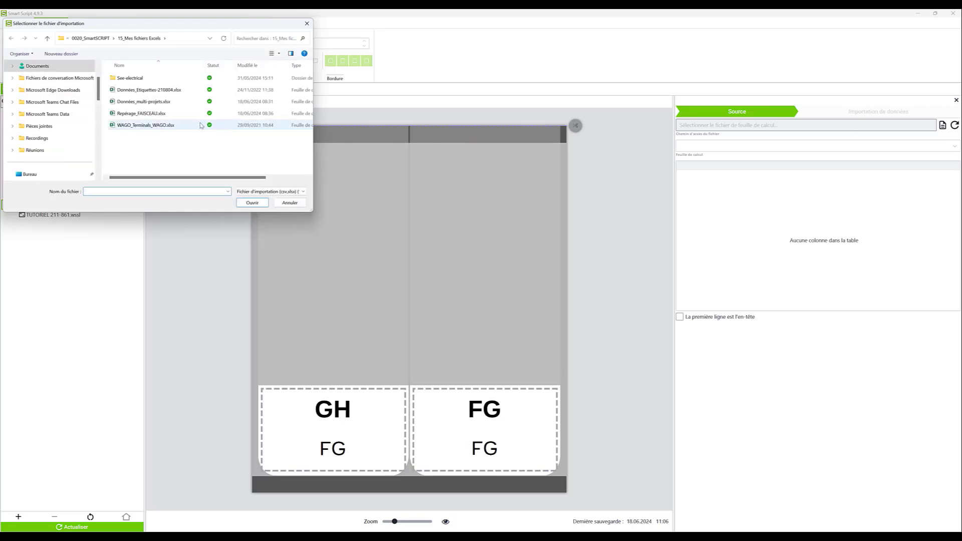
pyautogui.doubleClick(148, 103)
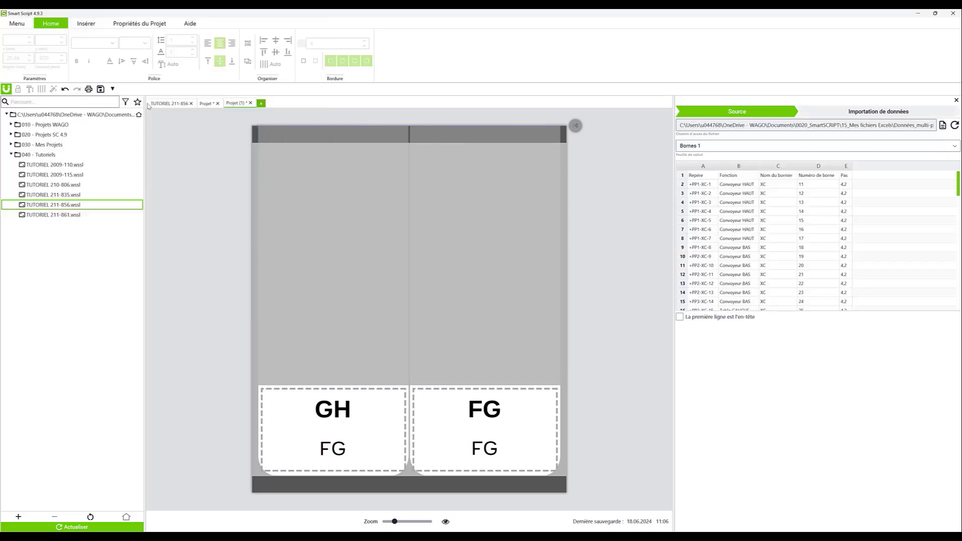
pyautogui.click(738, 146)
pyautogui.click(700, 178)
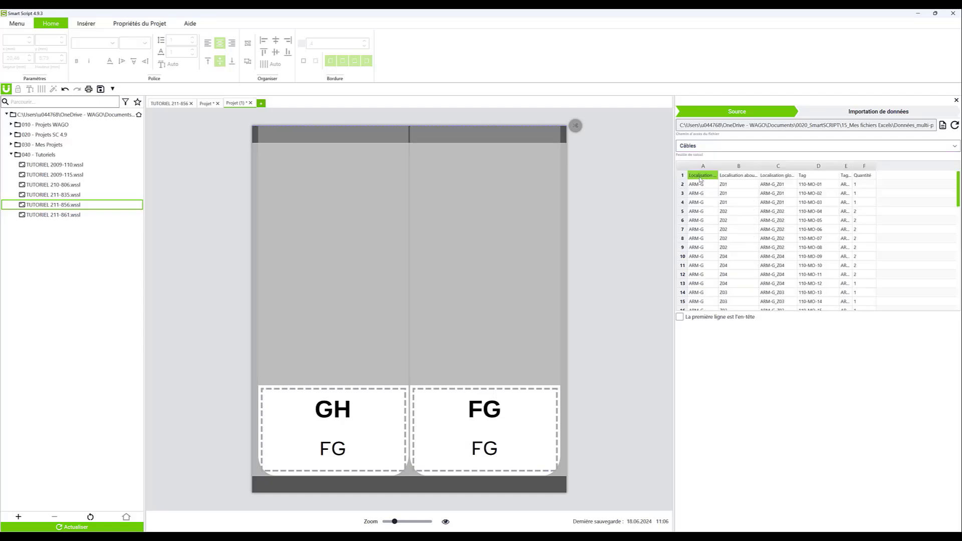
pyautogui.click(691, 318)
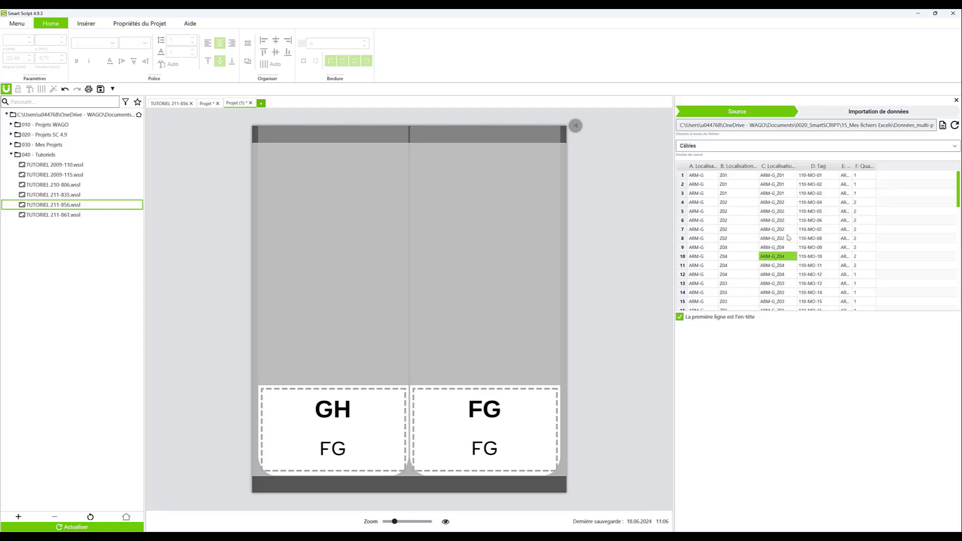
# Assign column D (Tag) to the upper text fields of both labels in sequential, row-by-row order.
pyautogui.click(853, 113)
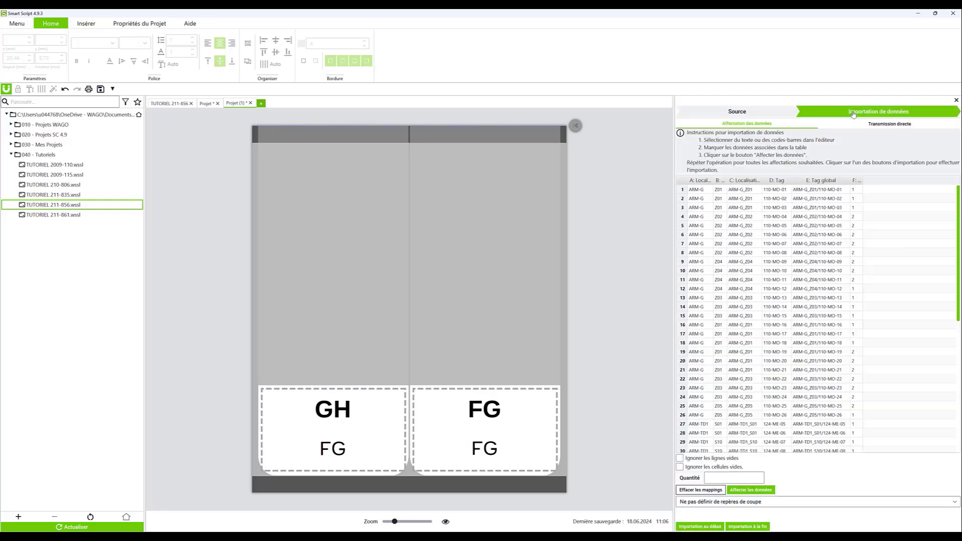
pyautogui.moveTo(216, 371); pyautogui.dragTo(506, 413)
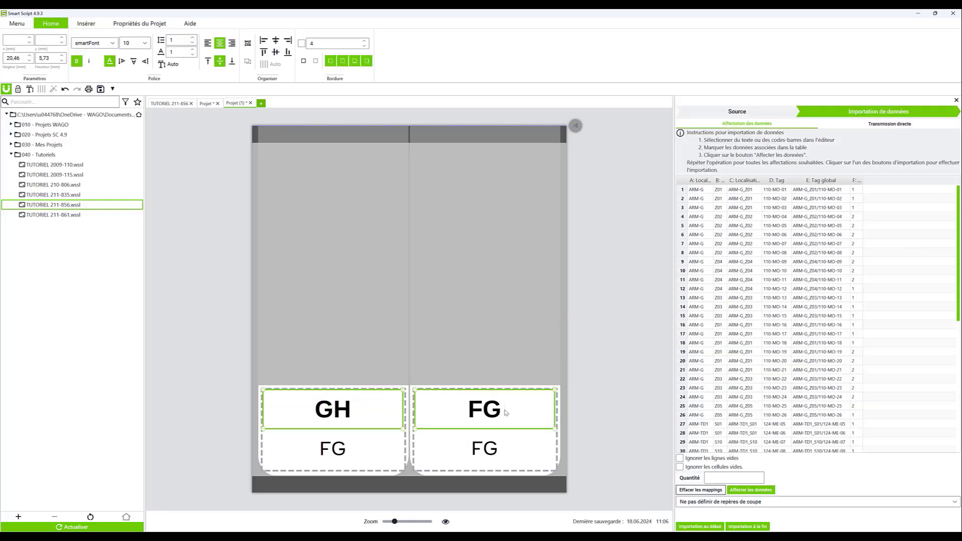
pyautogui.click(777, 180)
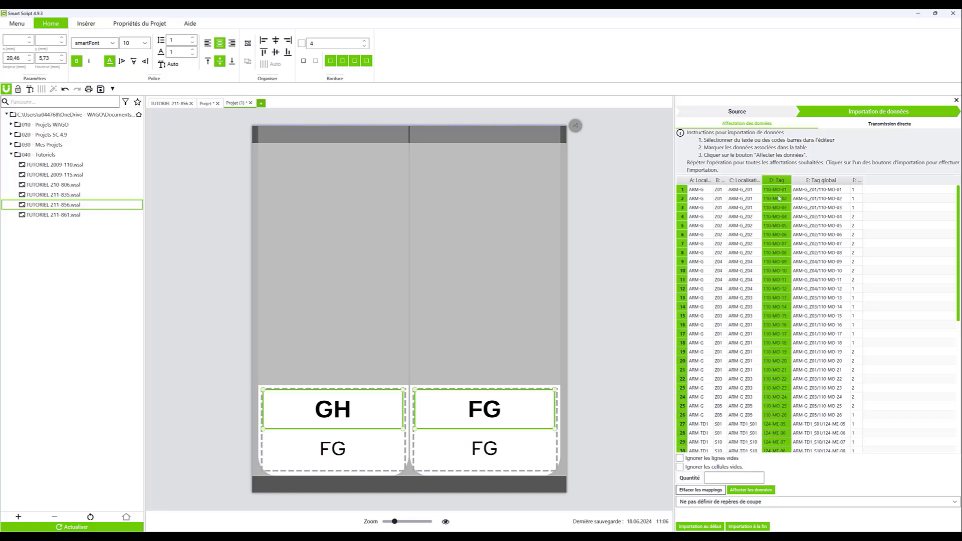
pyautogui.click(748, 490)
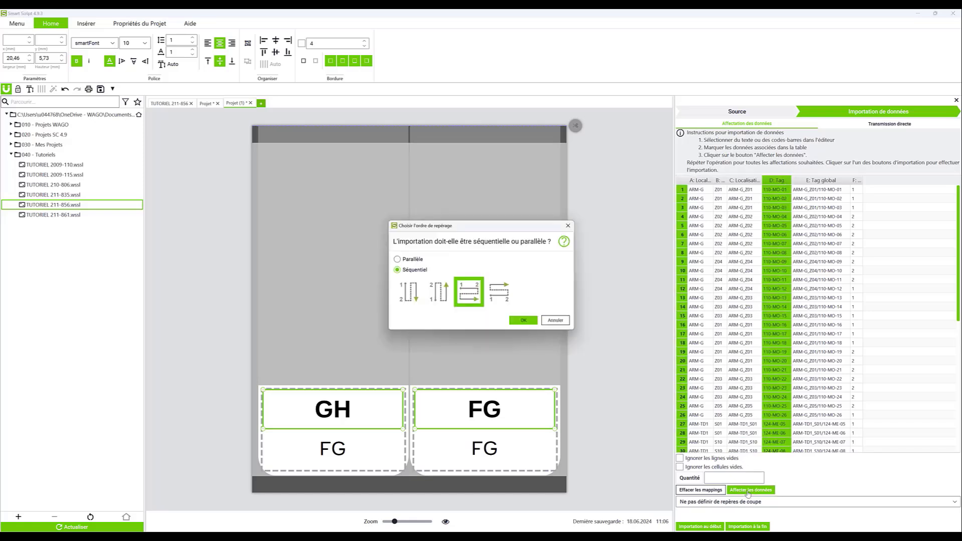
pyautogui.click(528, 323)
# Assign column C (Localisation global) to the lower text fields of both labels in sequential, row-by-row order.
pyautogui.moveTo(228, 447); pyautogui.dragTo(581, 466)
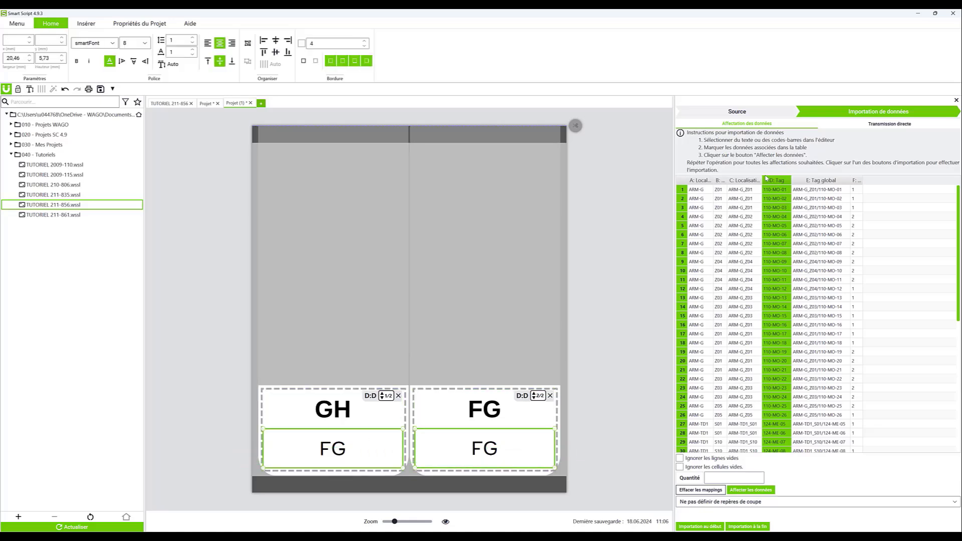
pyautogui.moveTo(766, 179); pyautogui.dragTo(787, 179)
pyautogui.click(758, 180)
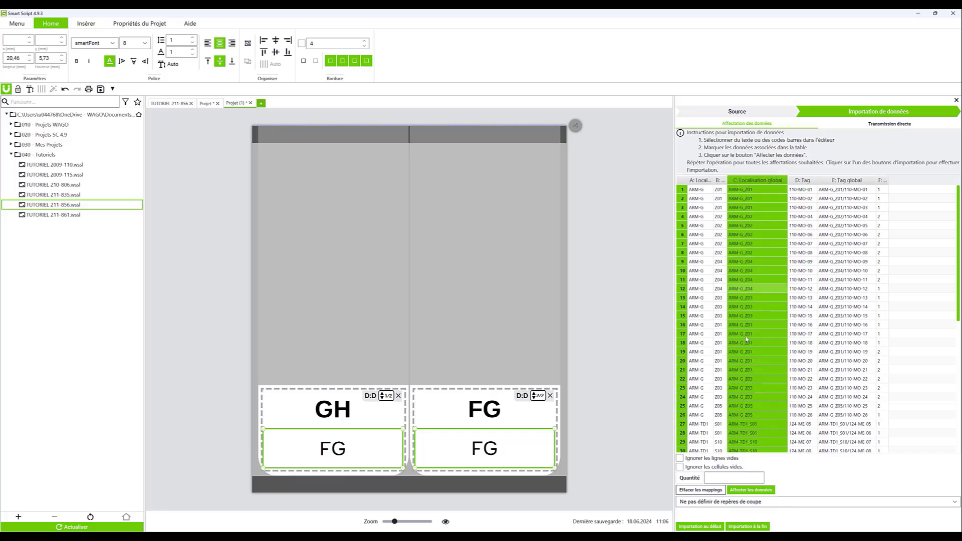
pyautogui.click(755, 491)
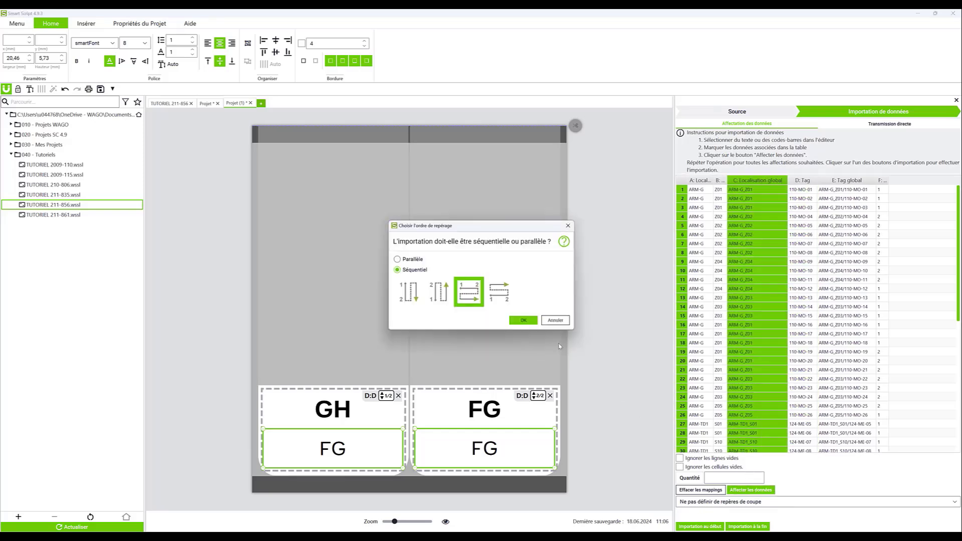
pyautogui.click(523, 321)
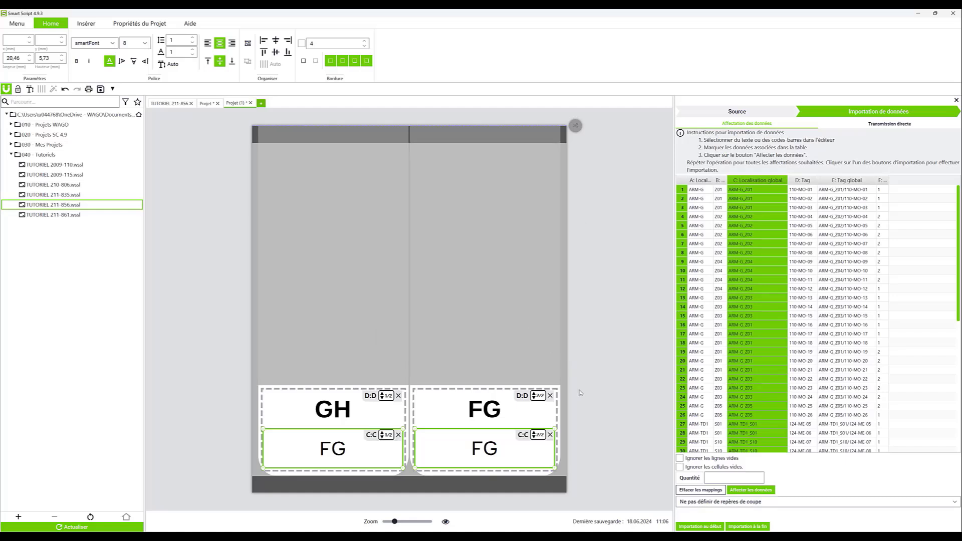
# Try importing the assigned columns at the beginning of the strip, and undo the import after reviewing the labels.
pyautogui.click(692, 527)
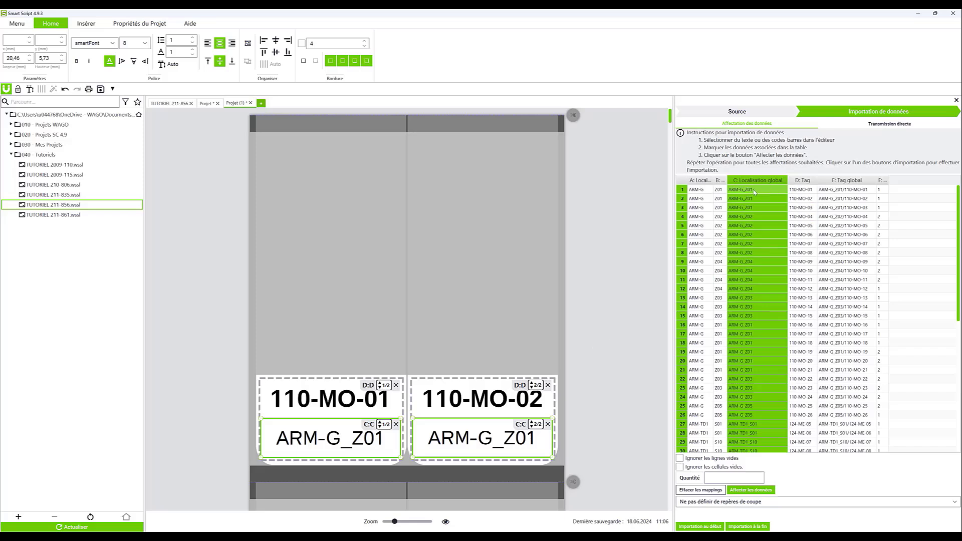
pyautogui.click(651, 199)
pyautogui.moveTo(669, 120); pyautogui.dragTo(669, 146)
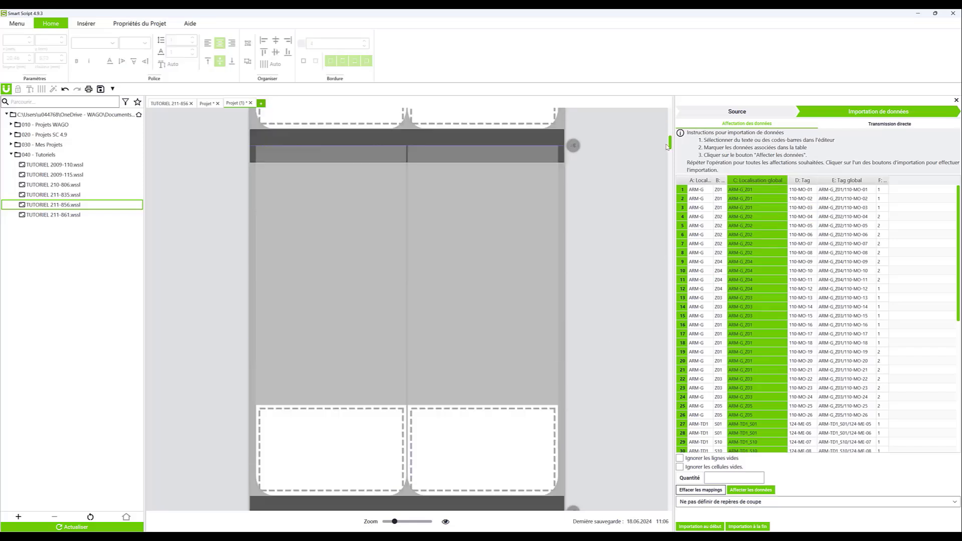
pyautogui.moveTo(394, 521); pyautogui.dragTo(383, 522)
pyautogui.scroll(-1, 513, 374)
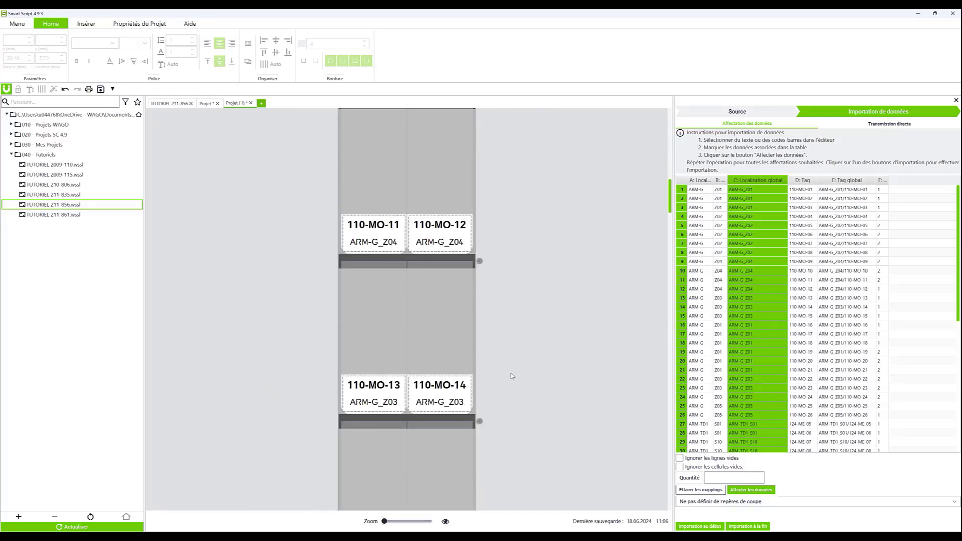
pyautogui.scroll(12, 512, 375)
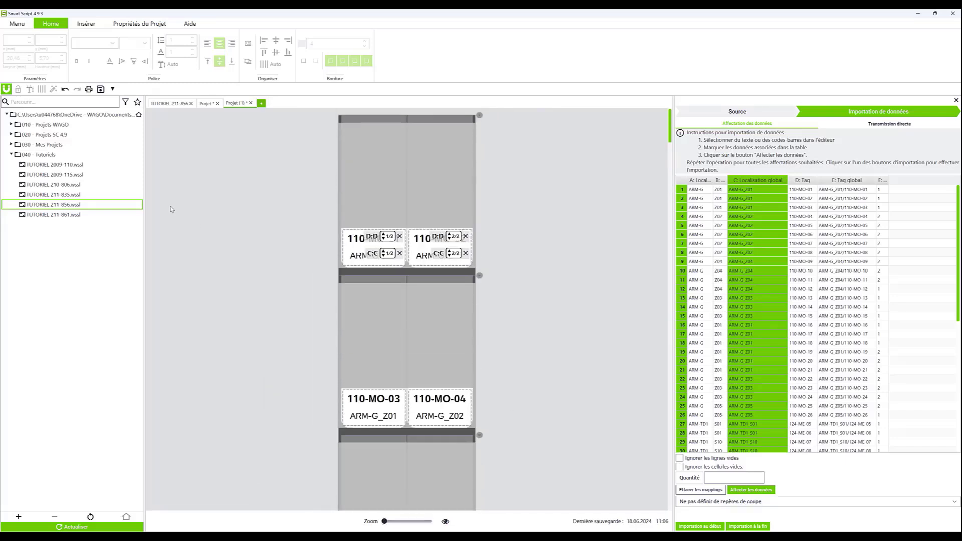
pyautogui.click(64, 89)
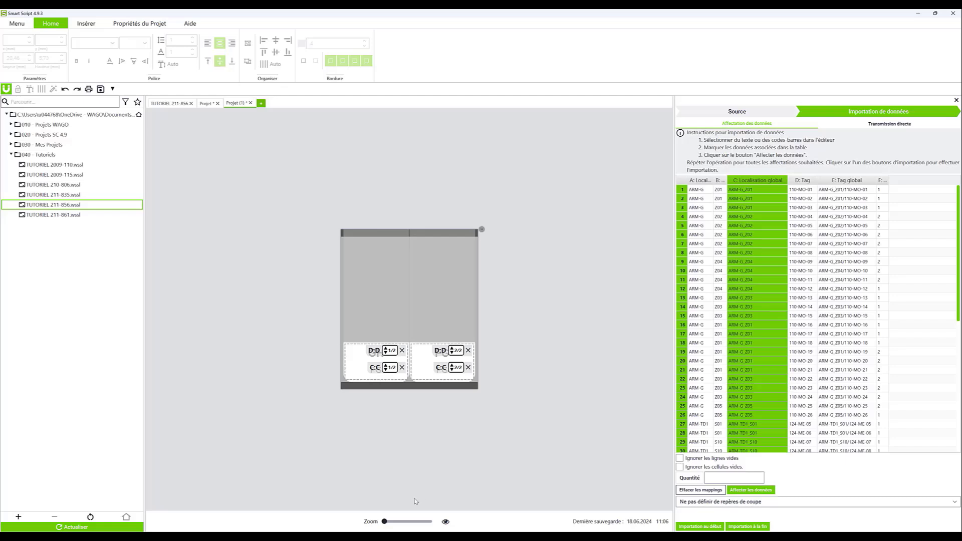
# Shrink the GH text field on the first label to about 16.32 × 4.51 mm and give it a border of thickness 6.
pyautogui.moveTo(385, 521); pyautogui.dragTo(392, 522)
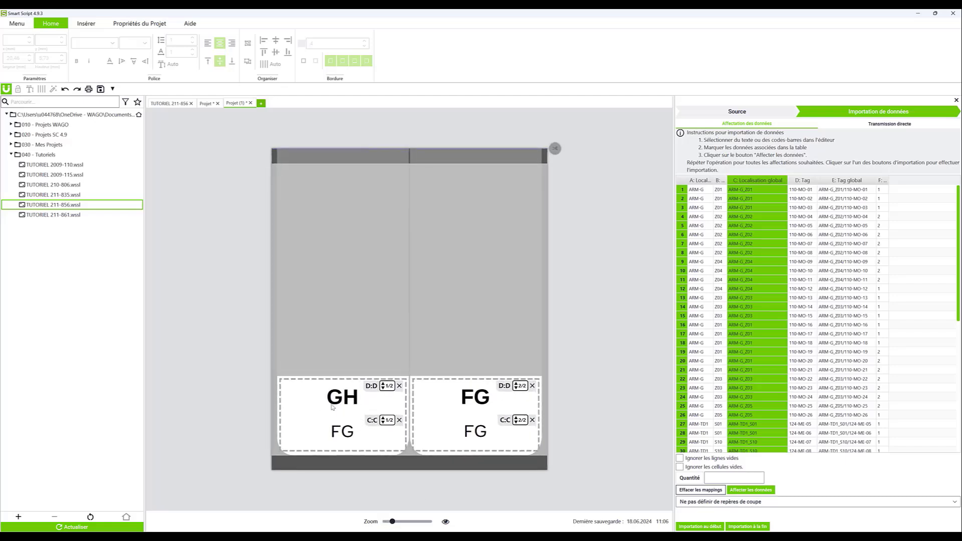
pyautogui.click(331, 407)
pyautogui.moveTo(280, 380); pyautogui.dragTo(332, 400)
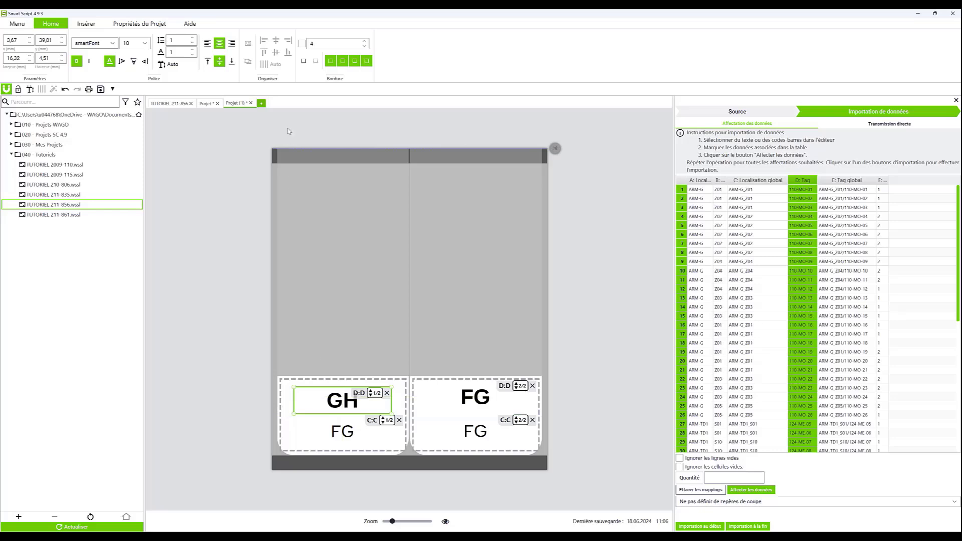
pyautogui.click(301, 43)
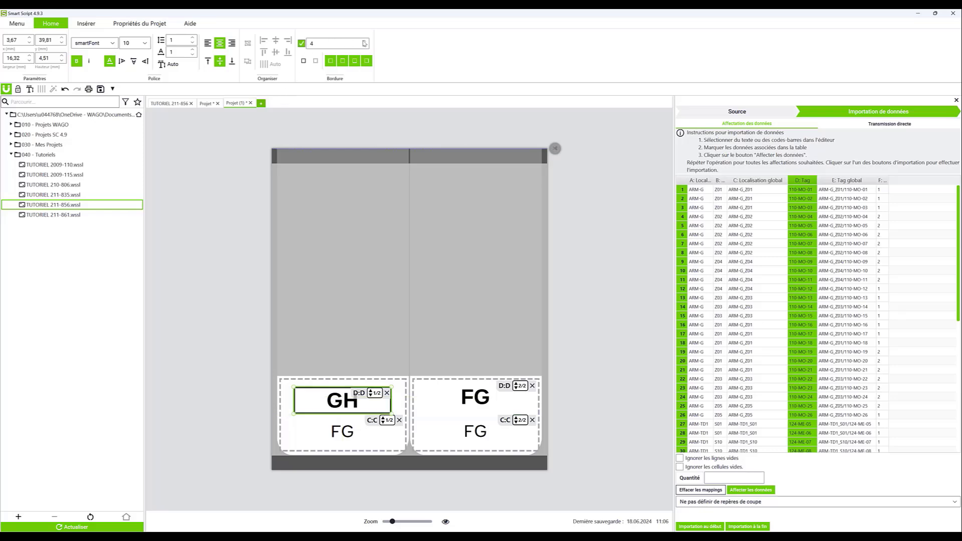
pyautogui.click(365, 42)
pyautogui.click(365, 42)
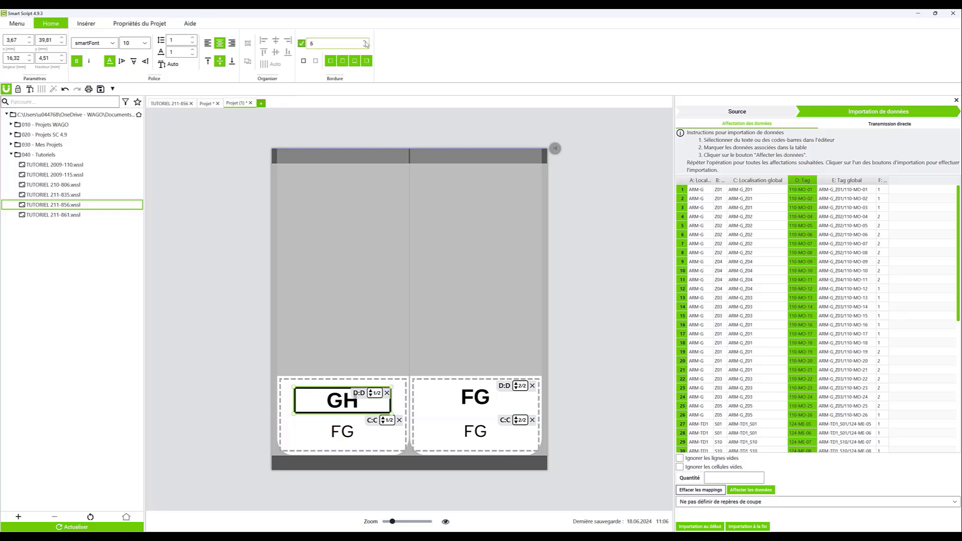
# Replace the second label's upper text field with a copy of the bordered GH field, placed at about x 25.89, y 39.8 mm.
pyautogui.click(490, 402)
pyautogui.press('Delete')
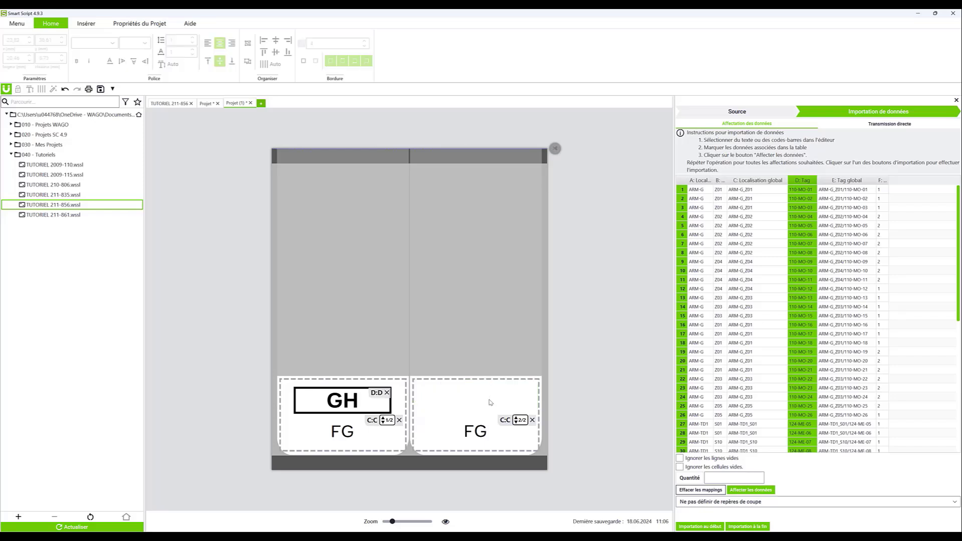
pyautogui.click(372, 404)
pyautogui.hotkey('ctrl', 'v')
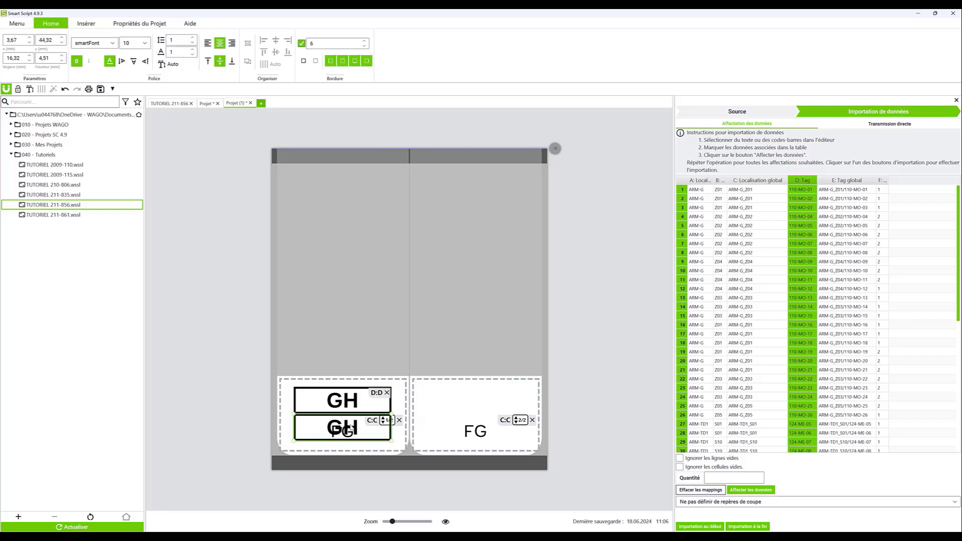
pyautogui.moveTo(351, 427); pyautogui.dragTo(486, 398)
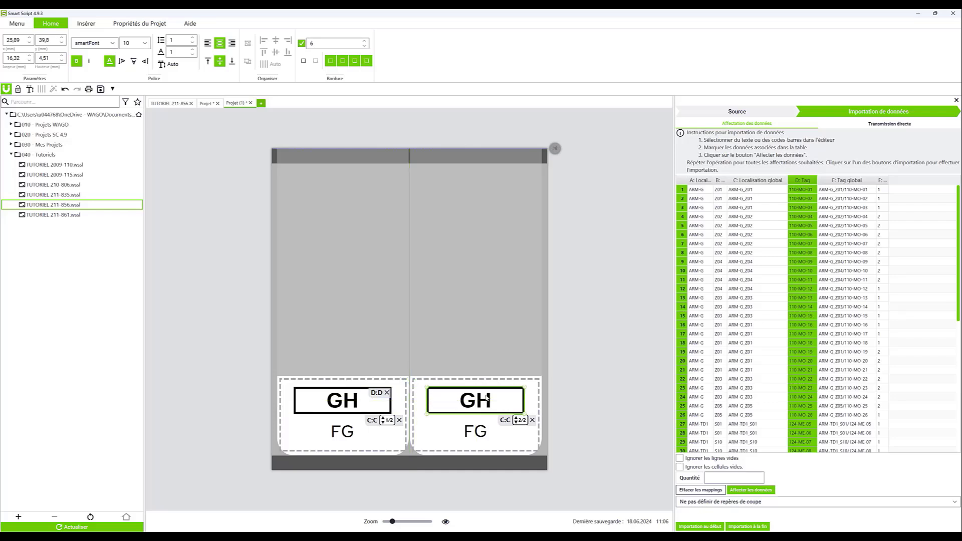
# Clear all field mappings and assign column D (Tag) to both bordered upper fields in sequential, row-by-row order.
pyautogui.moveTo(248, 357); pyautogui.dragTo(592, 481)
pyautogui.click(716, 493)
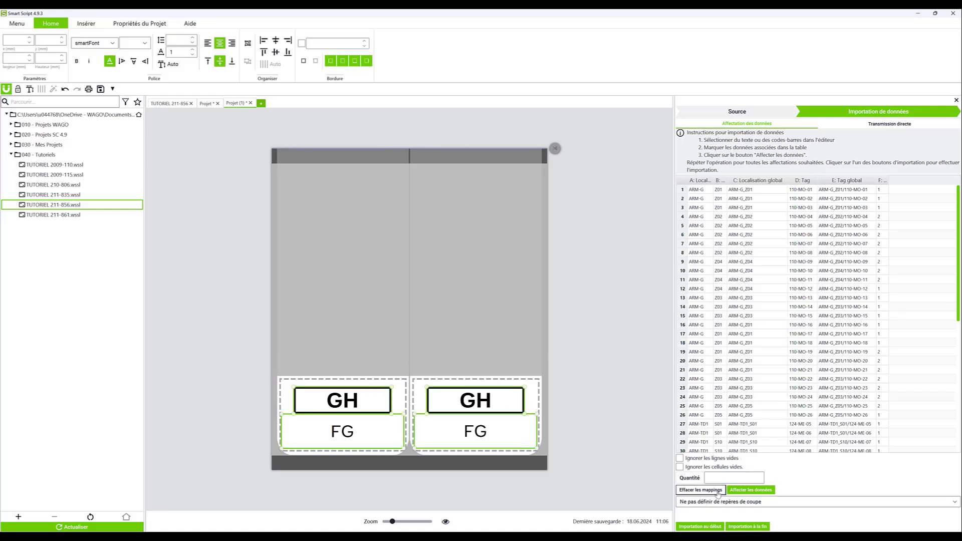
pyautogui.click(589, 380)
pyautogui.moveTo(221, 350); pyautogui.dragTo(507, 410)
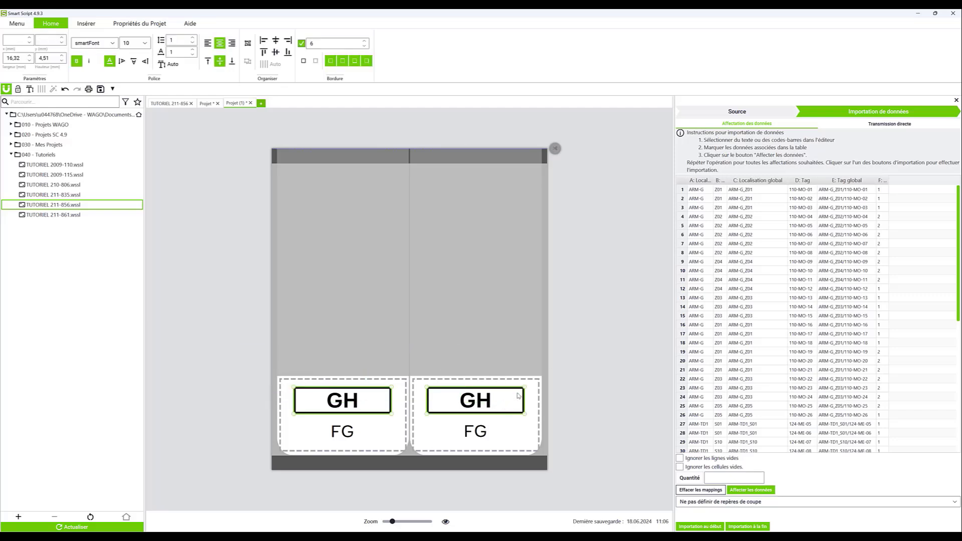
pyautogui.click(806, 183)
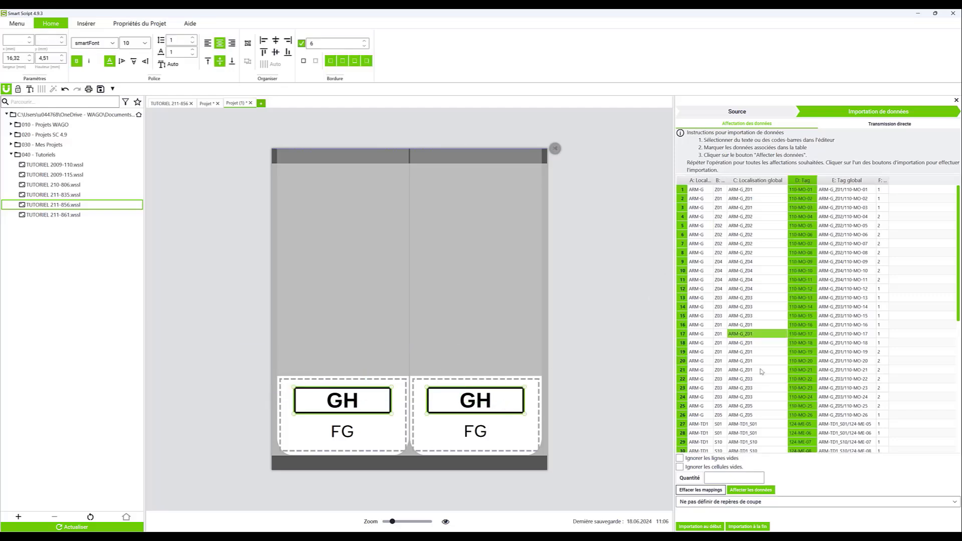
pyautogui.click(751, 490)
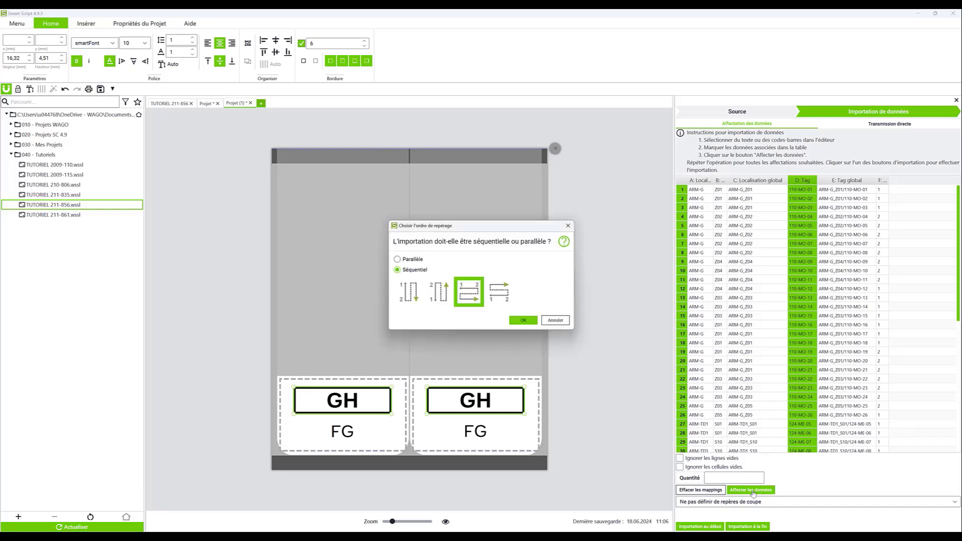
pyautogui.click(523, 320)
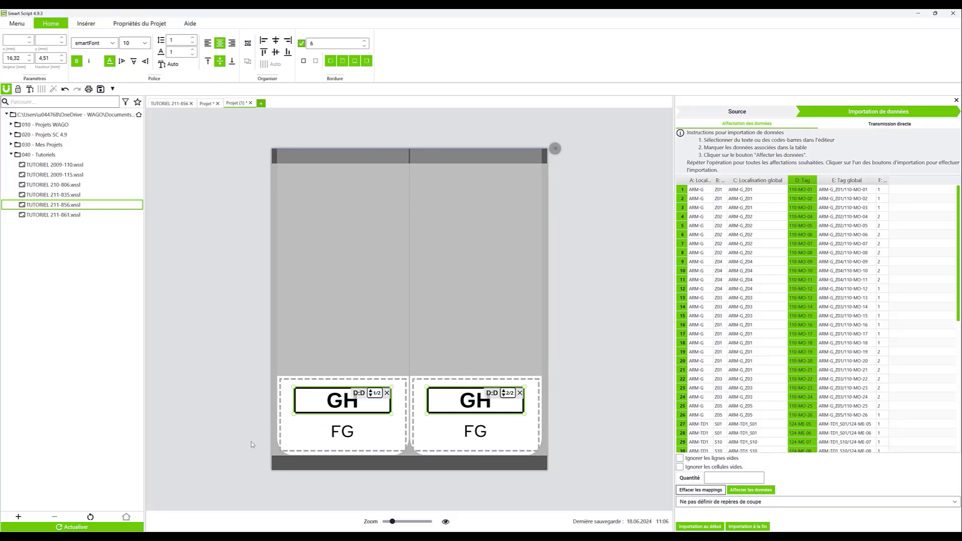
# Assign column C (Localisation global) to both lower FG fields in sequential, row-by-row order.
pyautogui.moveTo(251, 445); pyautogui.dragTo(555, 453)
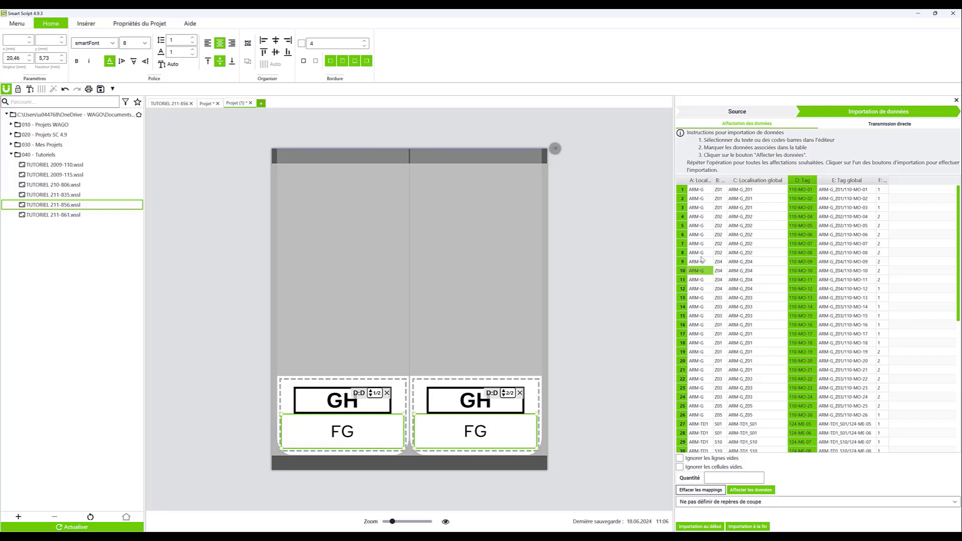
pyautogui.click(755, 181)
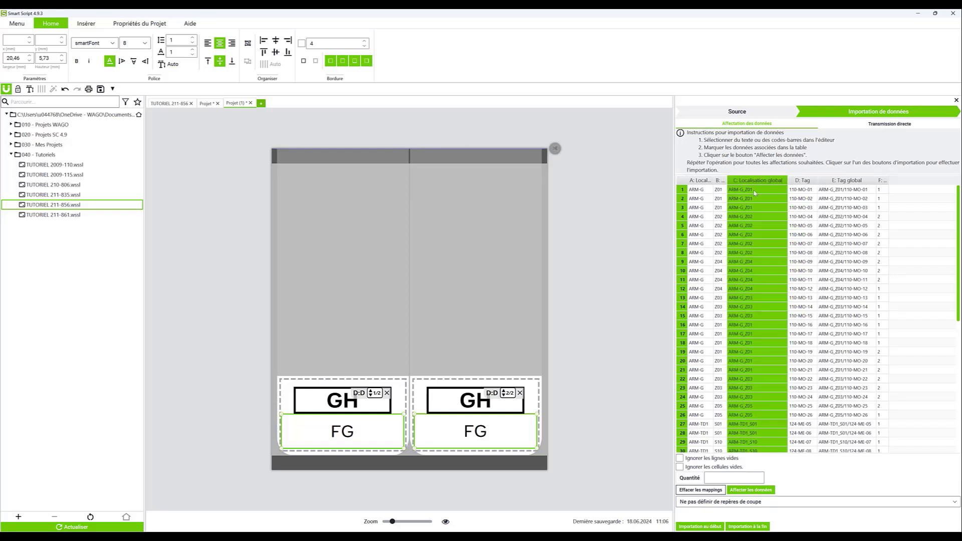
pyautogui.click(755, 490)
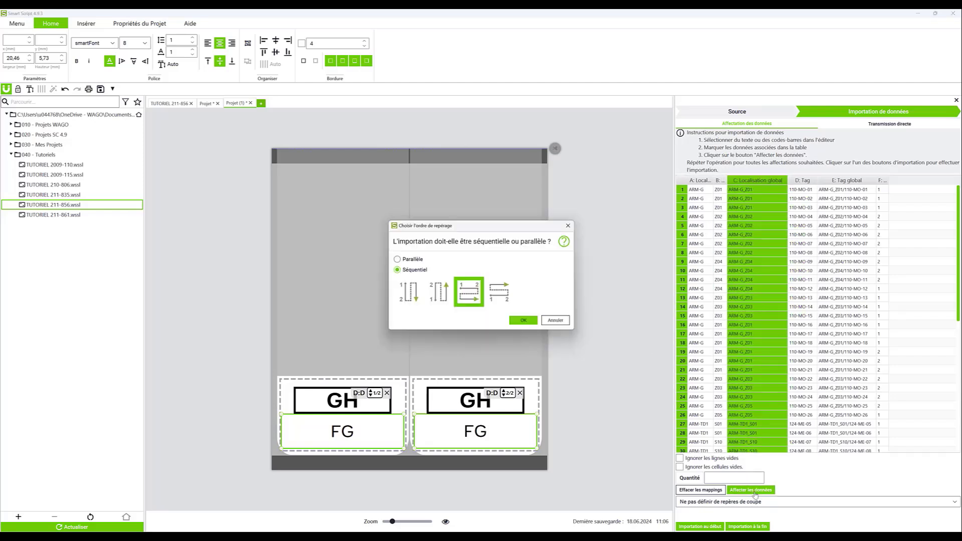
pyautogui.click(532, 321)
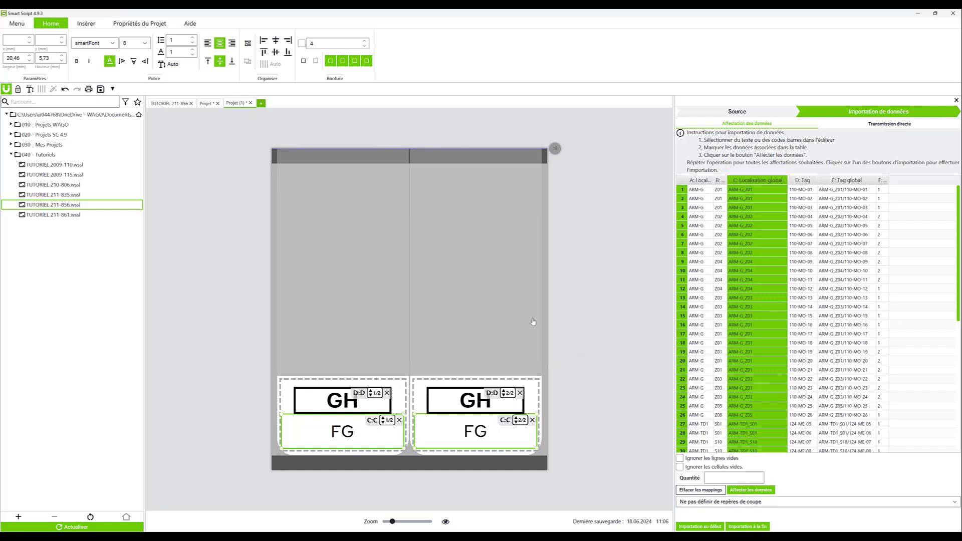
# Import the assigned columns at the beginning of the strip and check the first filled labels.
pyautogui.click(688, 526)
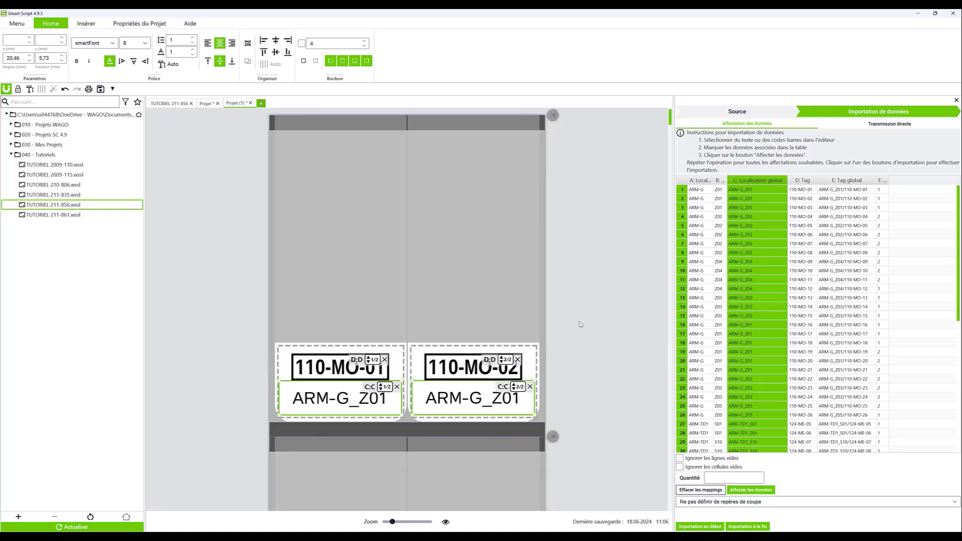
pyautogui.click(565, 292)
pyautogui.scroll(-3, 569, 292)
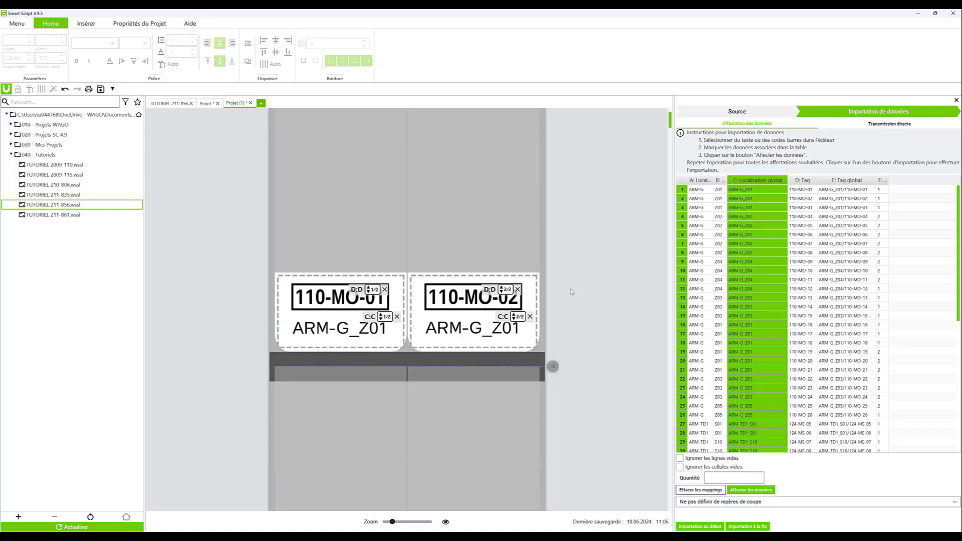
pyautogui.scroll(-5, 570, 291)
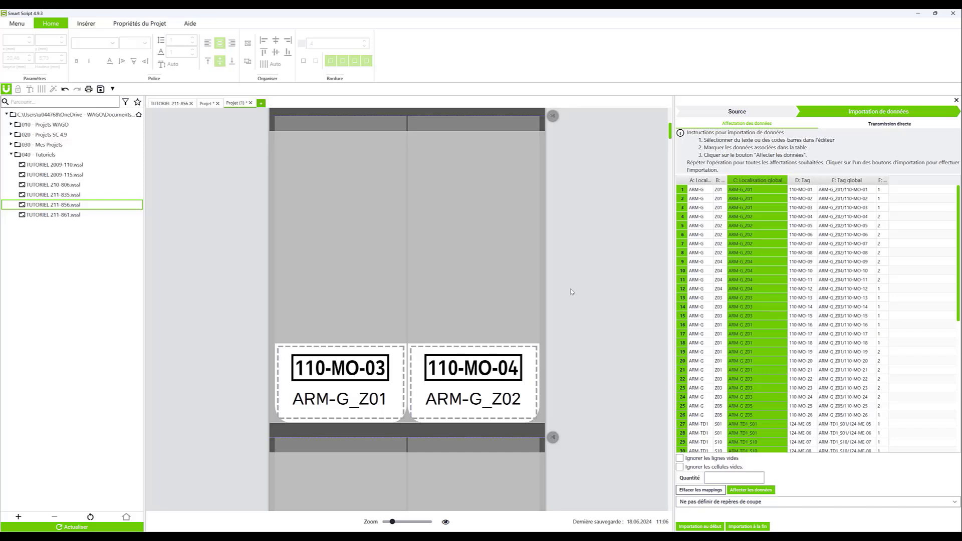
# Try turning the text of all labels upside down, and restore its upright orientation.
pyautogui.hotkey('ctrl', 'a')
pyautogui.click(133, 60)
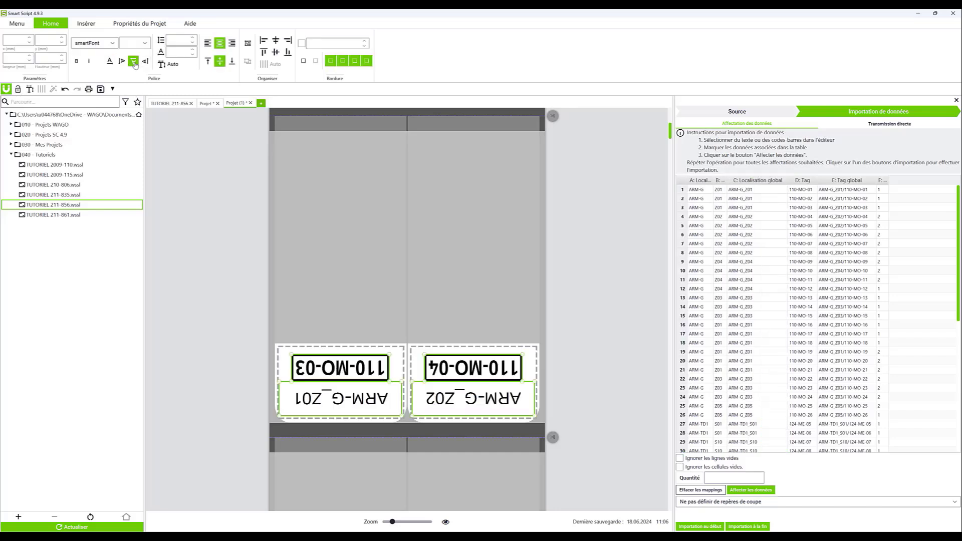
pyautogui.click(109, 61)
pyautogui.click(532, 196)
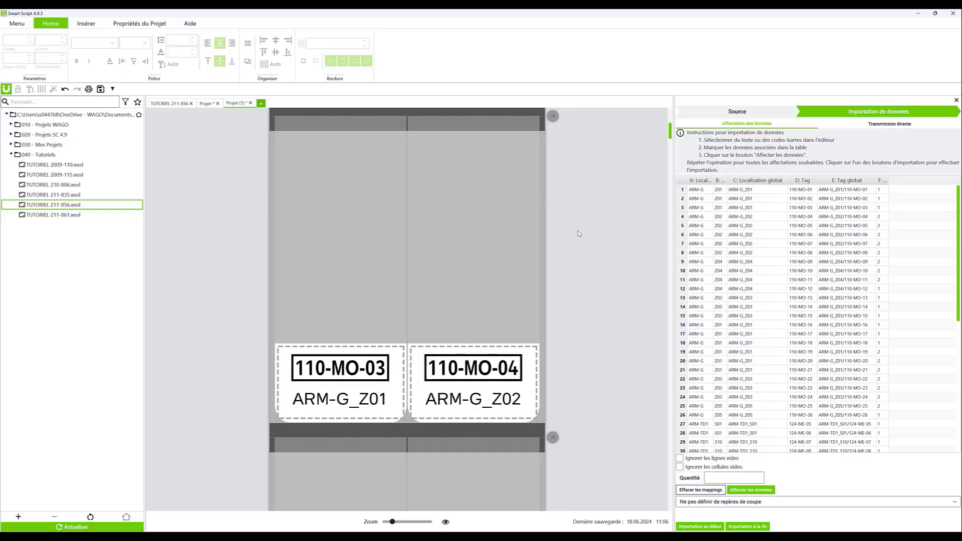
# Review the tag and location texts of the imported labels along the whole strip.
pyautogui.scroll(2, 579, 234)
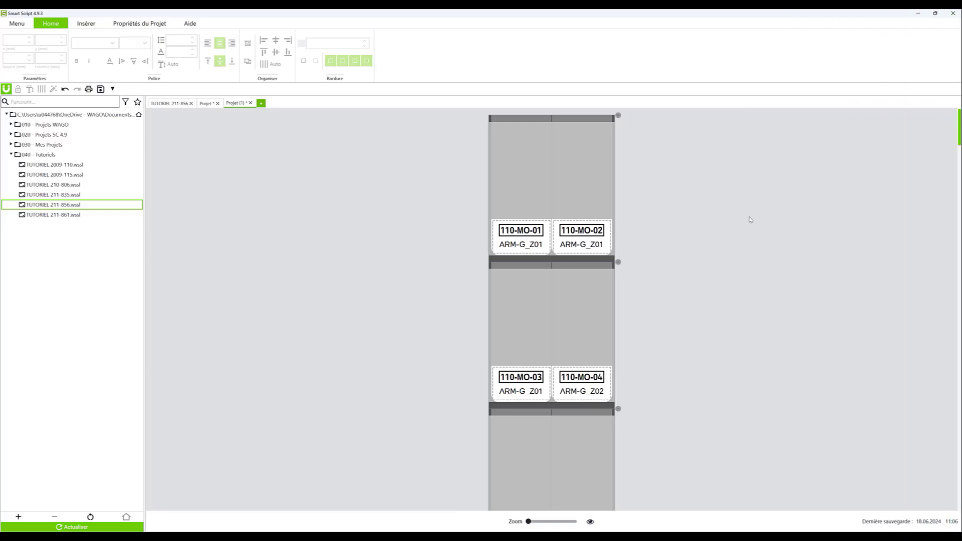
pyautogui.scroll(-10, 716, 256)
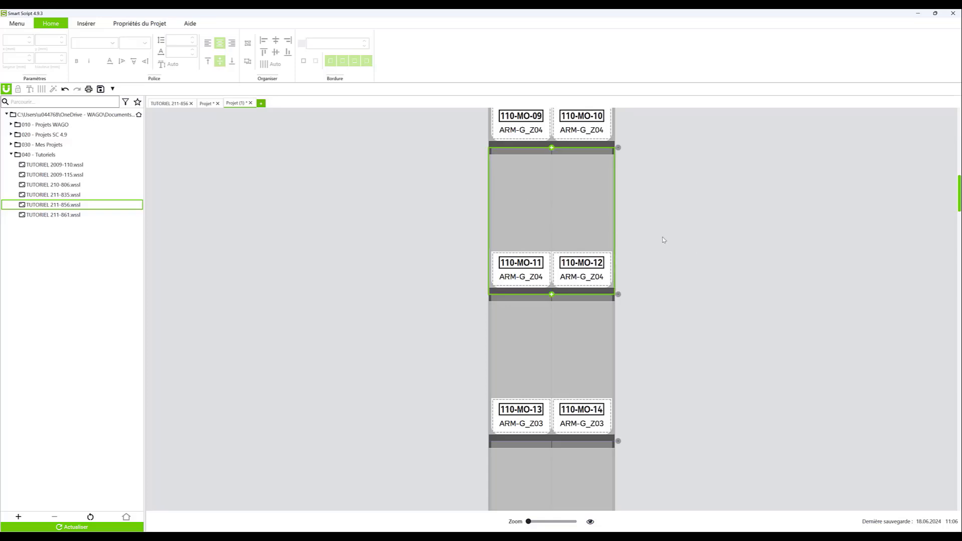
pyautogui.scroll(-5, 662, 240)
pyautogui.scroll(-18, 646, 335)
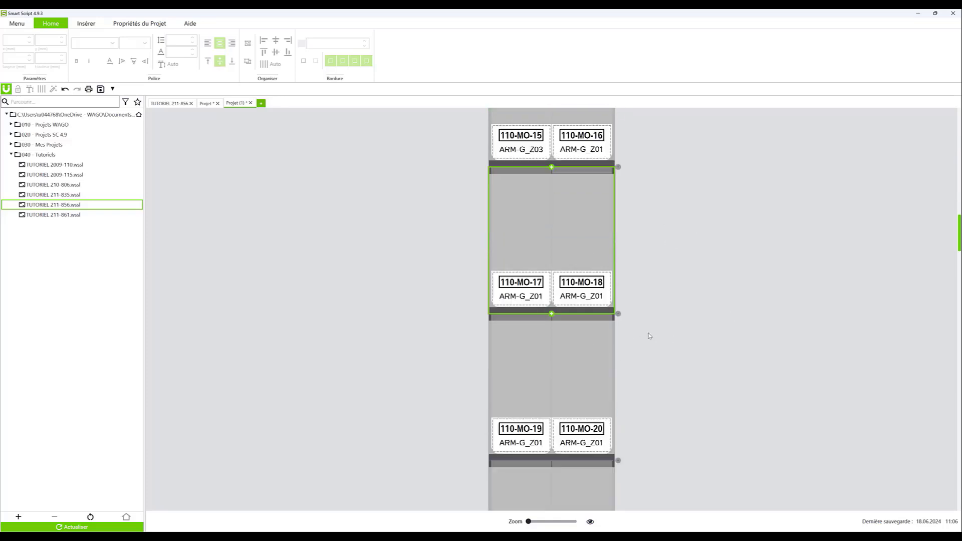
pyautogui.moveTo(601, 278); pyautogui.dragTo(548, 381)
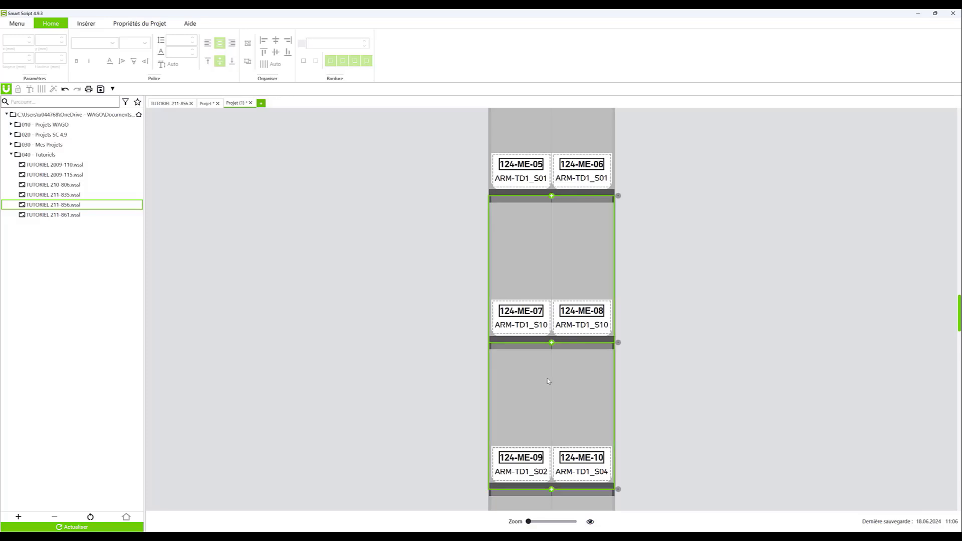
pyautogui.click(91, 92)
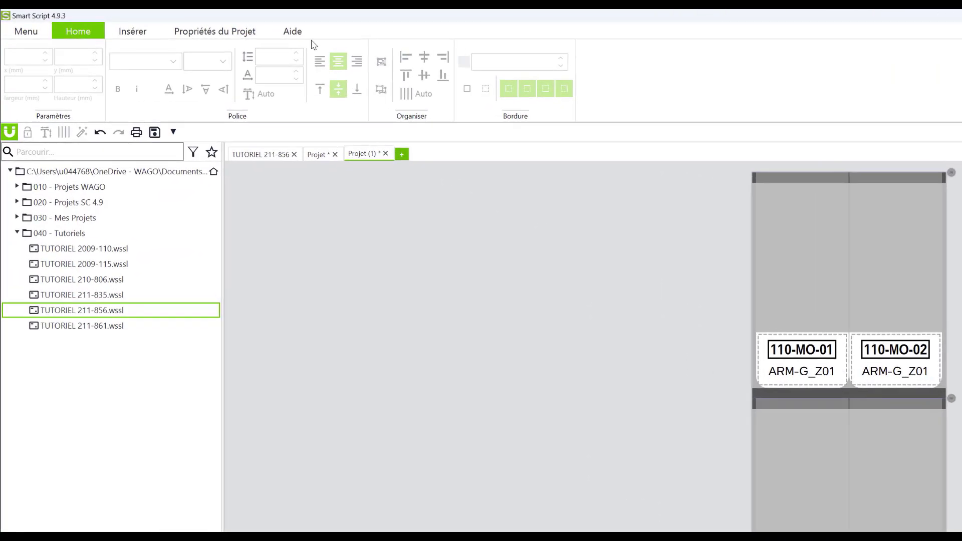
# Open the Contact option of the program's help.
pyautogui.click(199, 27)
pyautogui.click(131, 66)
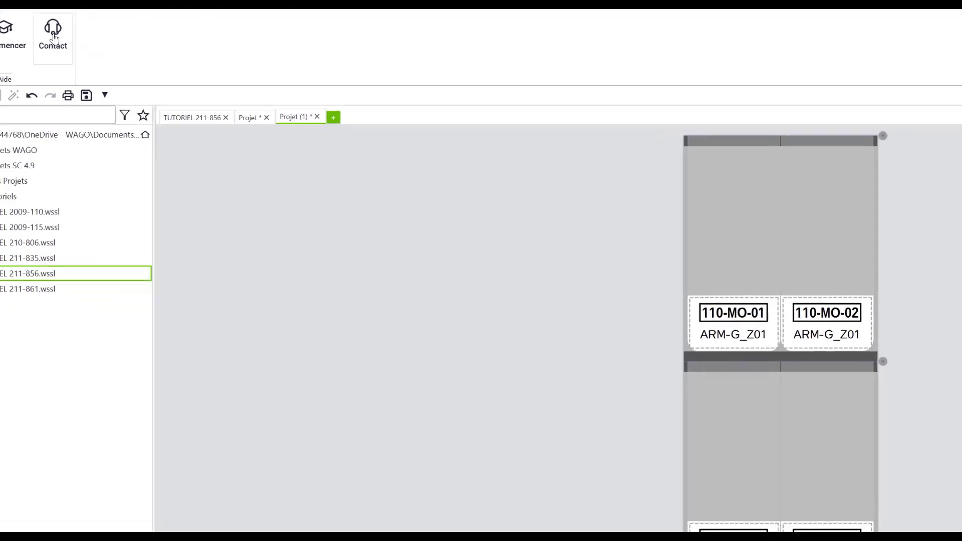